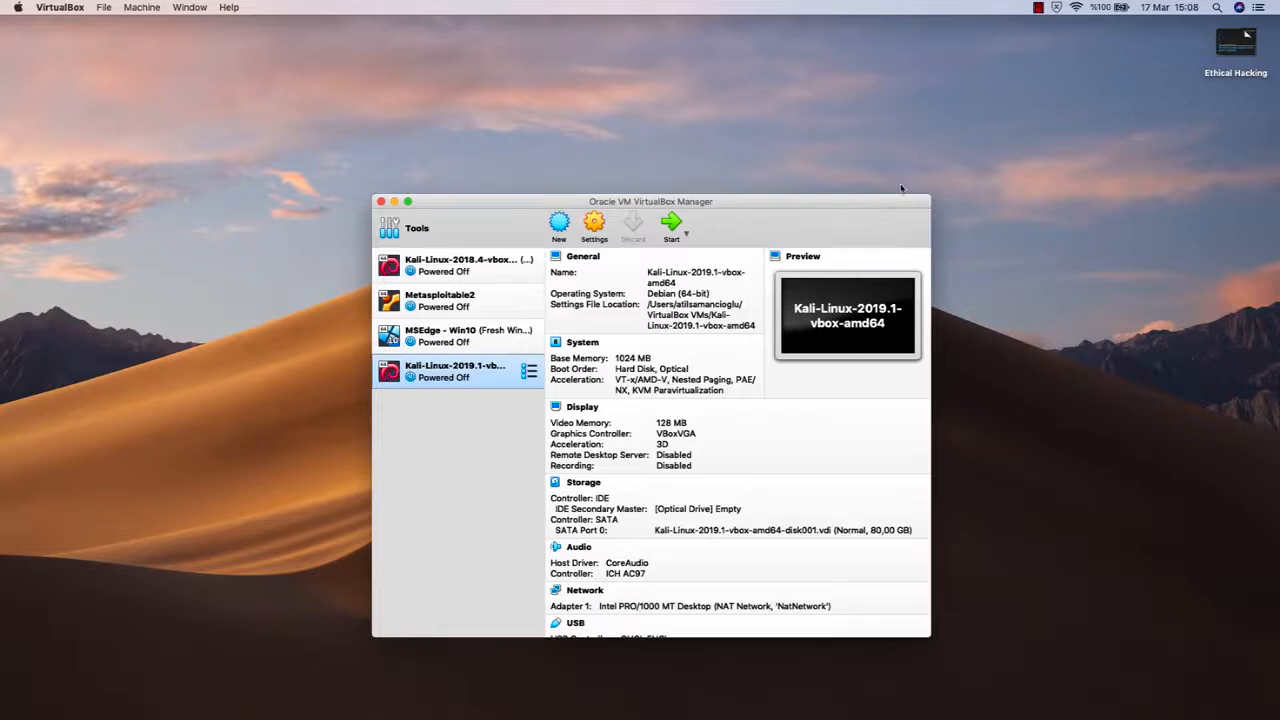
# - Switch to Safari and open the Google home page
pyautogui.moveTo(843, 211); pyautogui.dragTo(843, 202)
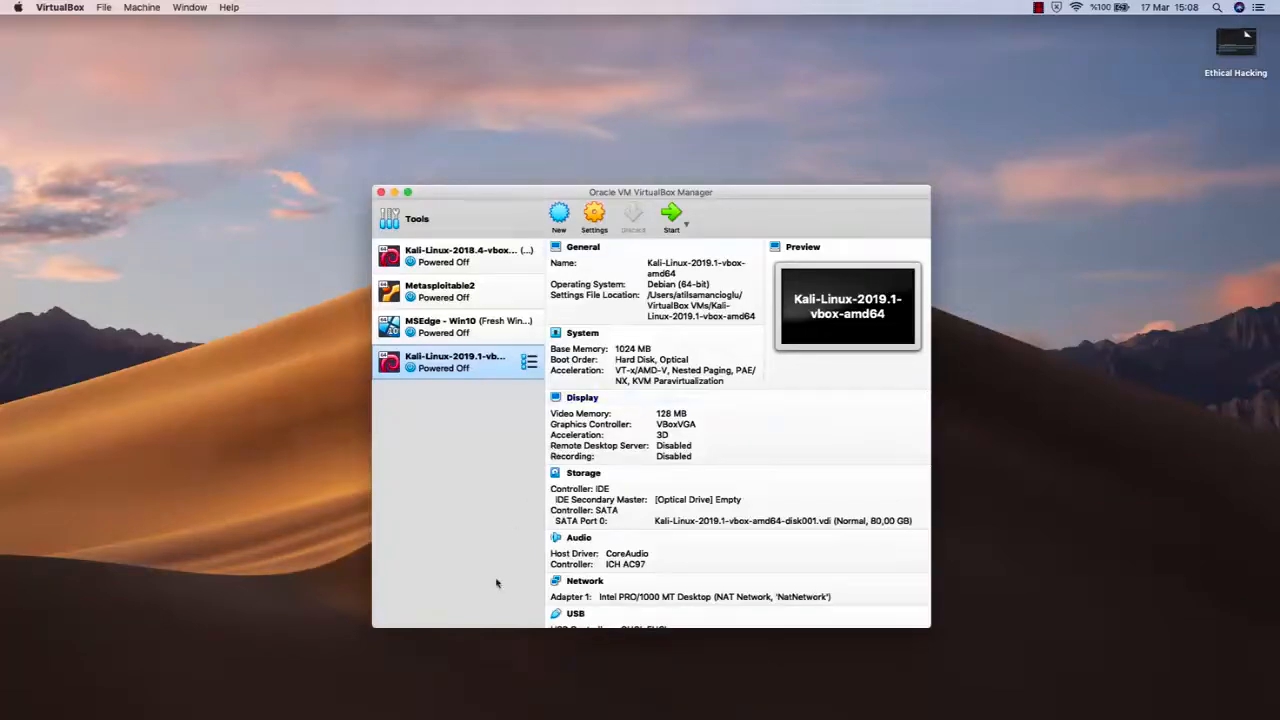
pyautogui.click(320, 697)
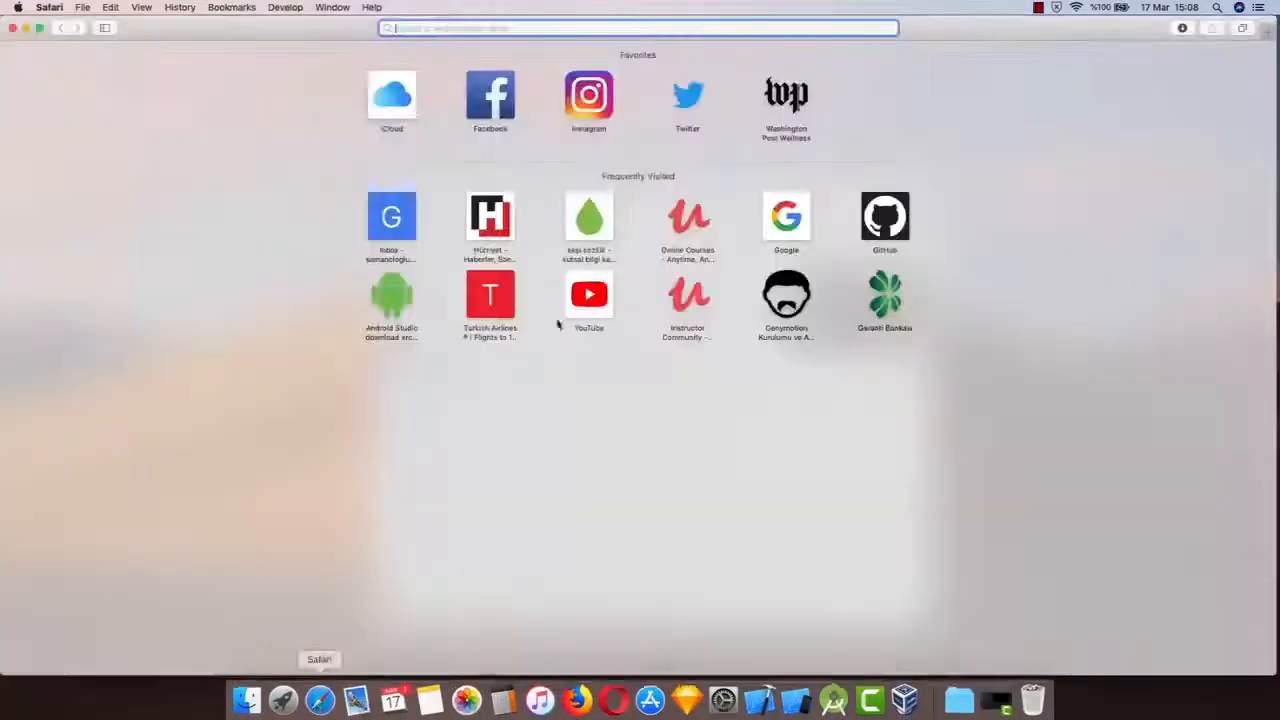
pyautogui.write('google')
pyautogui.press('Return')
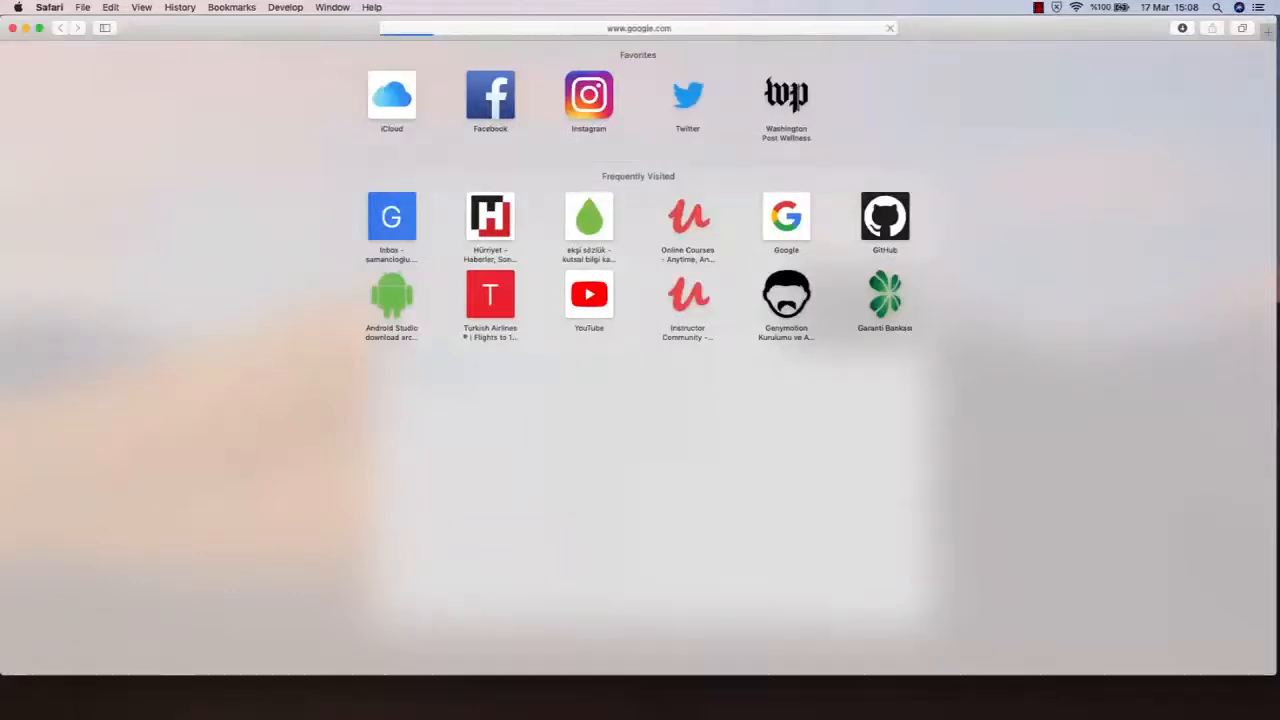
# - Search Google for "windows 10 virtualbox virtual machine"
pyautogui.scroll(5, 697, 247)
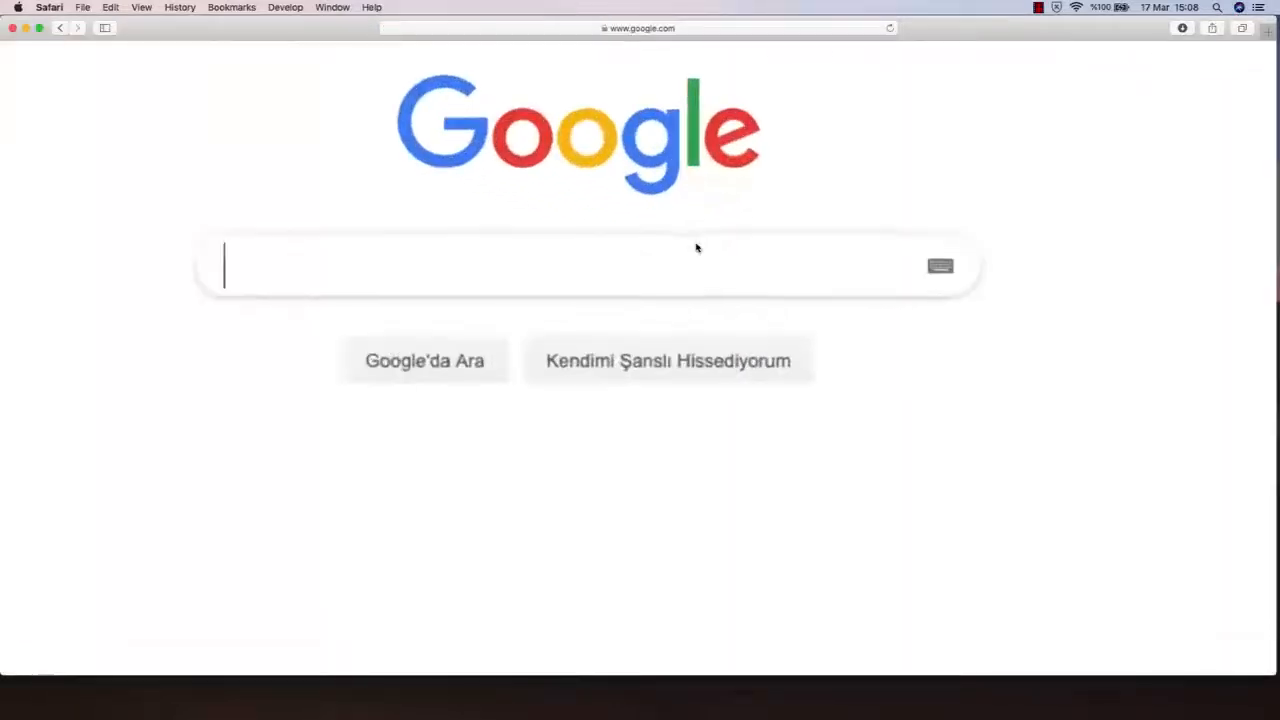
pyautogui.write('w')
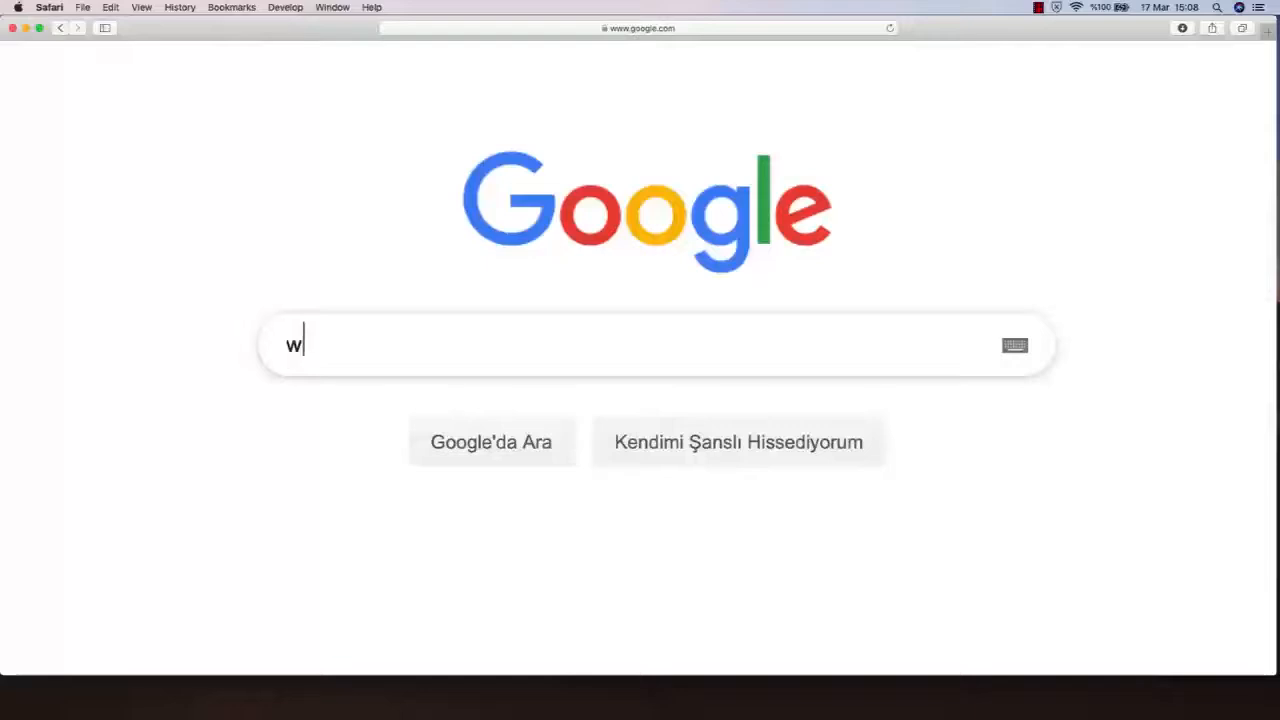
pyautogui.write('indows 10 virtualbox virtual machine')
pyautogui.press('Return')
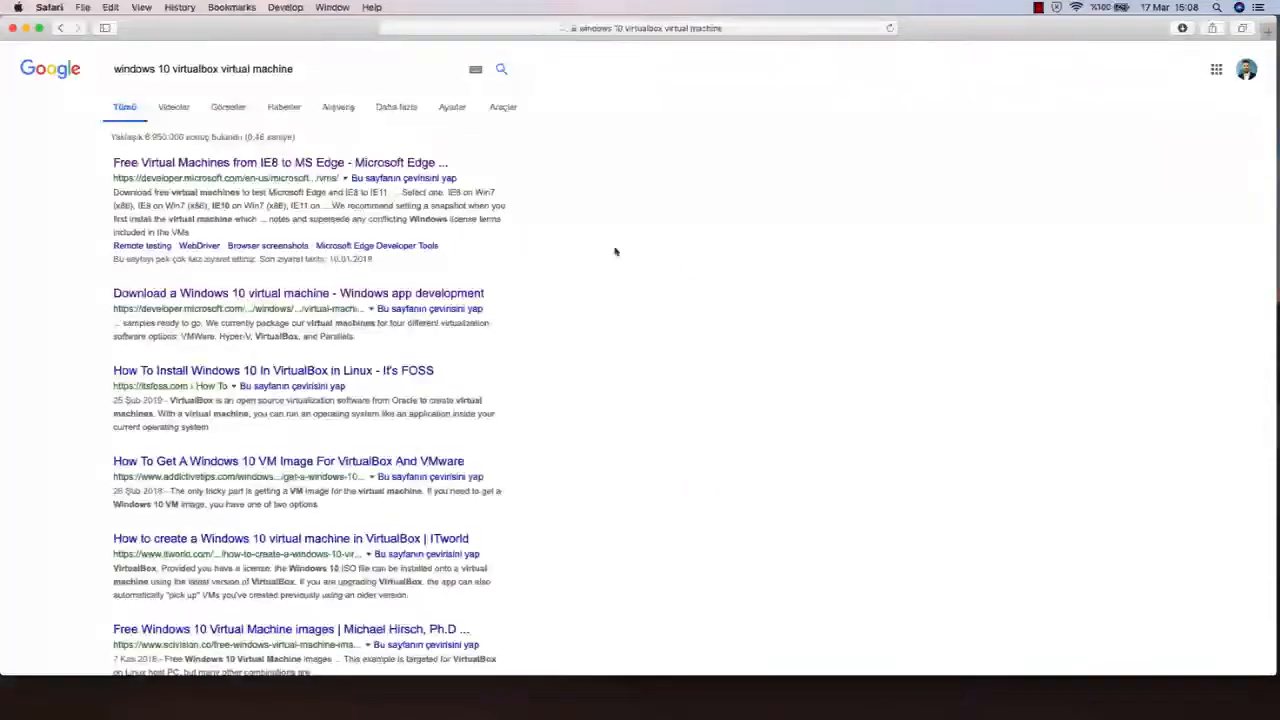
# - Open the search result "Free Virtual Machines from IE8 to MS Edge - Microsoft Edge"
pyautogui.scroll(5, 493, 210)
pyautogui.hscroll(-4, 493, 210)
pyautogui.scroll(2, 493, 212)
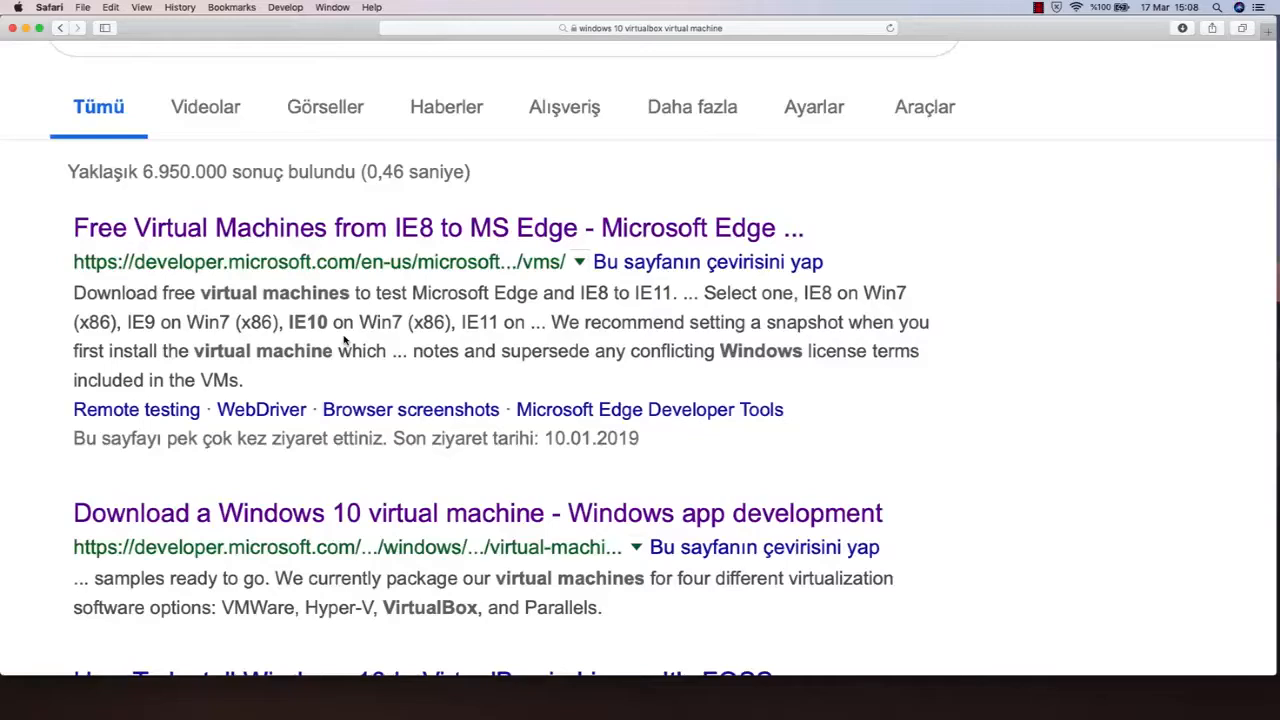
pyautogui.click(408, 230)
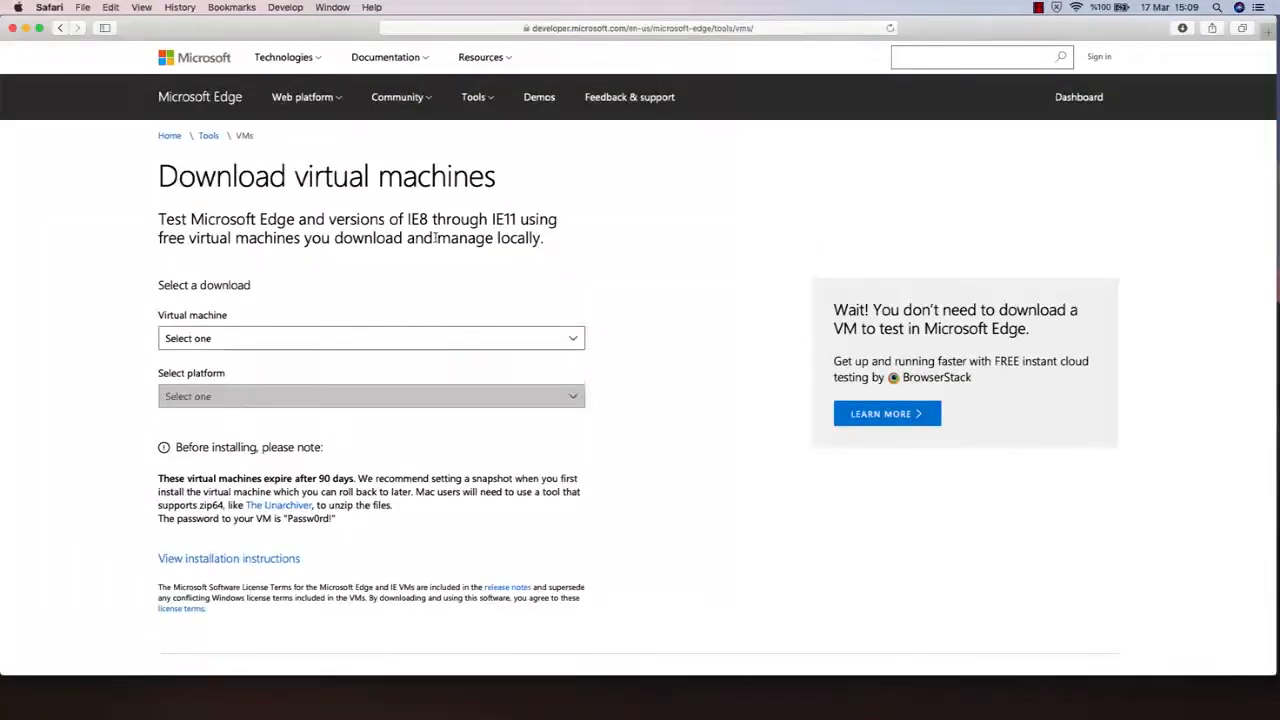
# - Choose MSEdge on Win10 (x64) Stable (17.17134) as the virtual machine and VirtualBox as the download platform
pyautogui.click(317, 344)
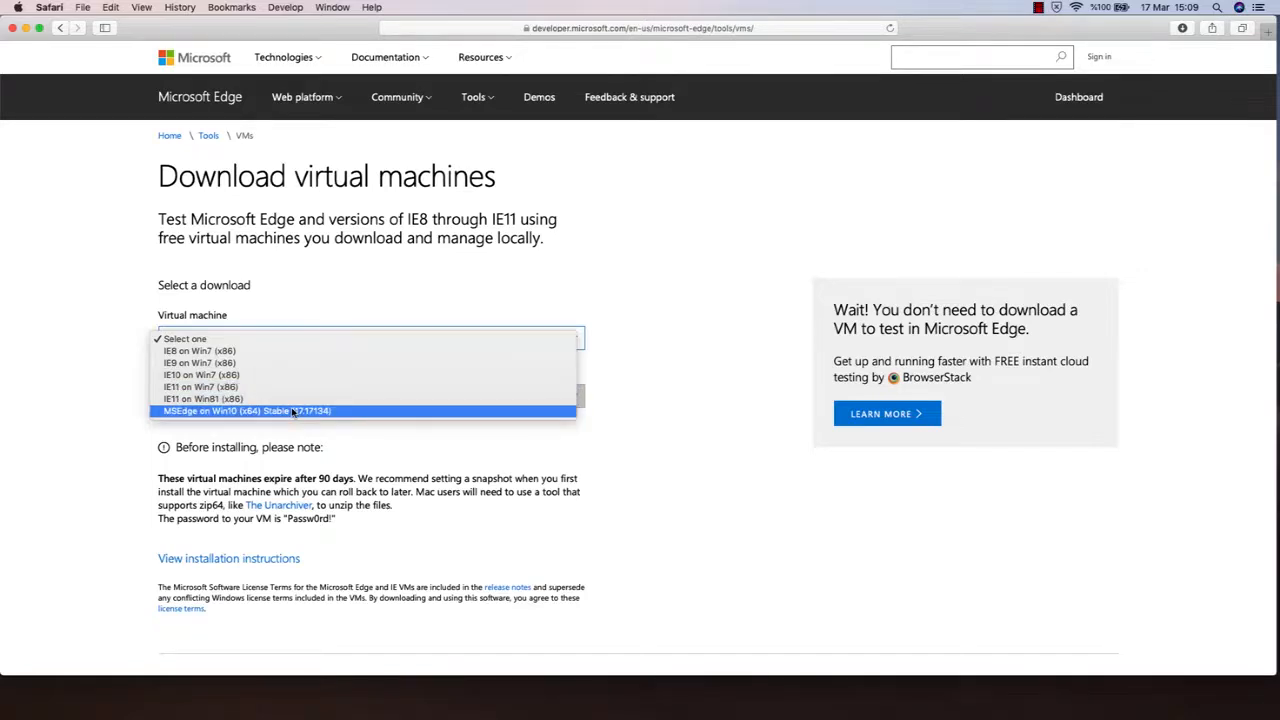
pyautogui.click(293, 411)
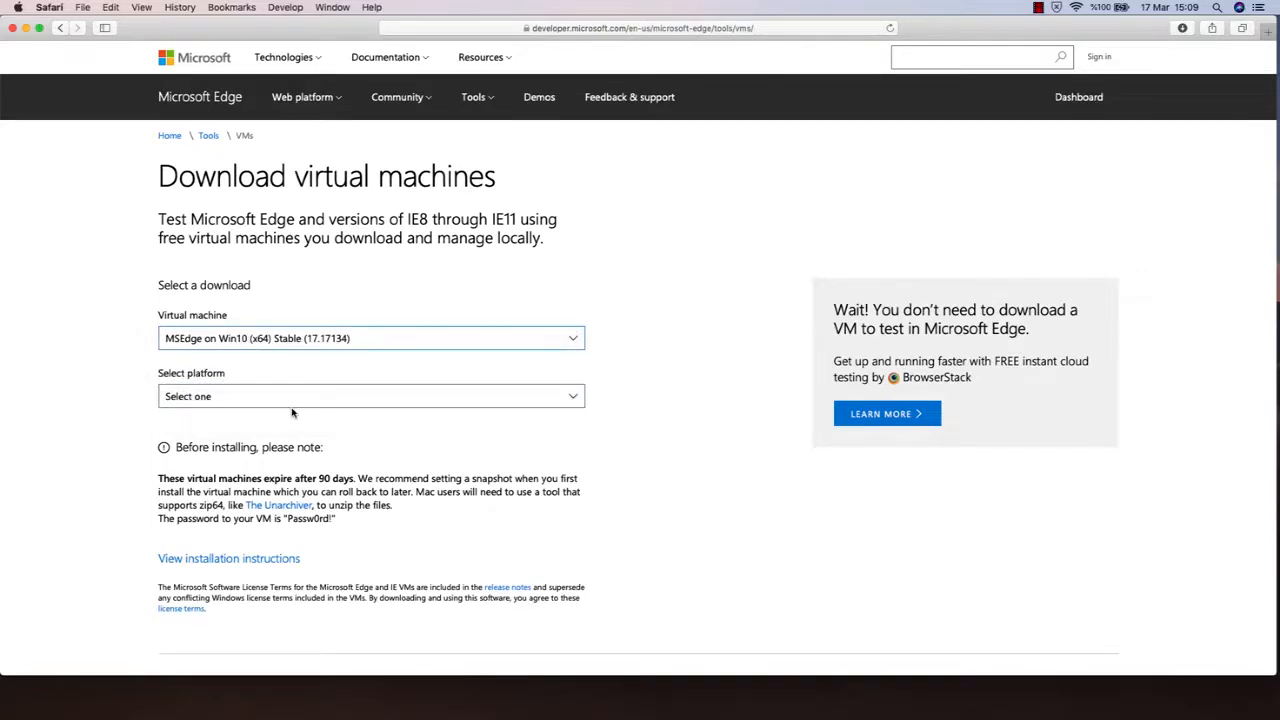
pyautogui.click(372, 710)
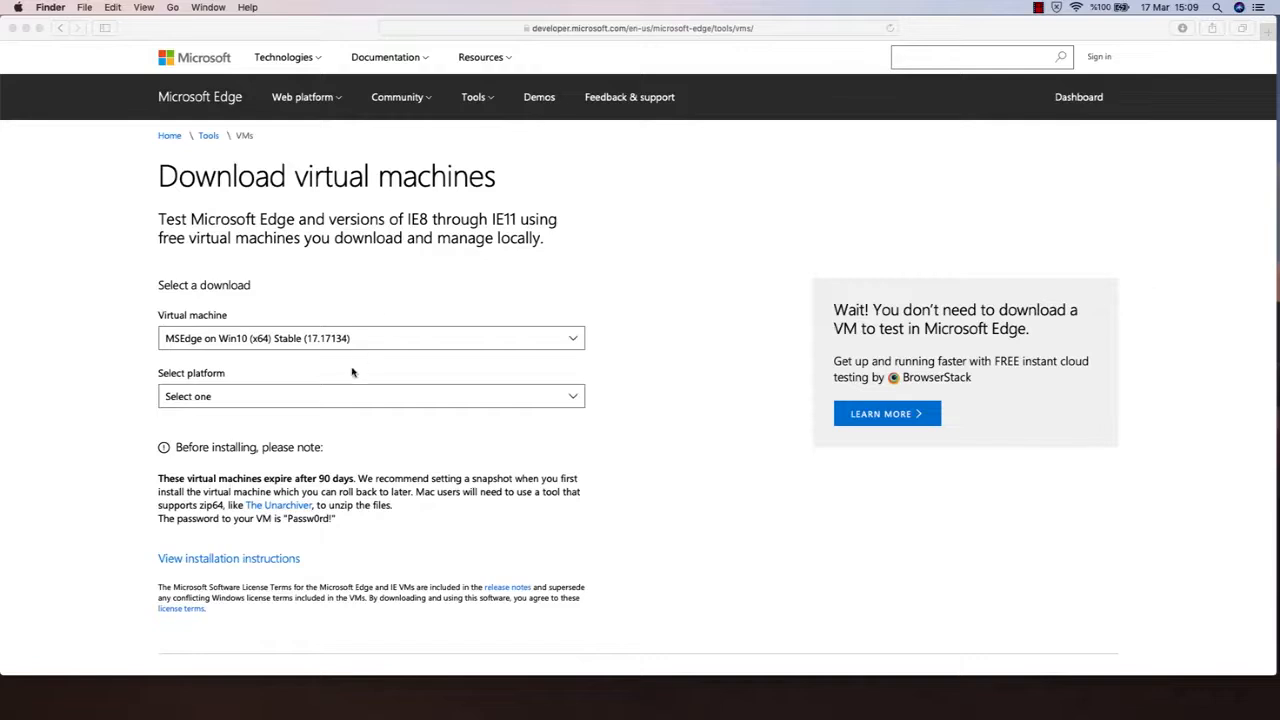
pyautogui.click(303, 400)
pyautogui.click(302, 401)
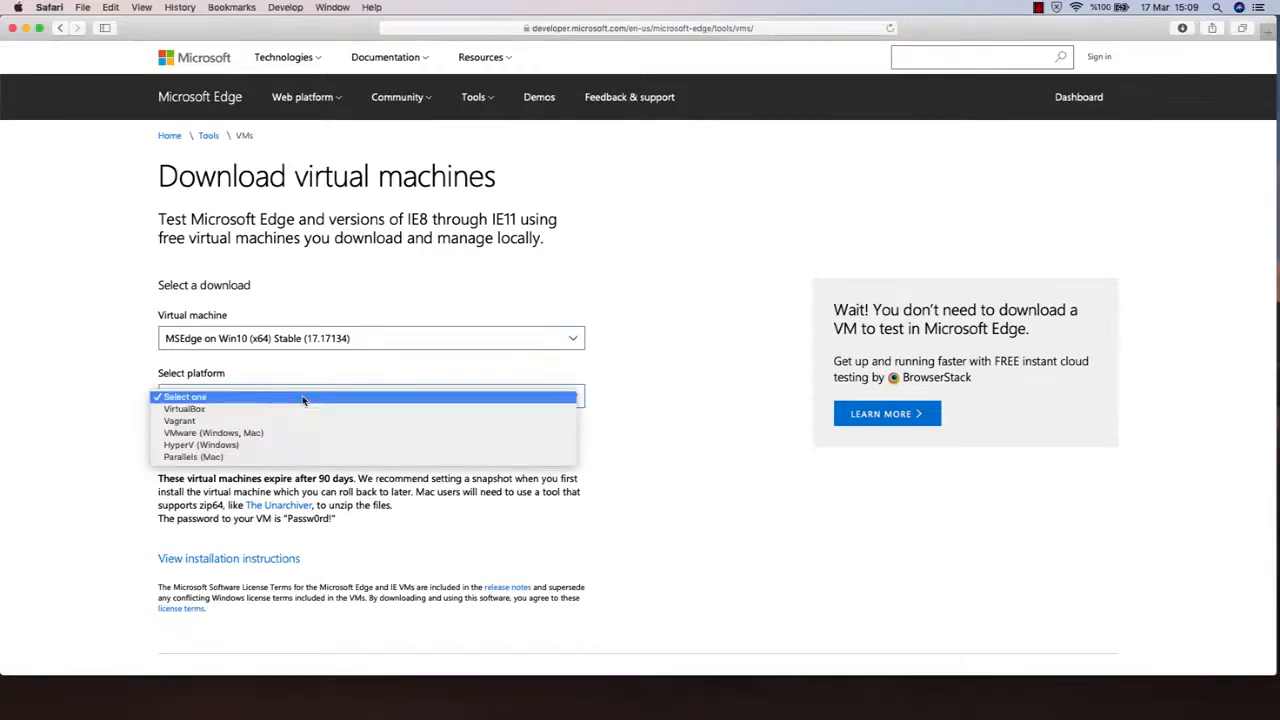
pyautogui.click(238, 409)
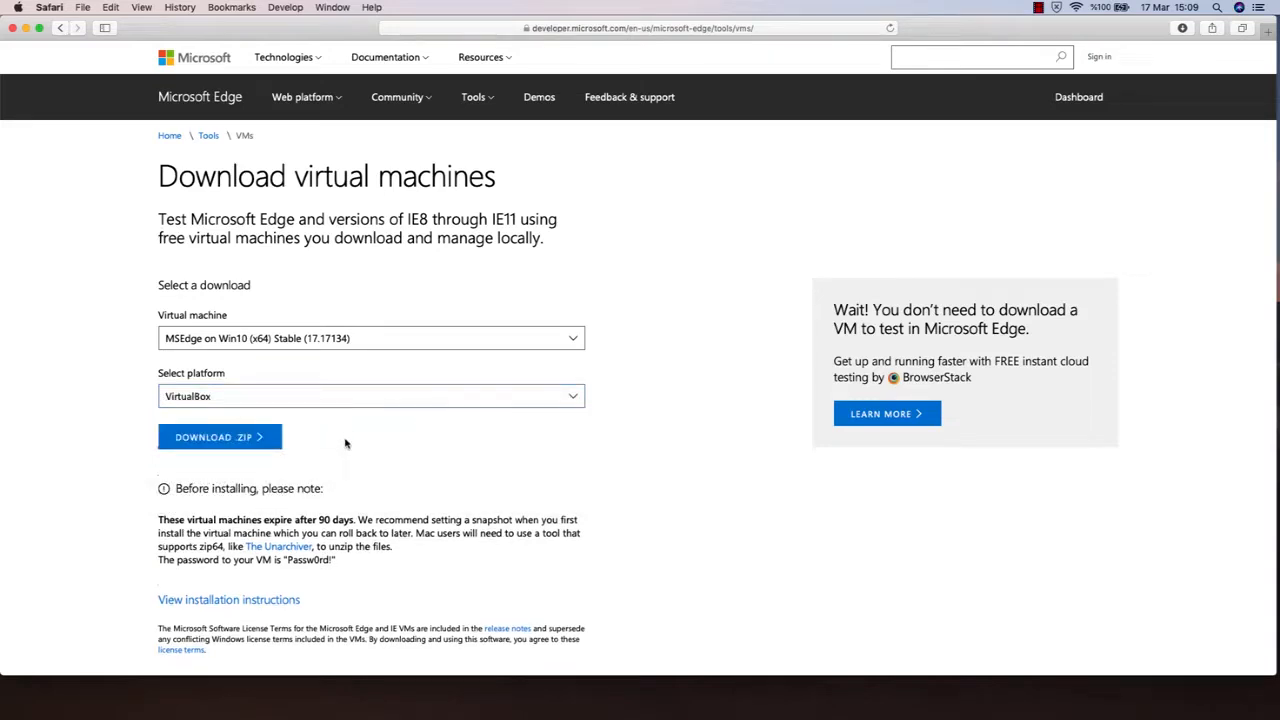
# - Start downloading the virtual machine's ZIP file and stop that download
pyautogui.click(231, 446)
pyautogui.click(1182, 30)
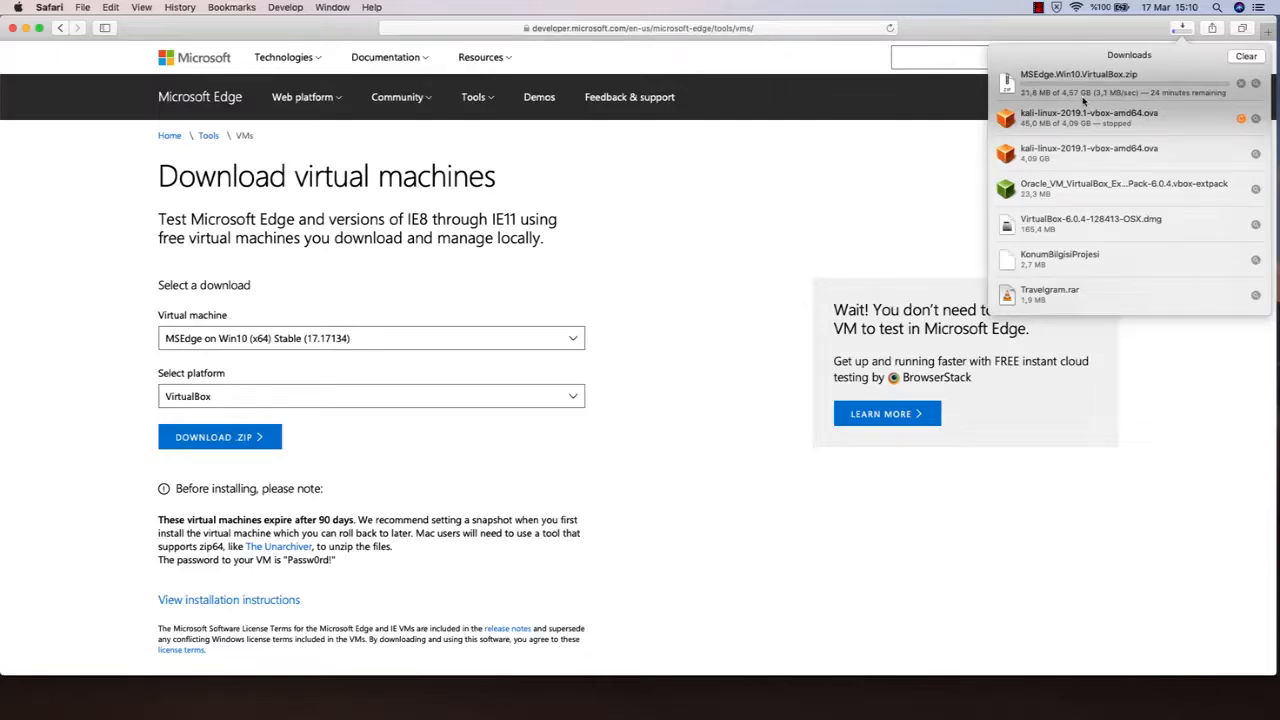
pyautogui.click(1241, 84)
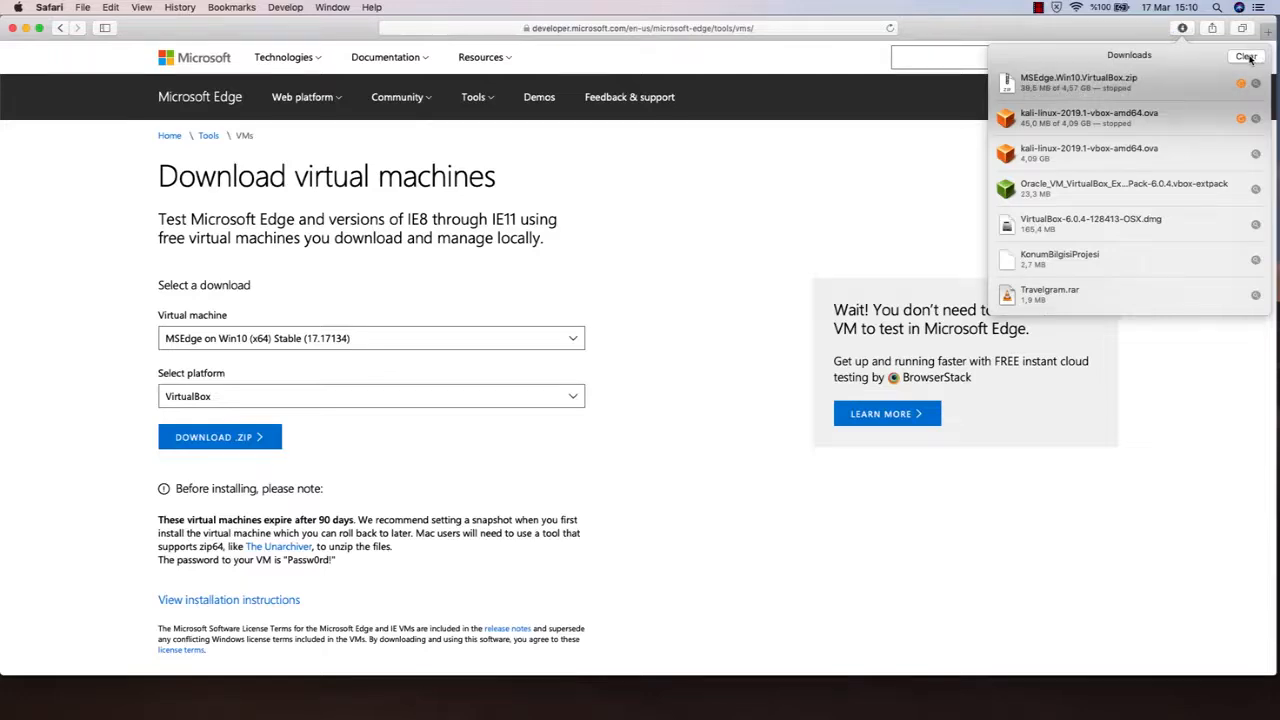
# - Clear the browser's downloads list and close the browser window to return to VirtualBox Manager
pyautogui.click(1246, 57)
pyautogui.click(1246, 57)
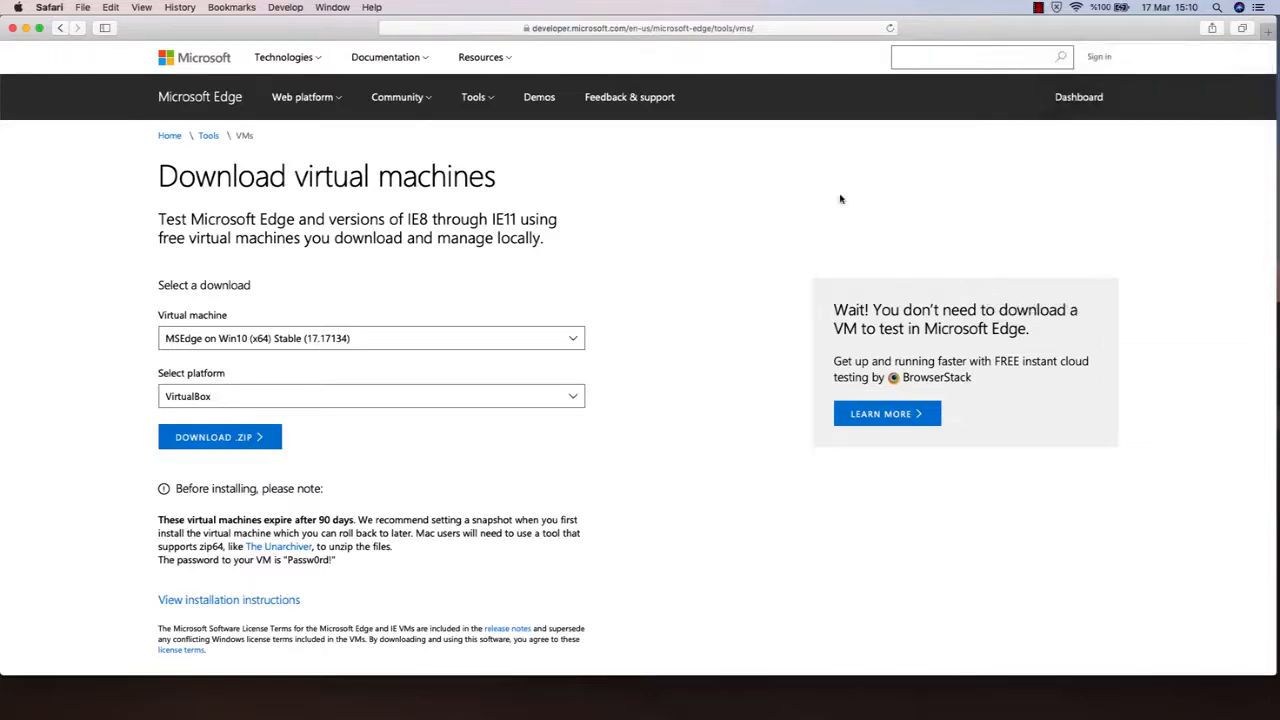
pyautogui.click(12, 28)
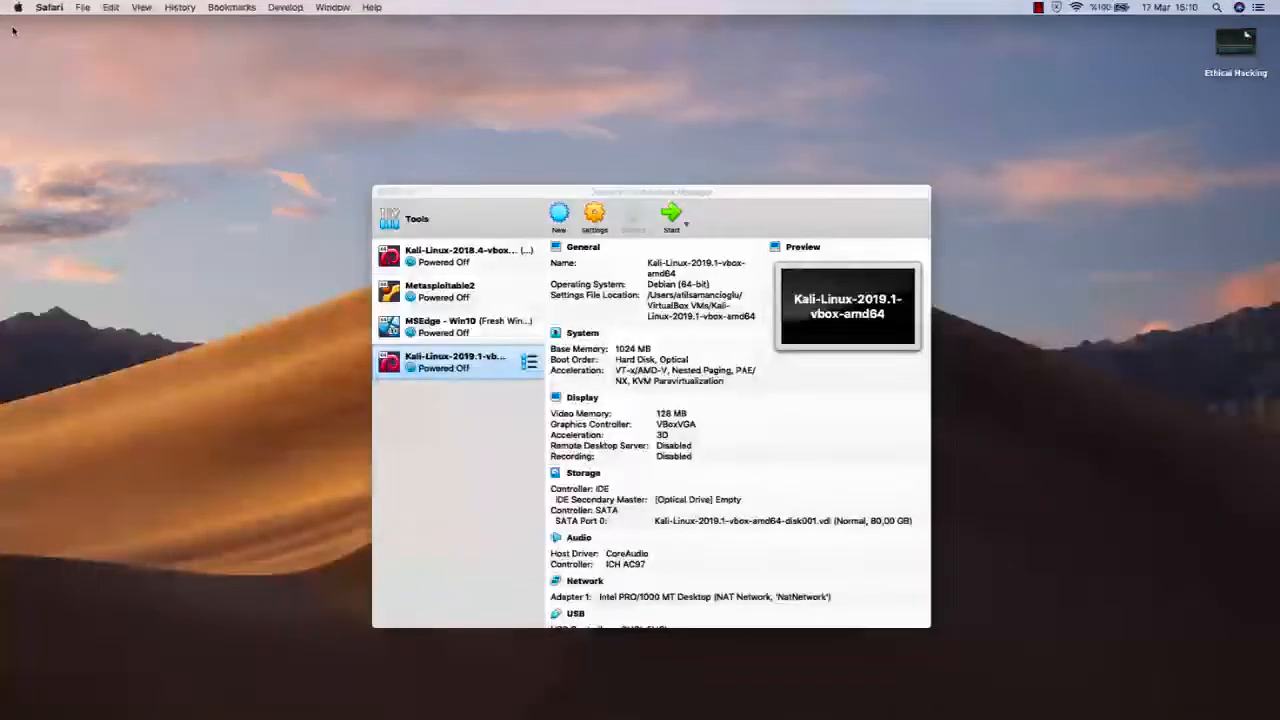
pyautogui.click(585, 192)
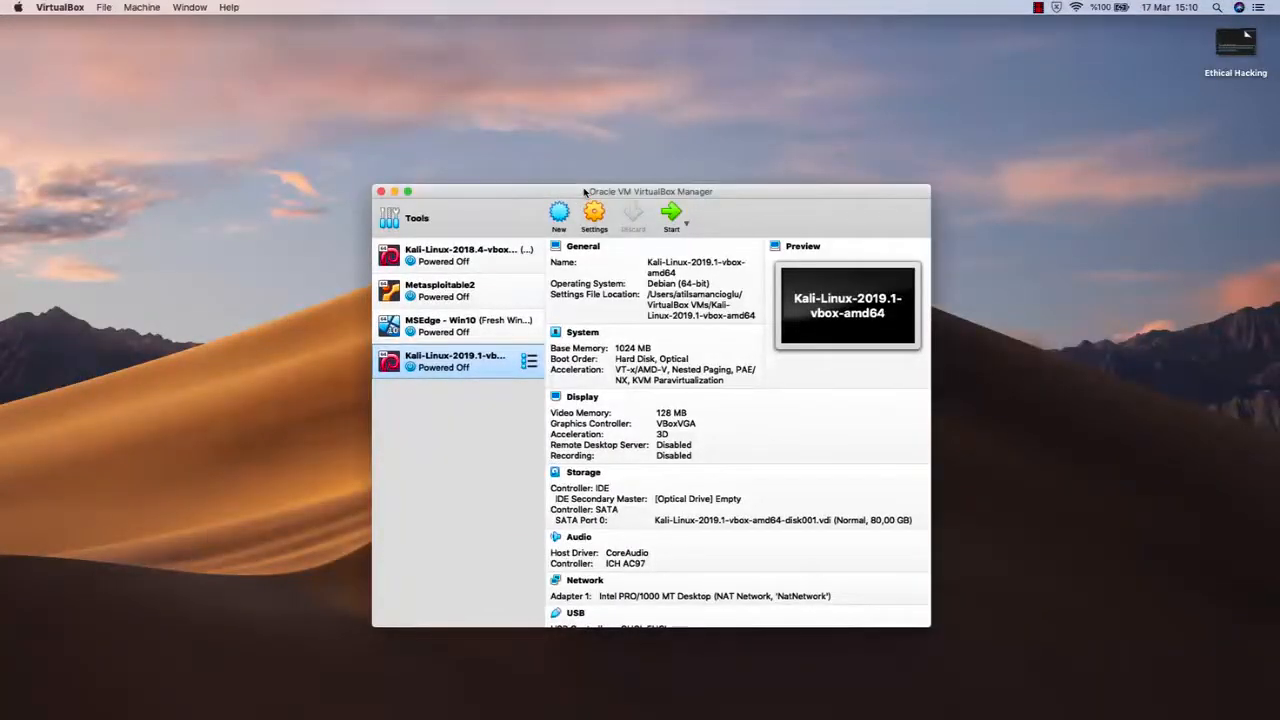
# - Start an appliance import and choose MSEdge - Win10.ova from the Virtual Machines folder in Downloads
pyautogui.click(104, 8)
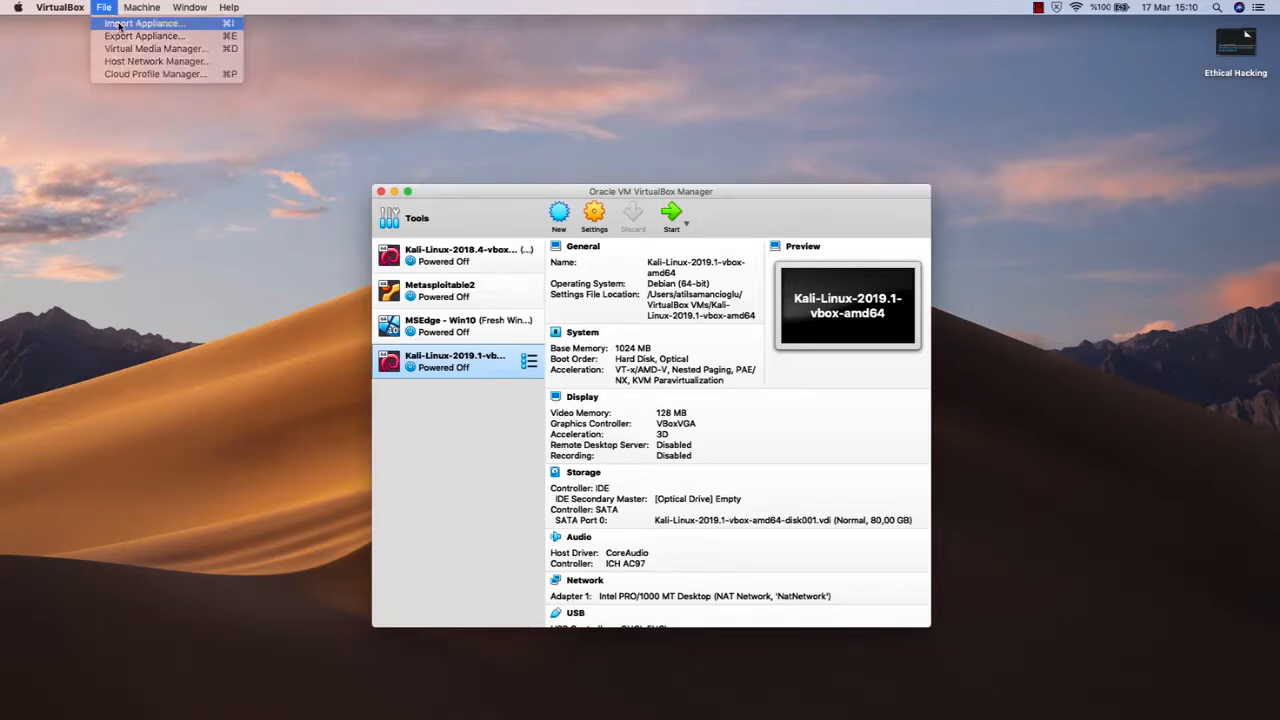
pyautogui.click(119, 25)
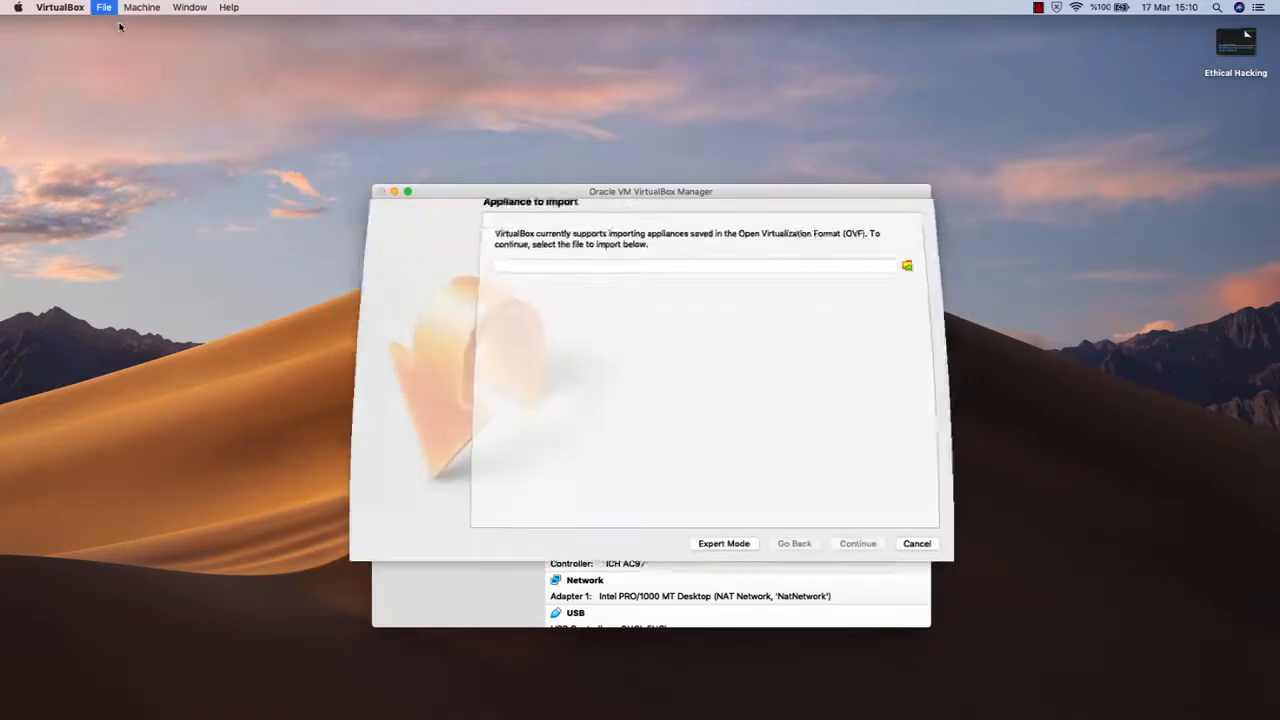
pyautogui.click(921, 277)
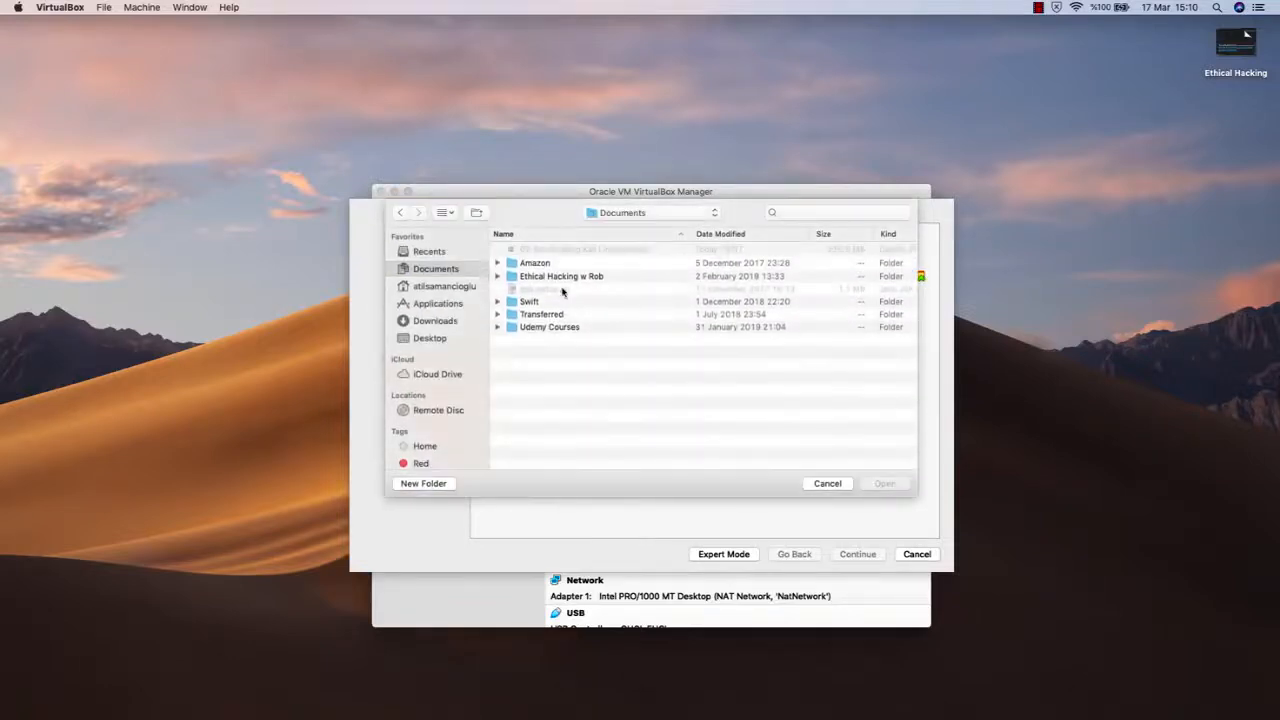
pyautogui.click(426, 326)
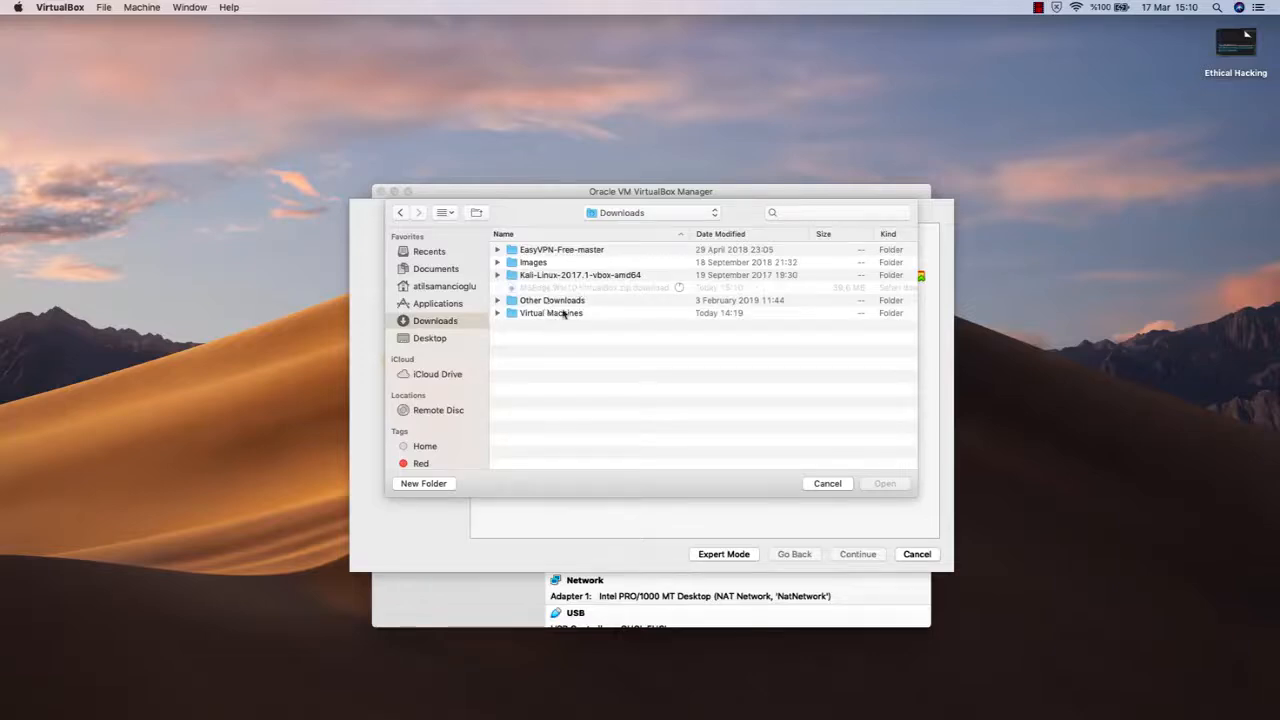
pyautogui.doubleClick(571, 315)
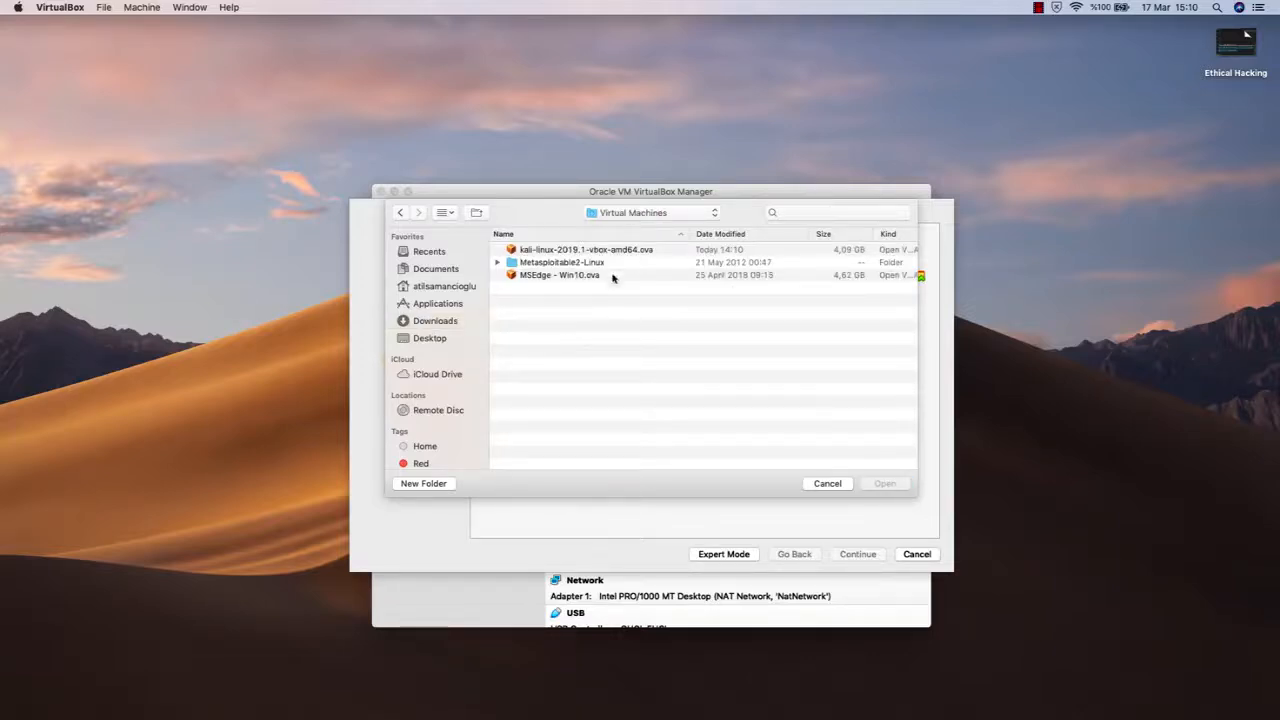
pyautogui.click(580, 278)
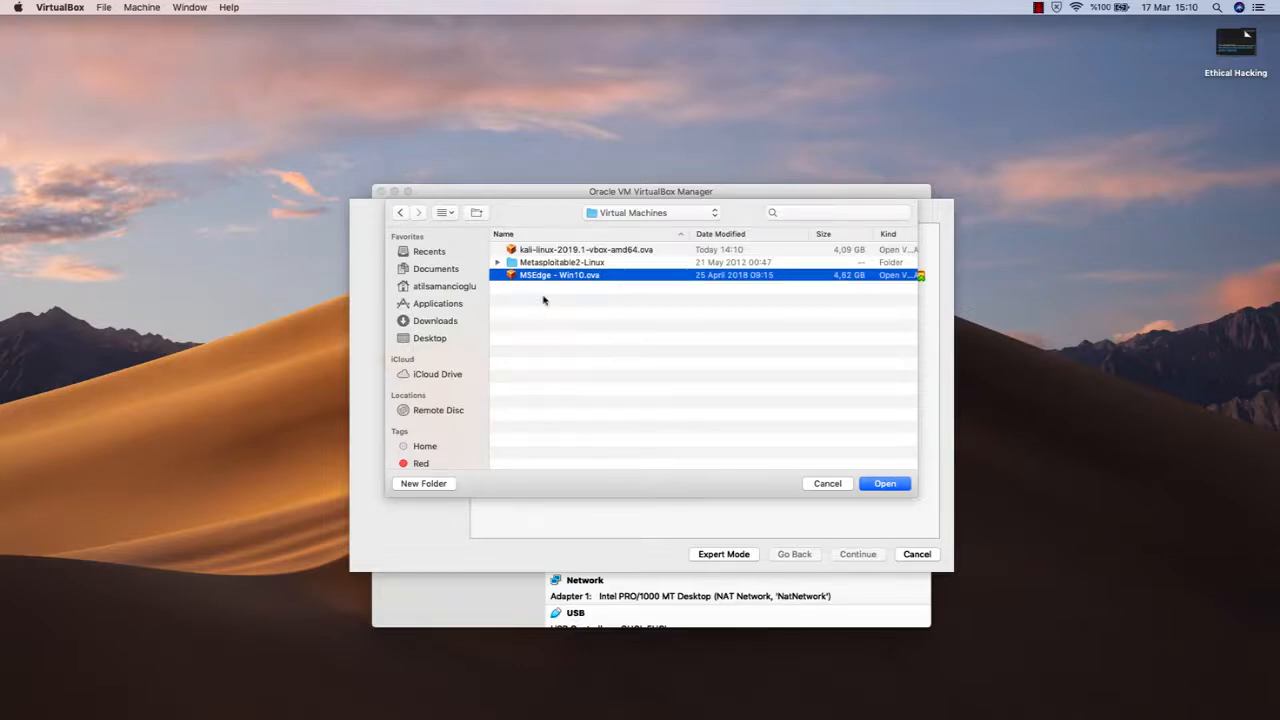
pyautogui.doubleClick(594, 278)
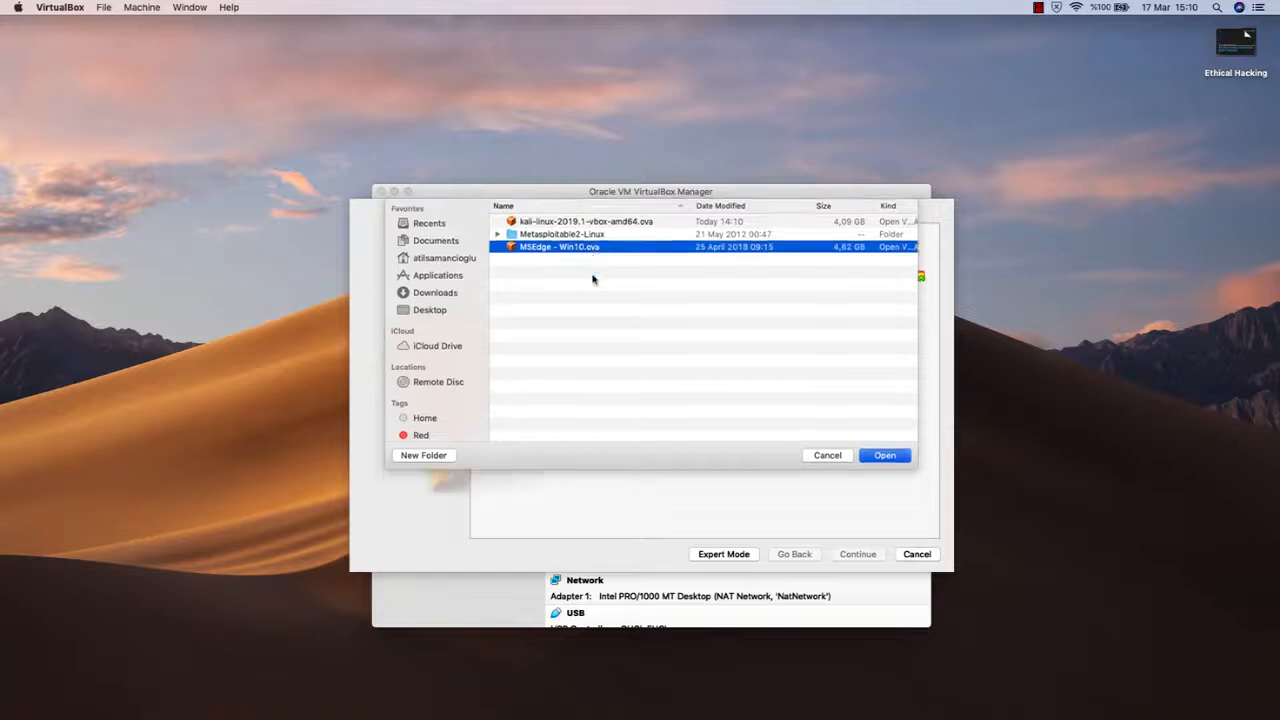
# - Import the MSEdge - Win10 appliance with its suggested settings
pyautogui.click(856, 558)
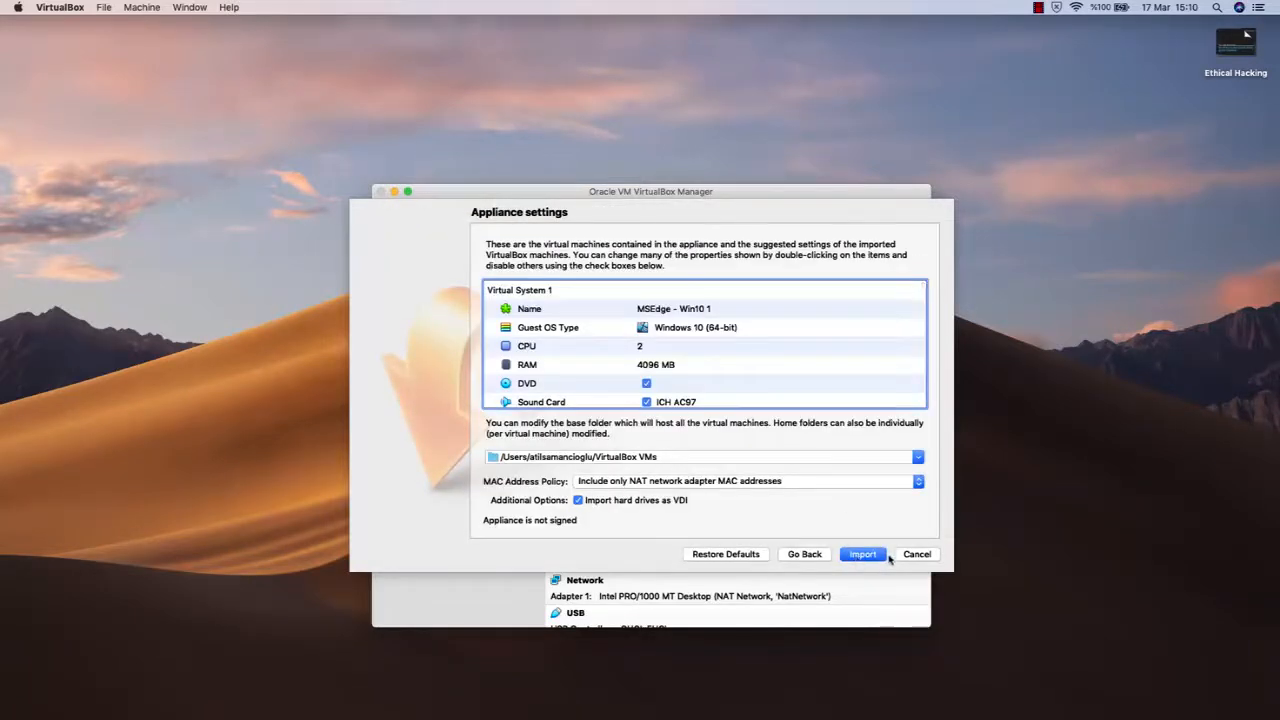
pyautogui.click(862, 558)
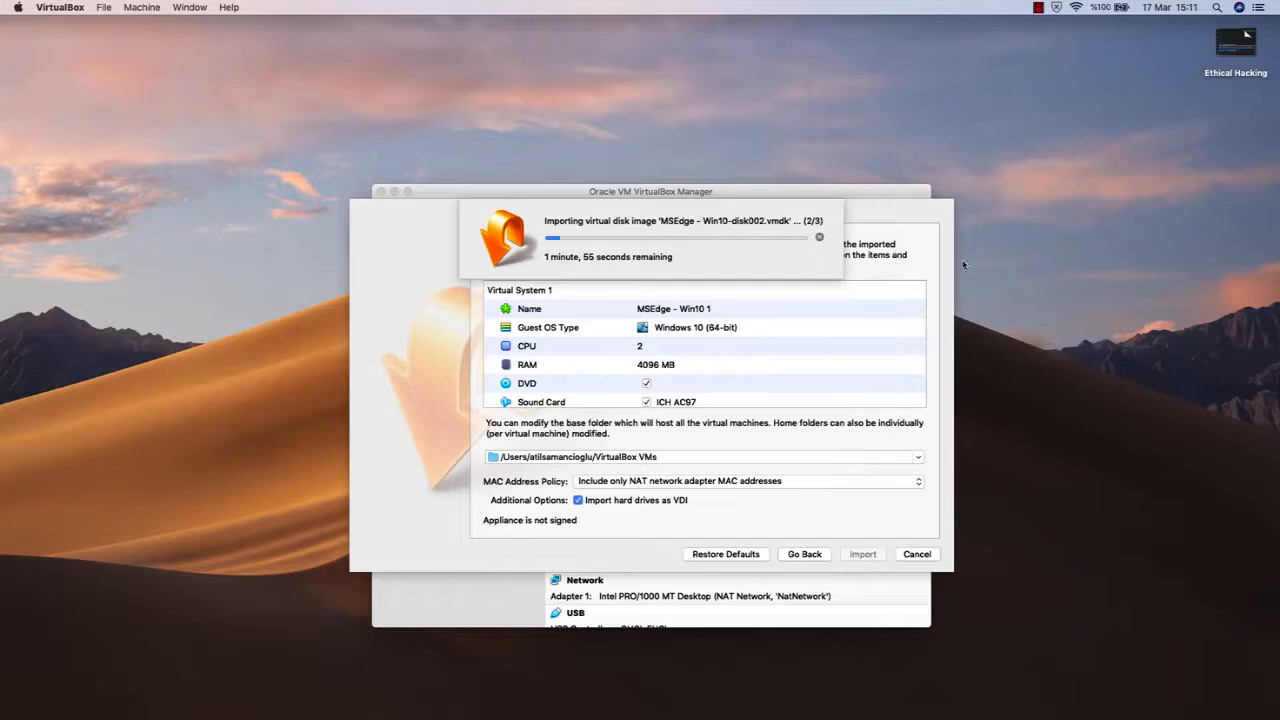
pyautogui.click(1096, 446)
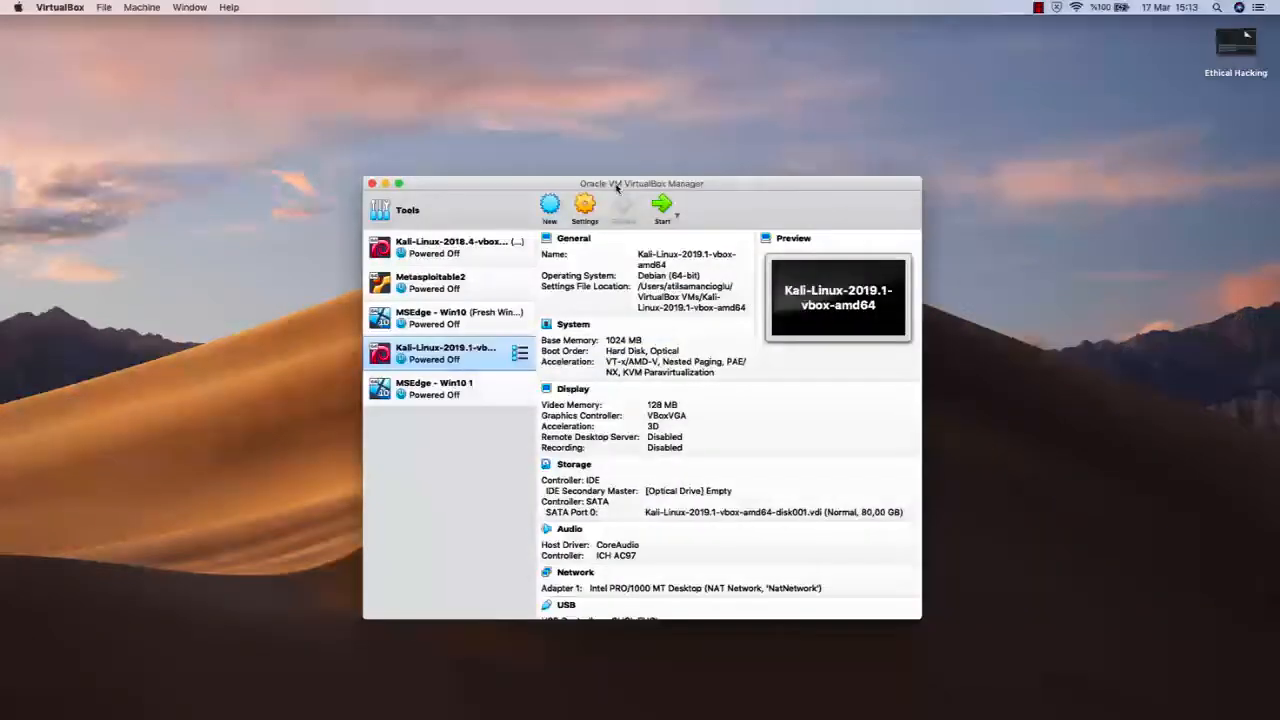
# - Open the settings of the MSEdge - Win10 1 machine and choose Windows 10 (64-bit) as its version
pyautogui.click(453, 386)
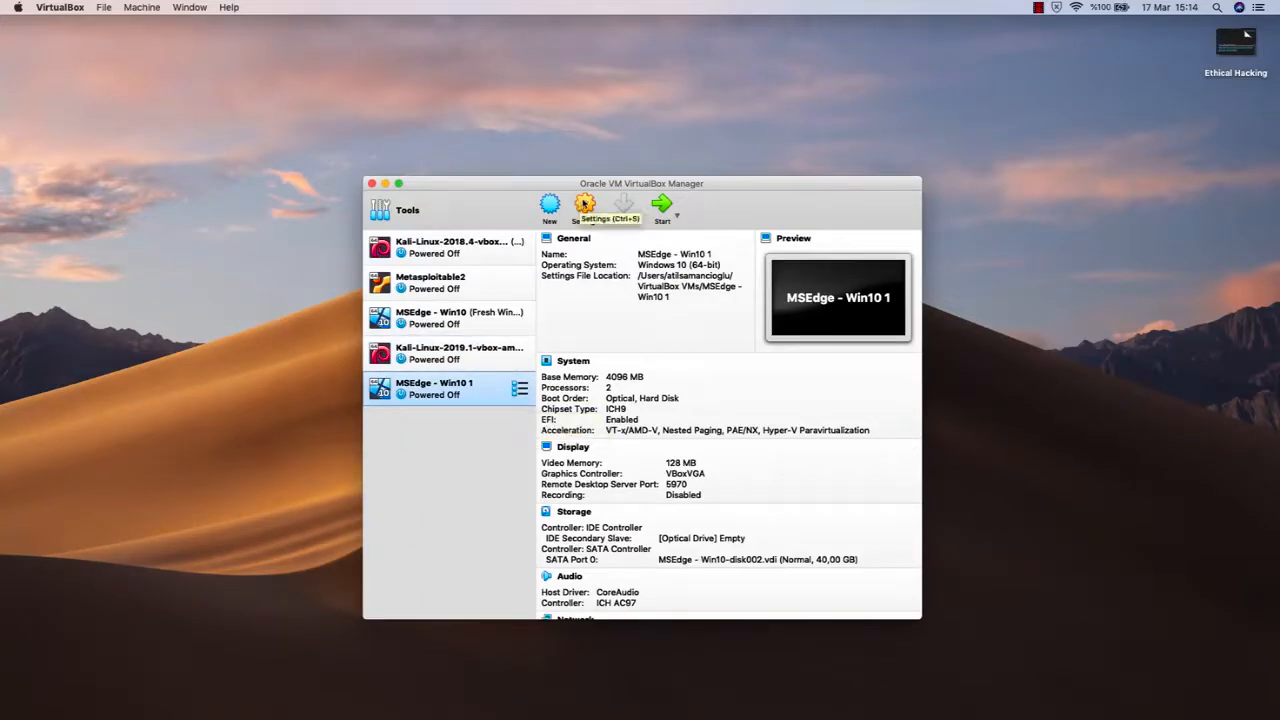
pyautogui.click(585, 207)
pyautogui.moveTo(590, 207); pyautogui.dragTo(635, 120)
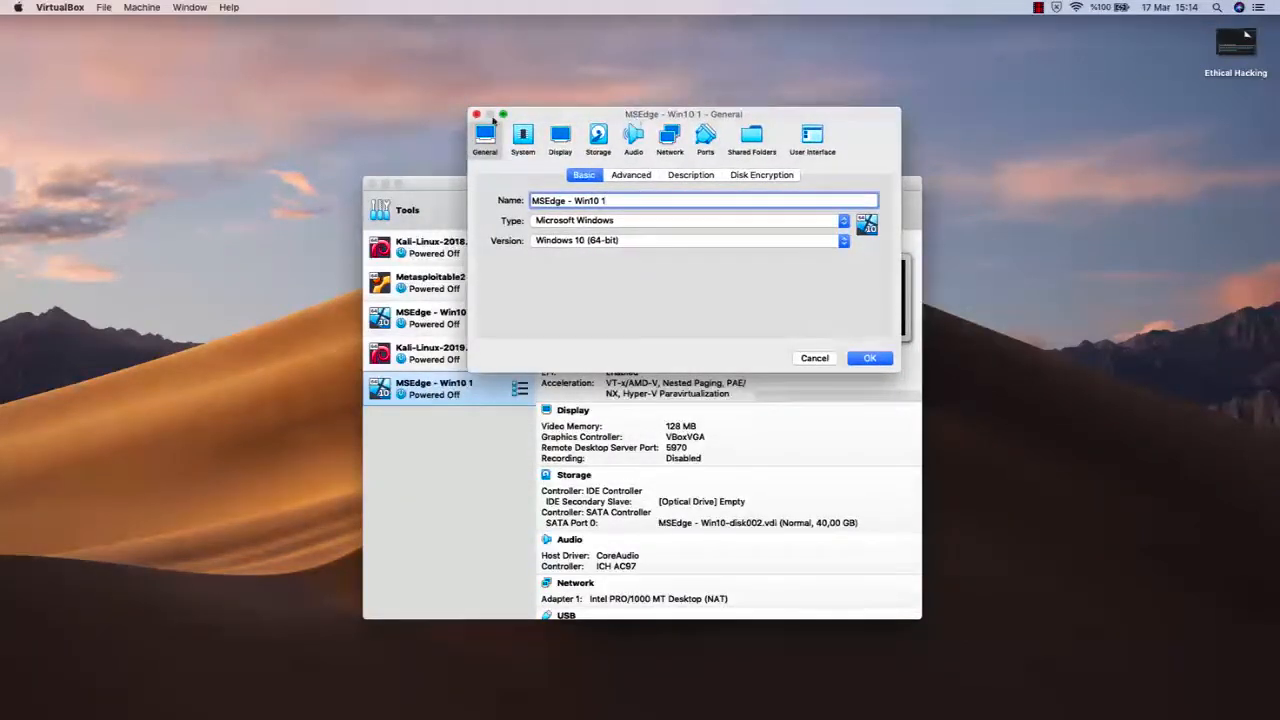
pyautogui.tripleClick(576, 200)
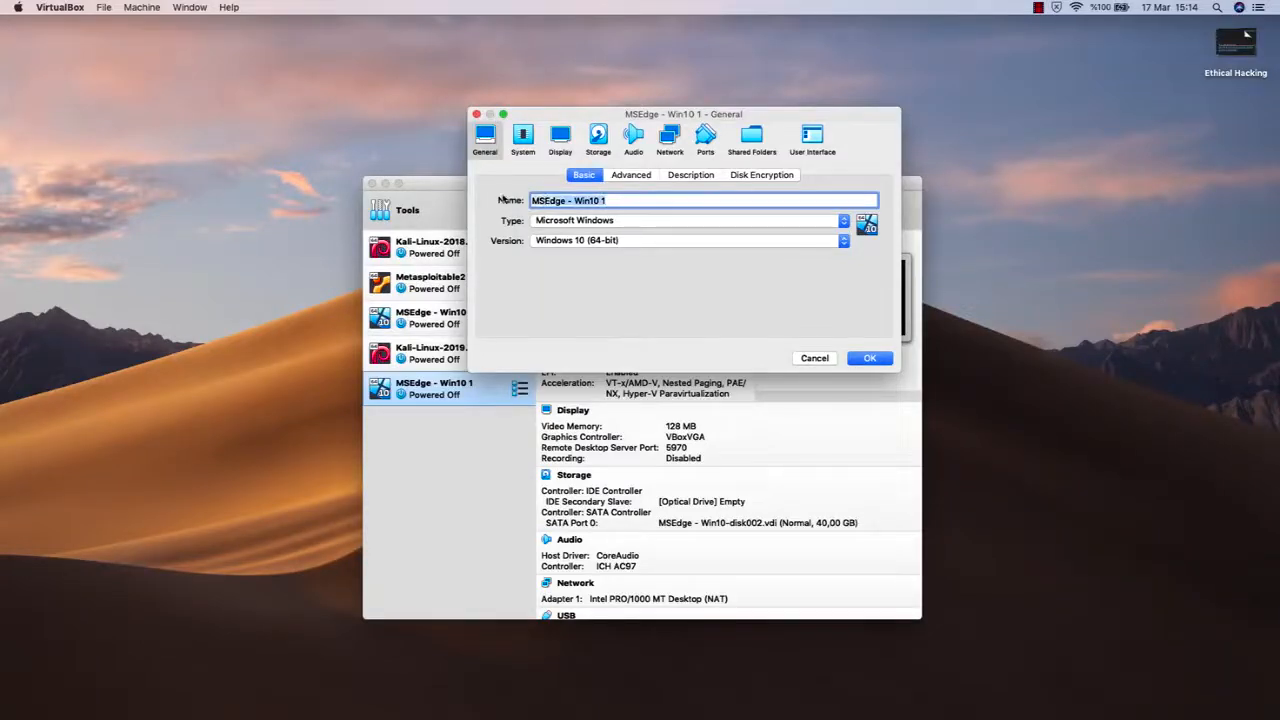
pyautogui.click(660, 243)
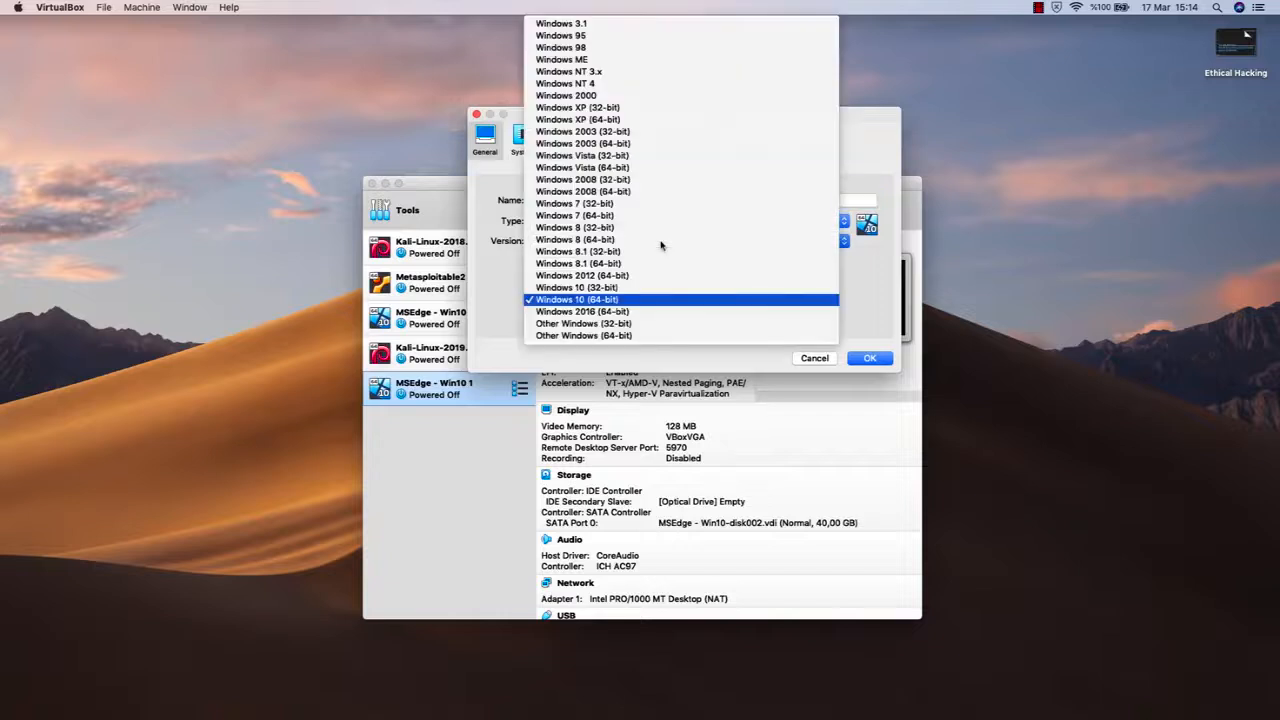
pyautogui.click(640, 300)
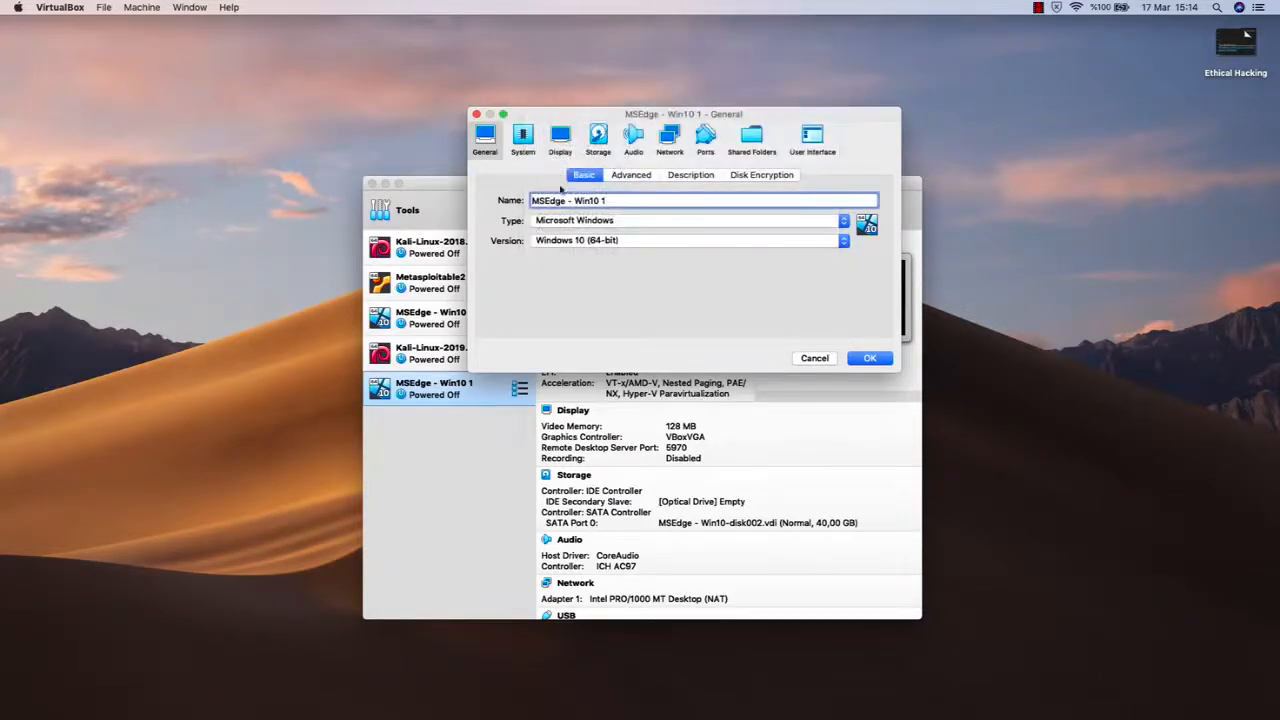
# - Set the virtual machine's base memory to 2048 MB and check its processor settings
pyautogui.click(530, 143)
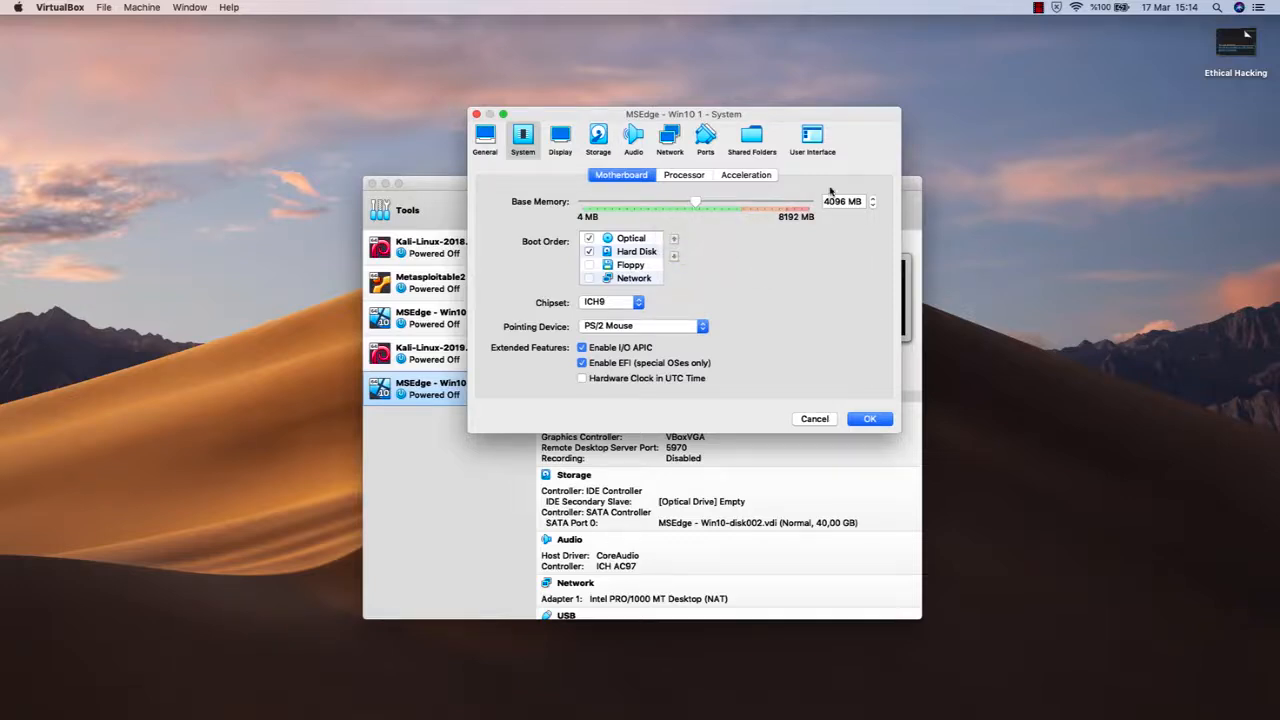
pyautogui.moveTo(695, 203); pyautogui.dragTo(640, 207)
pyautogui.click(697, 176)
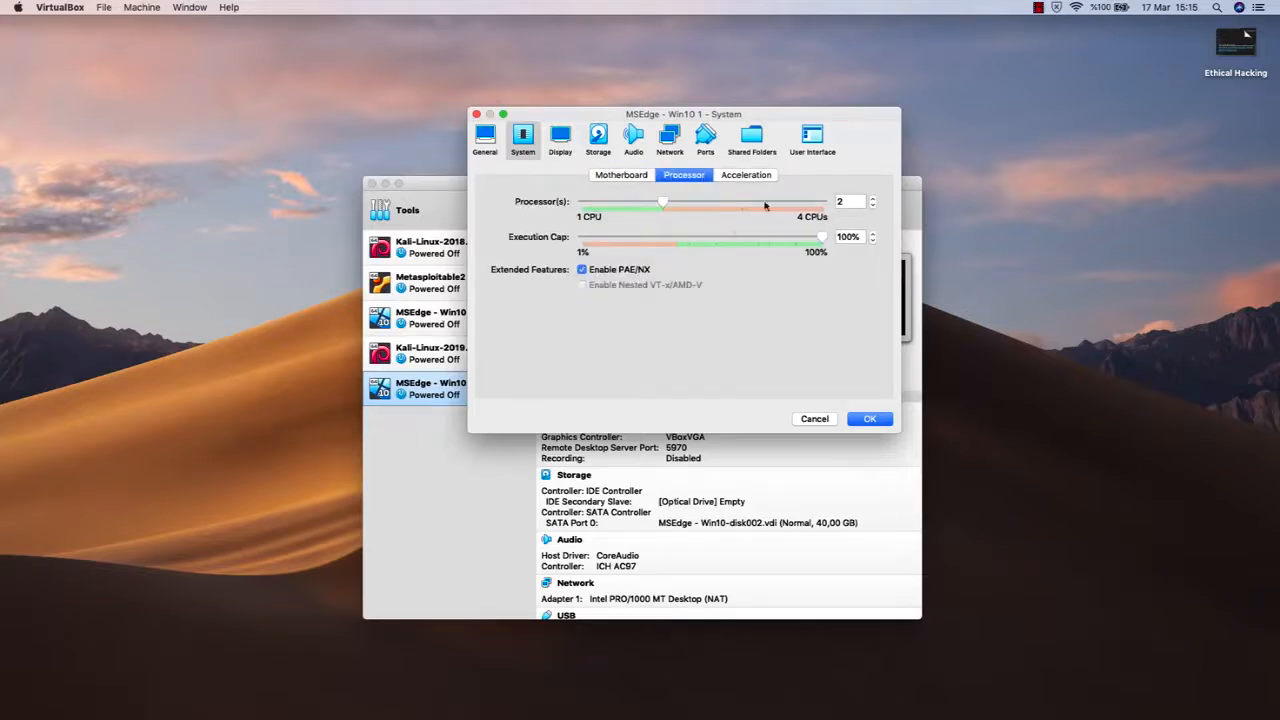
pyautogui.click(636, 179)
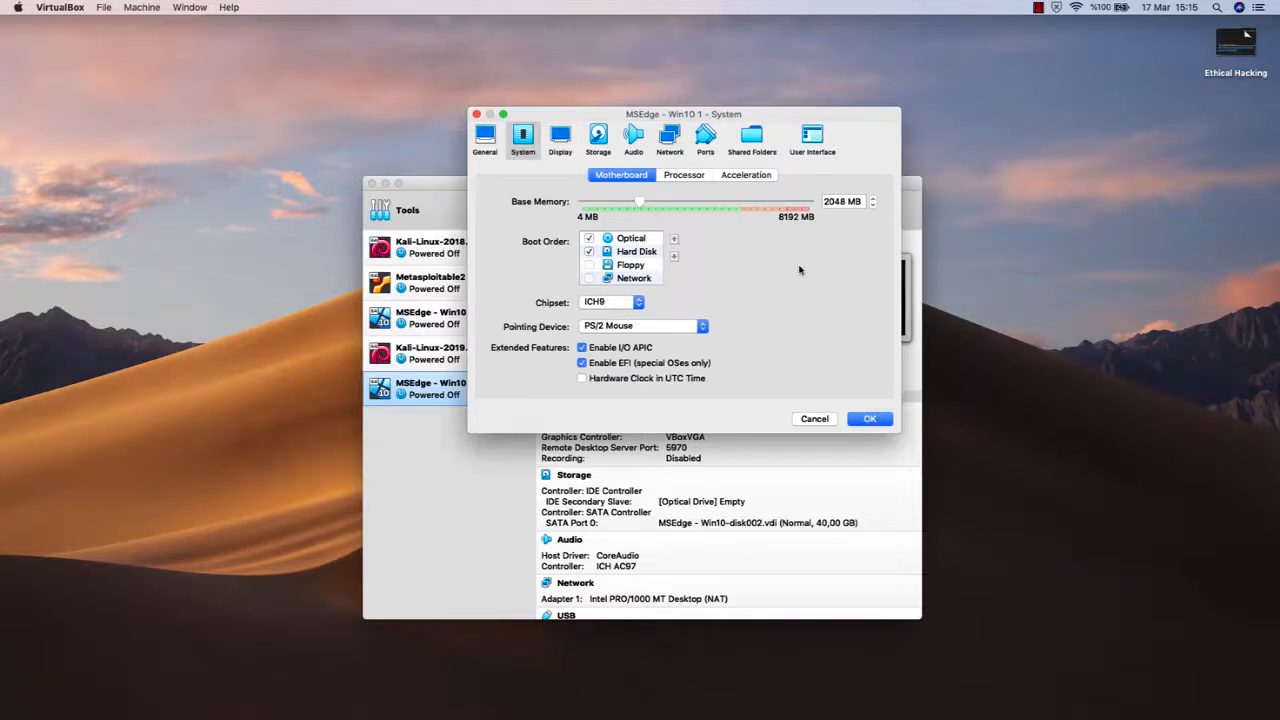
# - Review the display, storage and audio settings, and attach network Adapter 1 to NAT Network
pyautogui.click(563, 134)
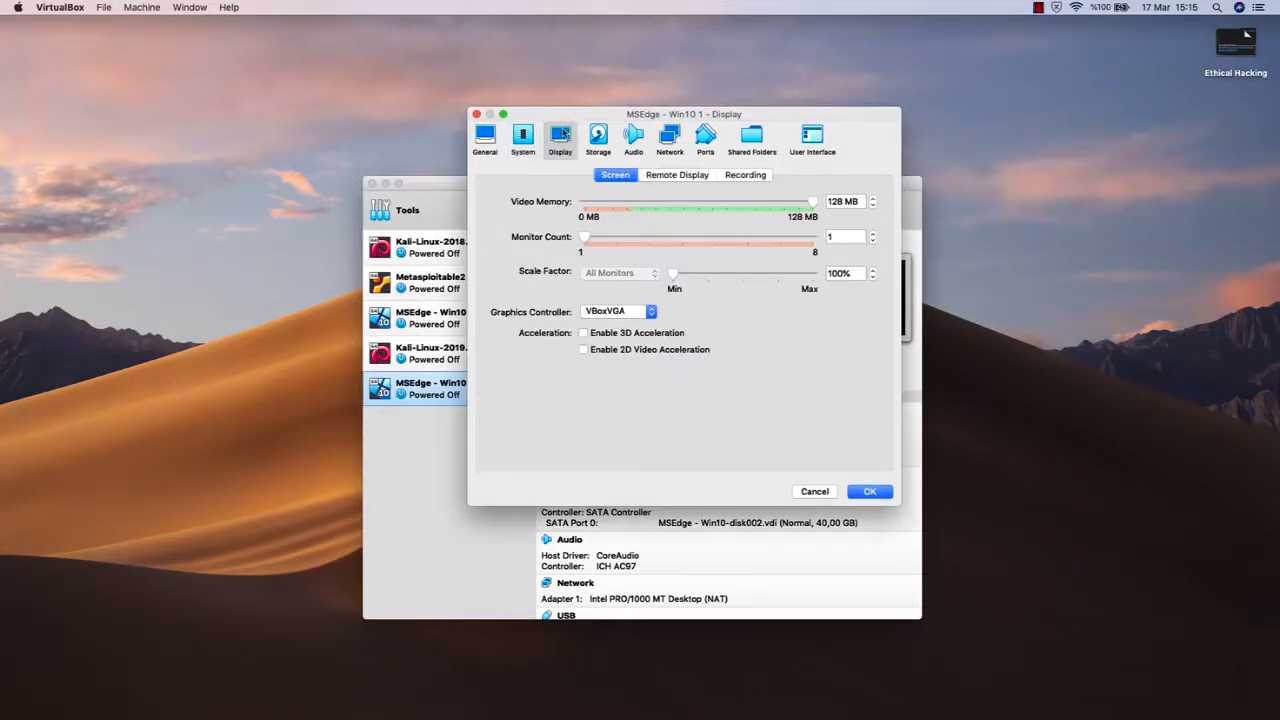
pyautogui.click(598, 136)
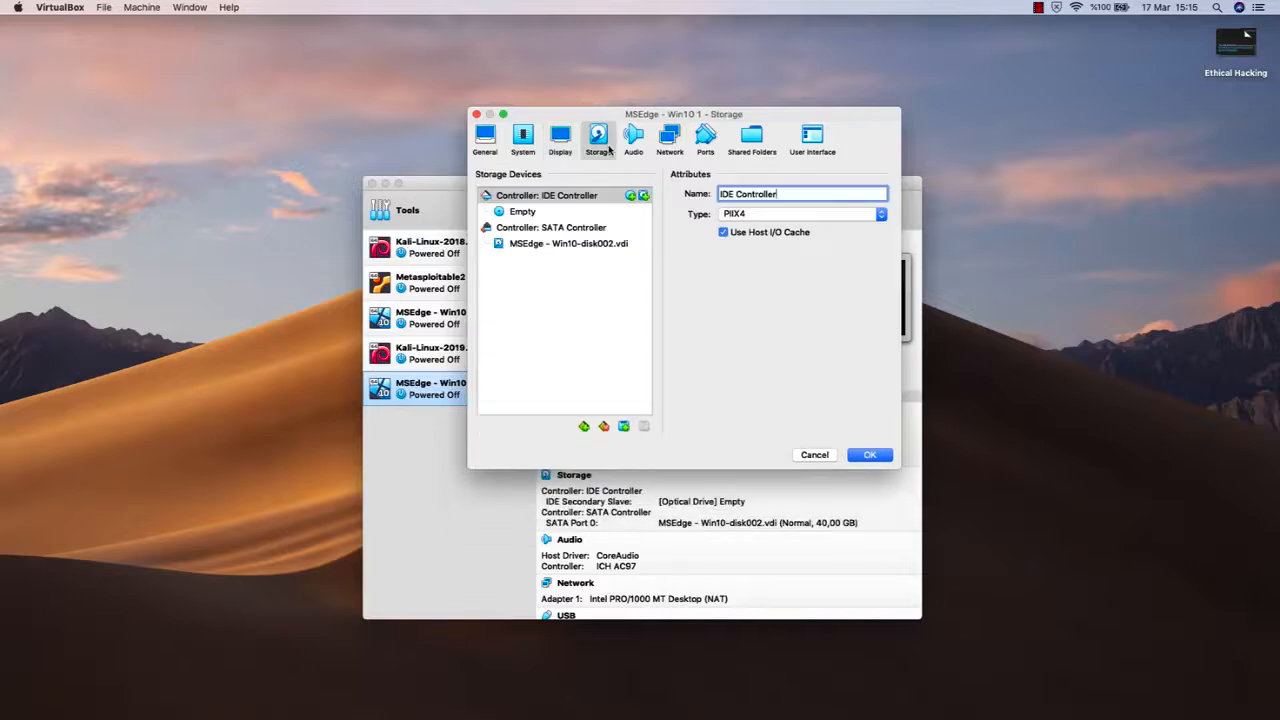
pyautogui.click(633, 138)
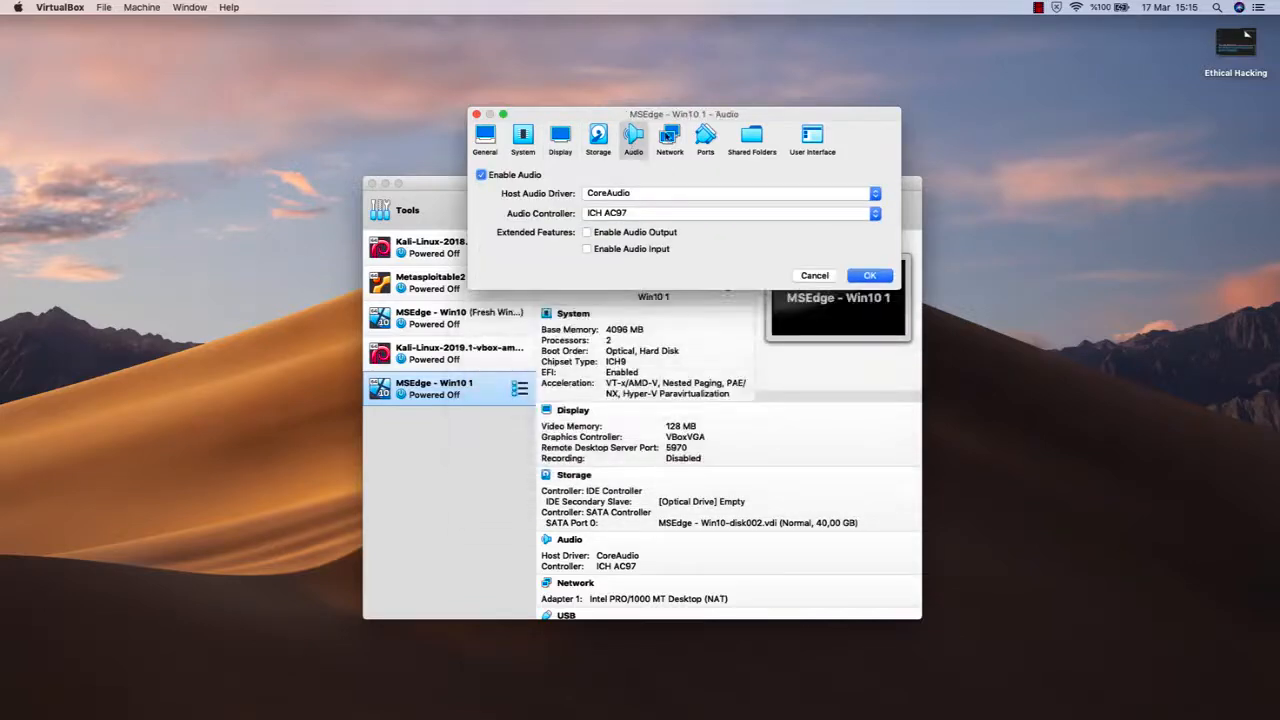
pyautogui.click(667, 139)
pyautogui.click(641, 218)
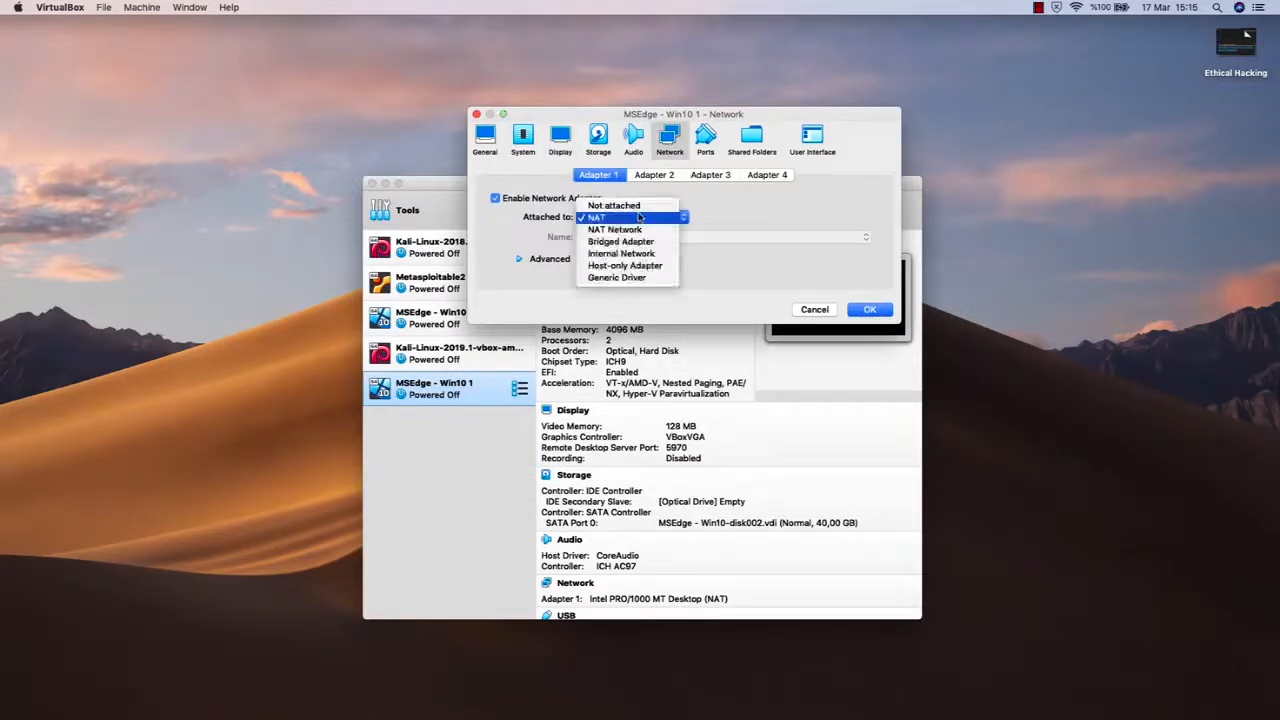
pyautogui.click(644, 231)
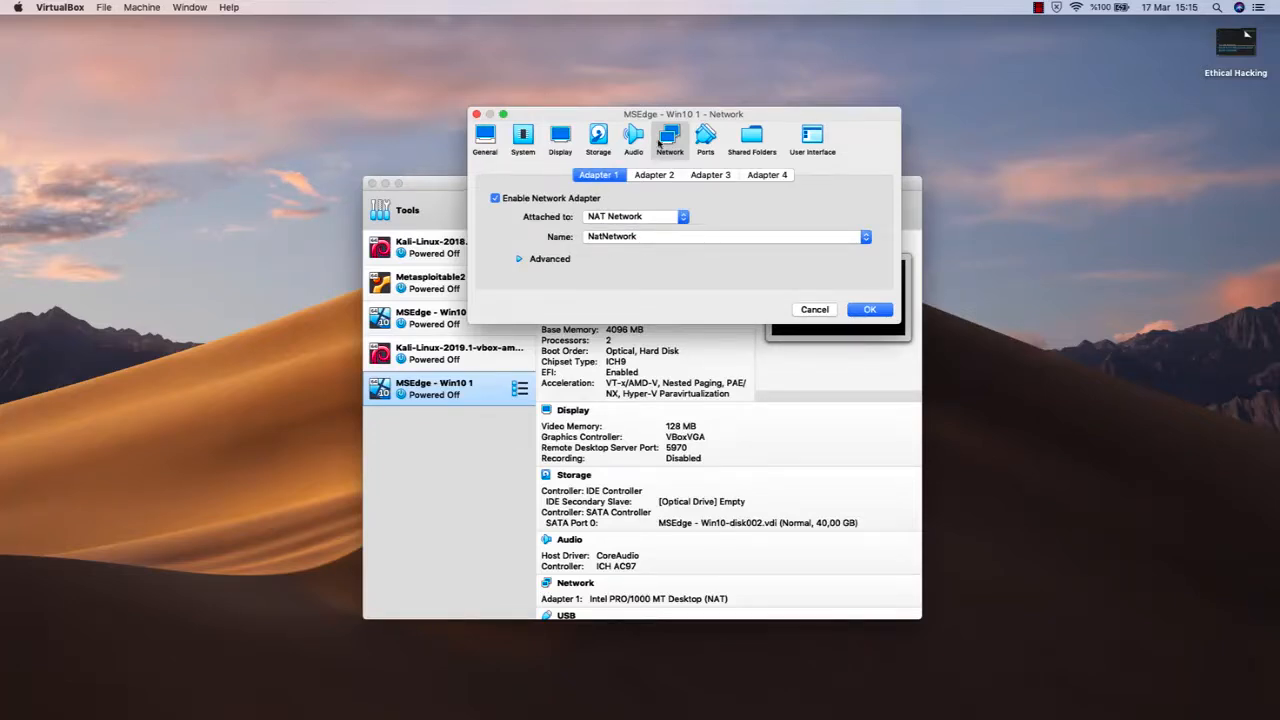
# - Set Adapter 1's promiscuous mode to Allow All in the advanced network options and save the machine's settings
pyautogui.moveTo(627, 119)
pyautogui.mouseDown()
pyautogui.moveTo(632, 105)
pyautogui.moveTo(612, 152)
pyautogui.moveTo(630, 112)
pyautogui.mouseUp()
pyautogui.click(549, 261)
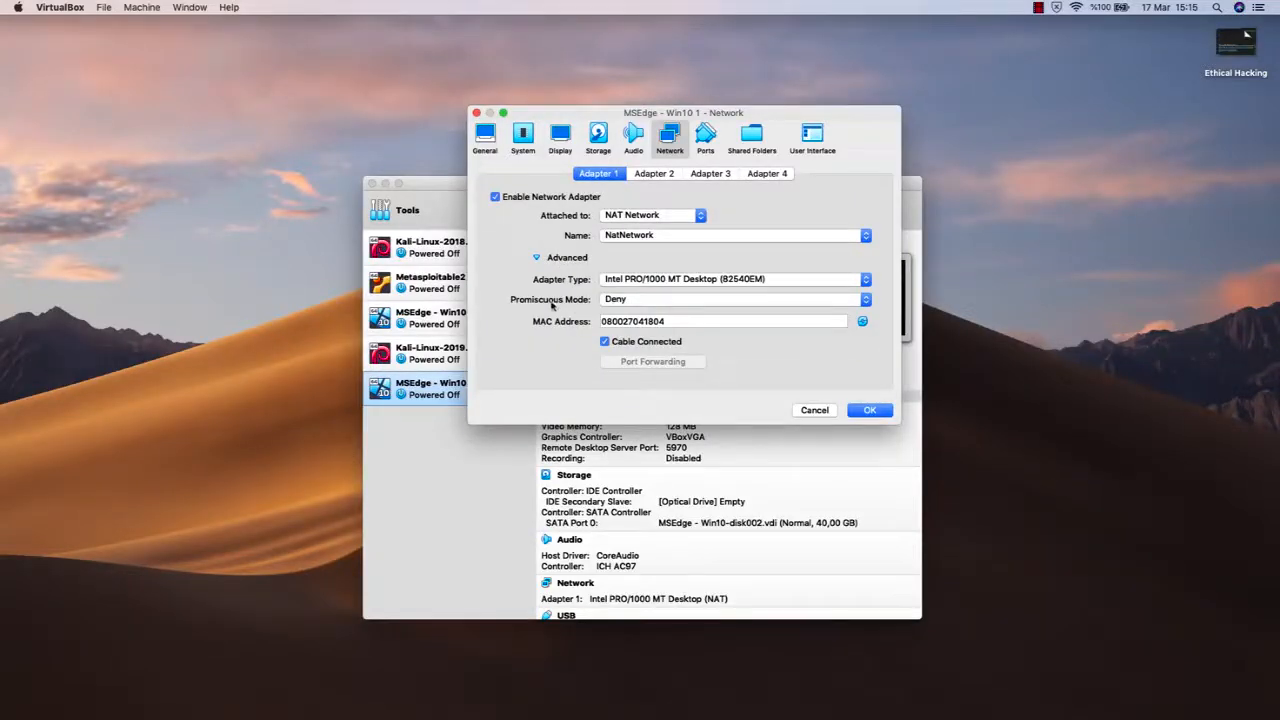
pyautogui.click(625, 301)
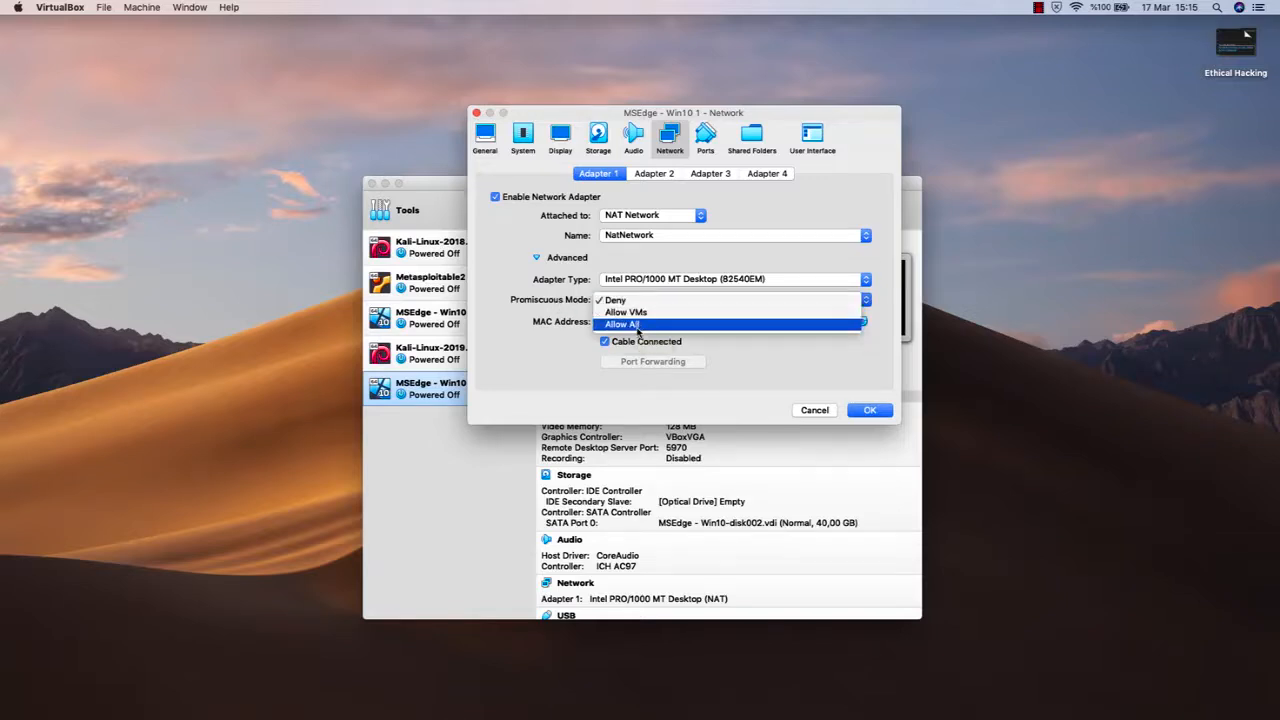
pyautogui.click(637, 327)
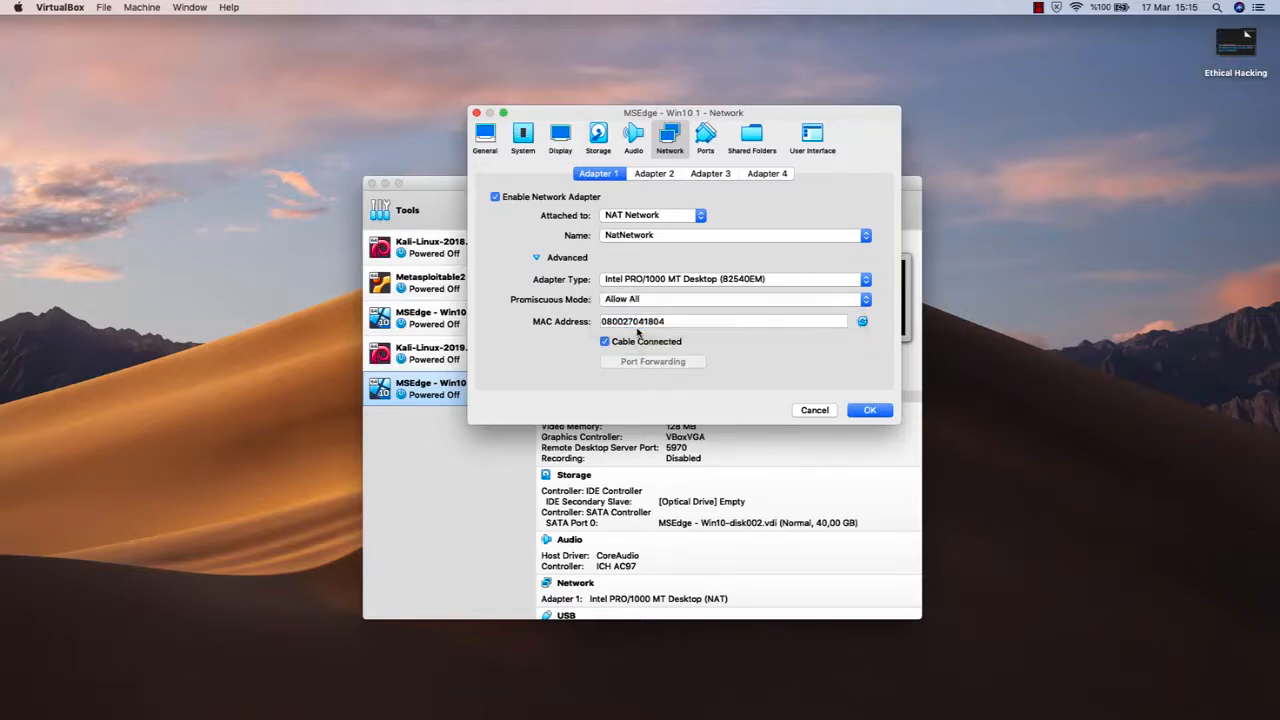
pyautogui.click(1138, 333)
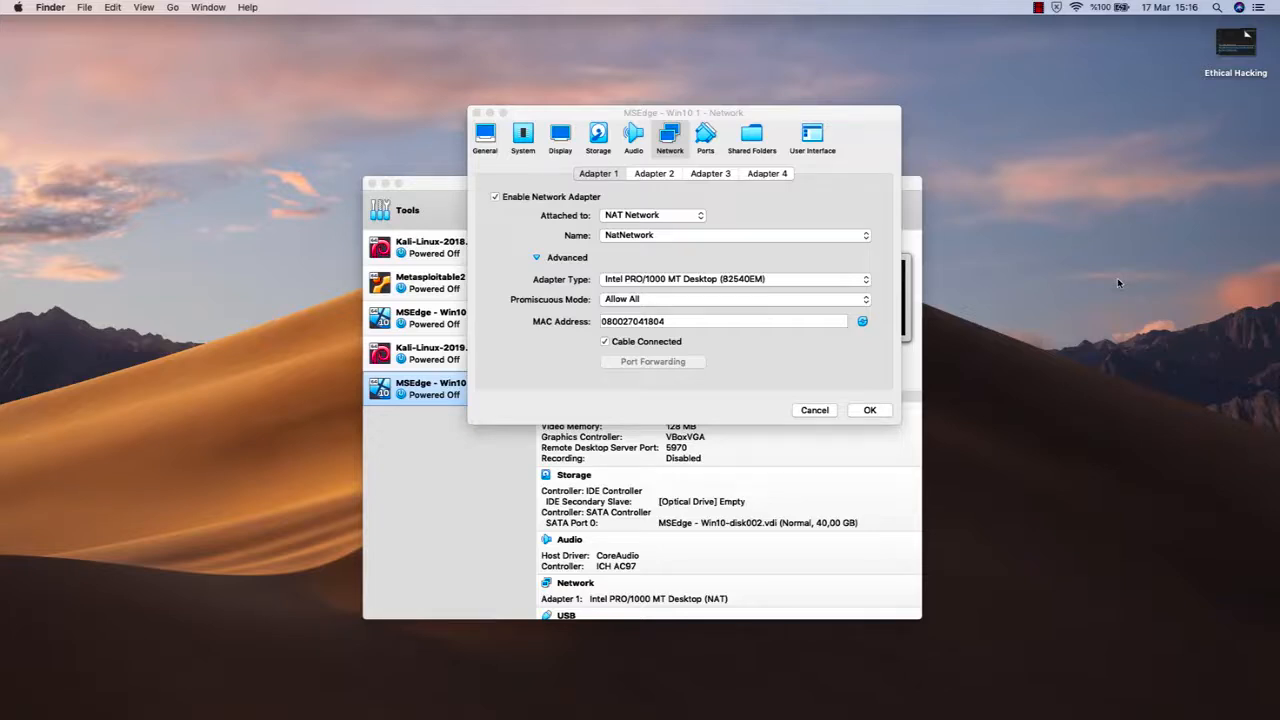
pyautogui.click(782, 112)
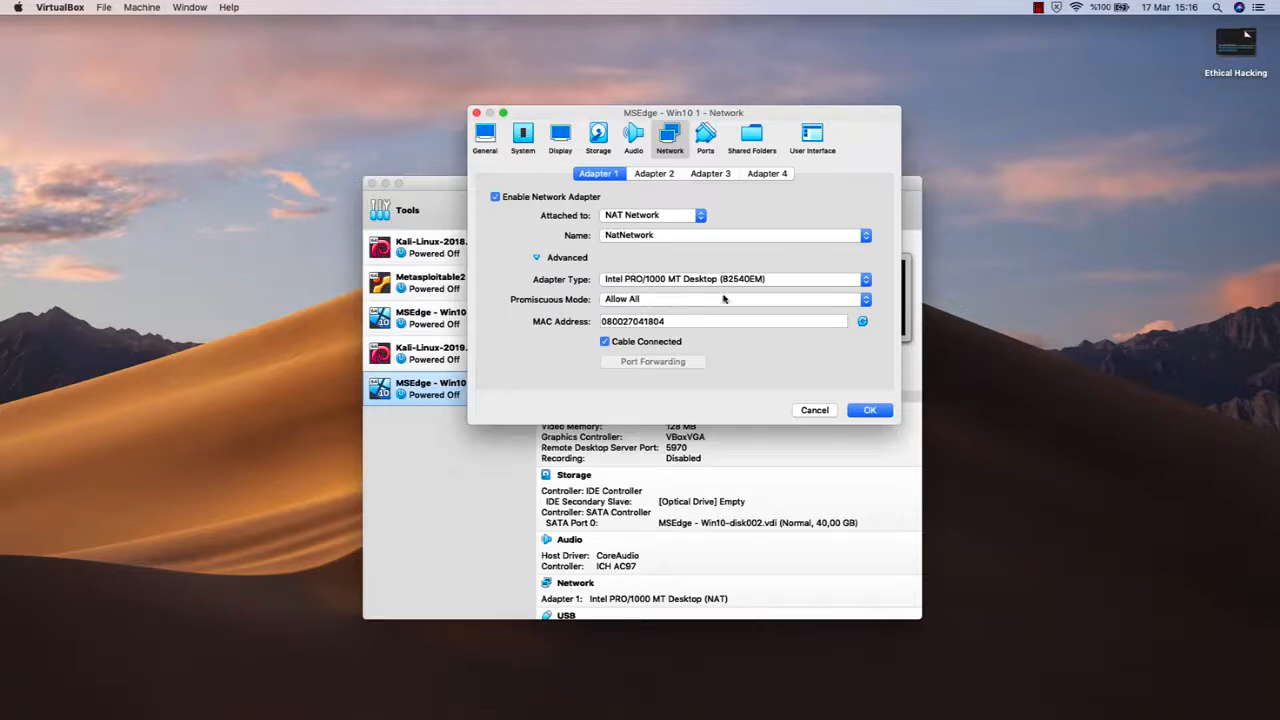
pyautogui.click(874, 411)
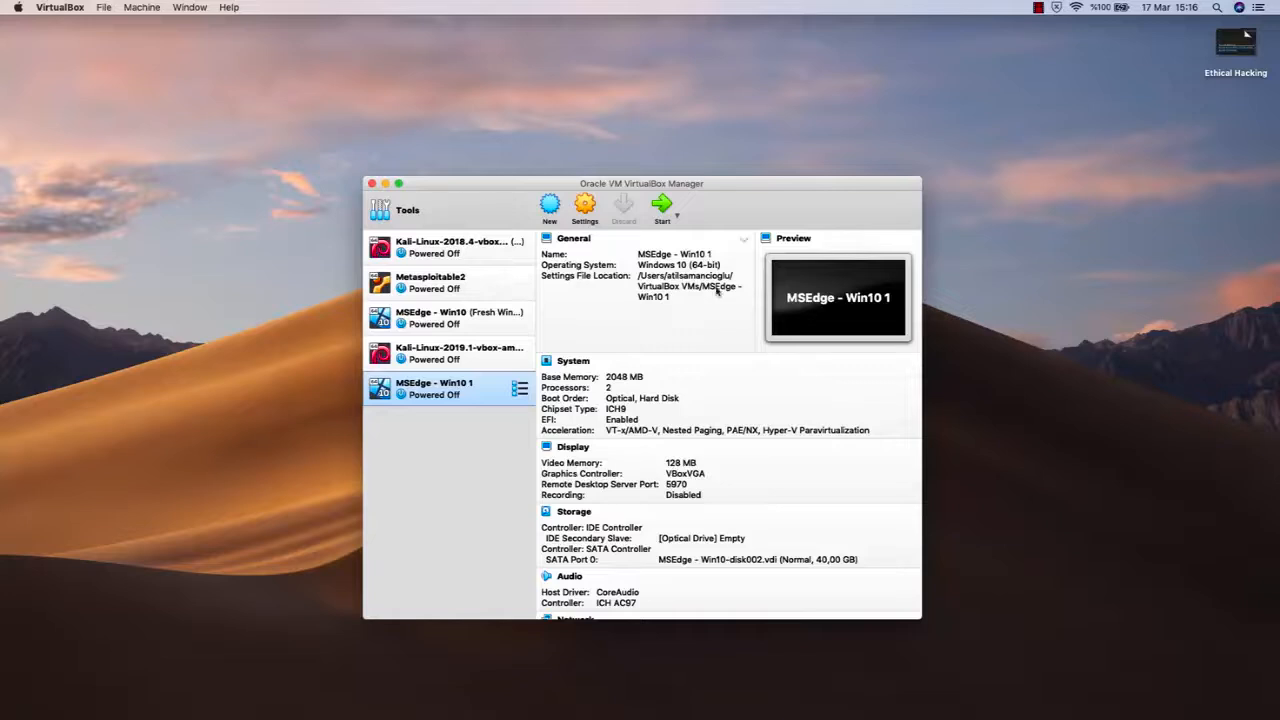
# - Set the promiscuous mode of Adapter 1 to Allow All for the Kali-Linux-2019.1-vbox-amd64 machine and save its settings
pyautogui.click(460, 357)
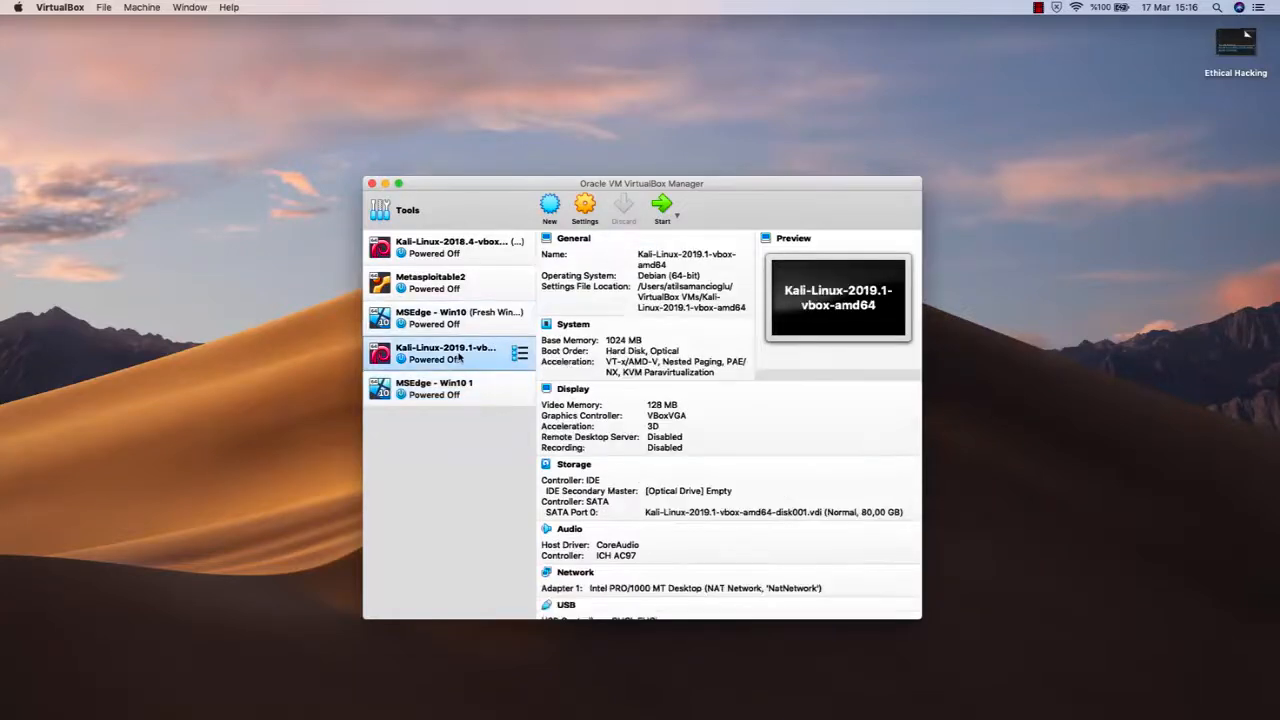
pyautogui.click(585, 207)
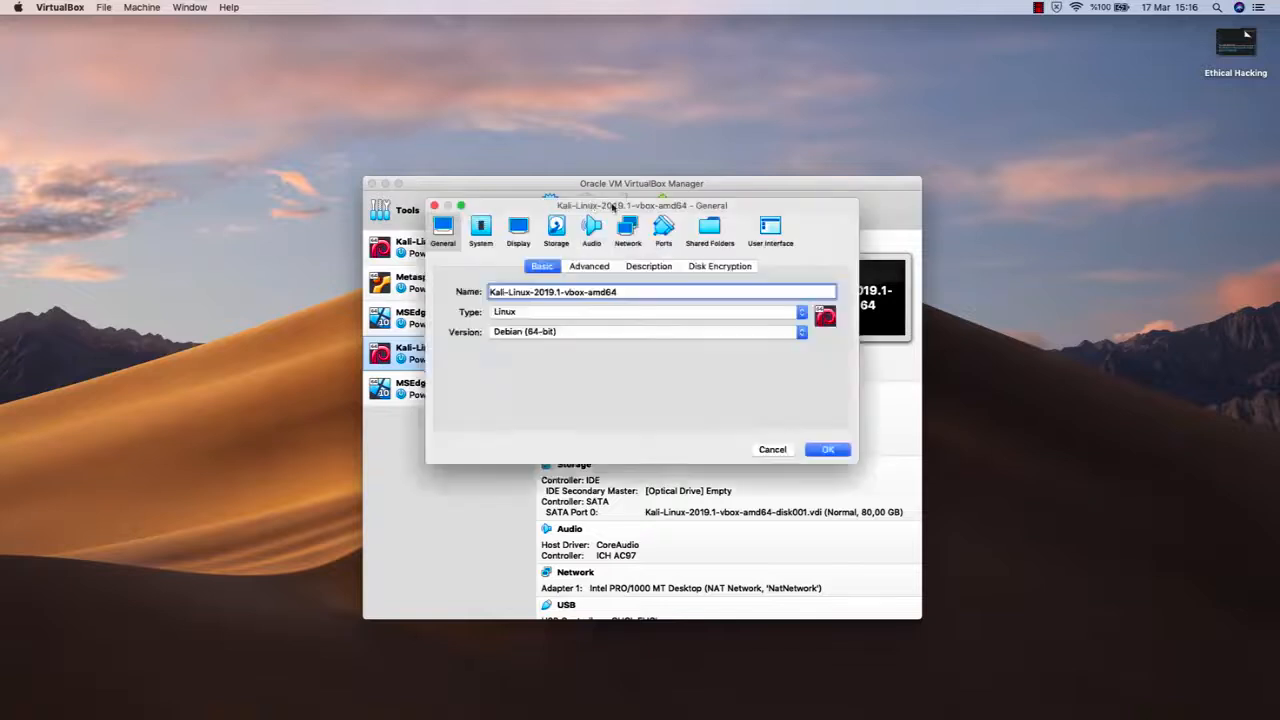
pyautogui.click(628, 228)
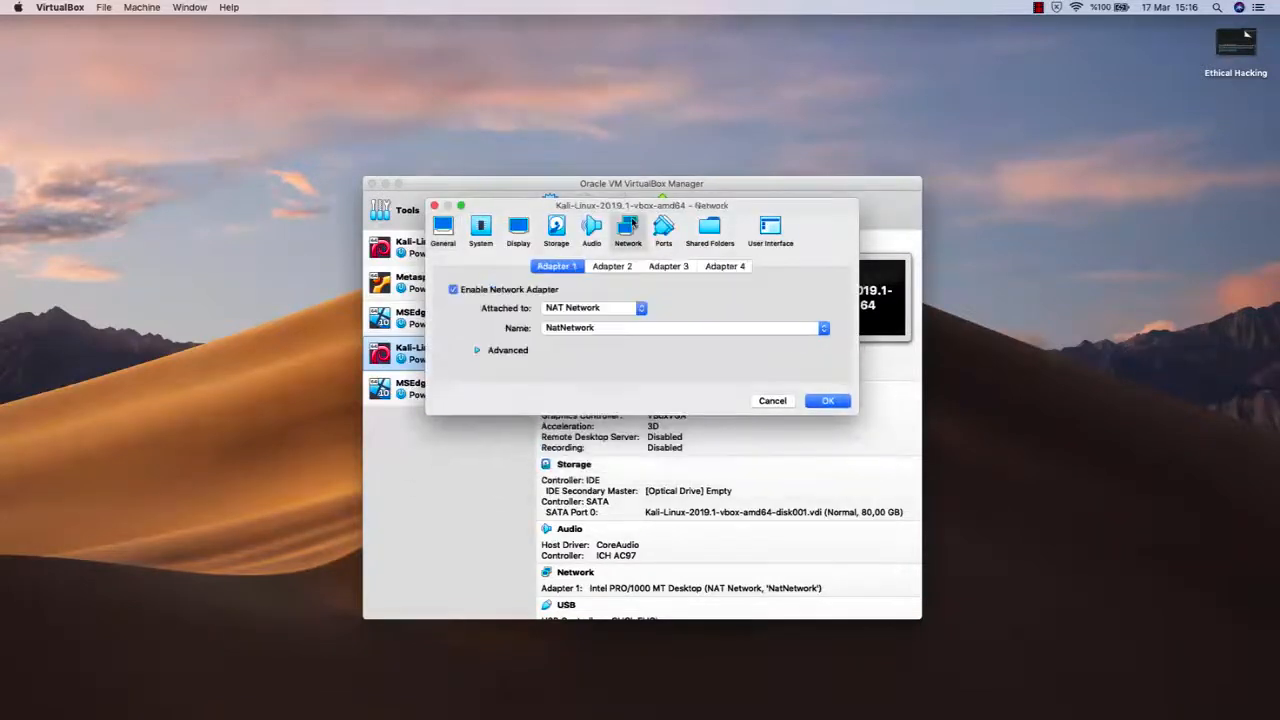
pyautogui.click(510, 350)
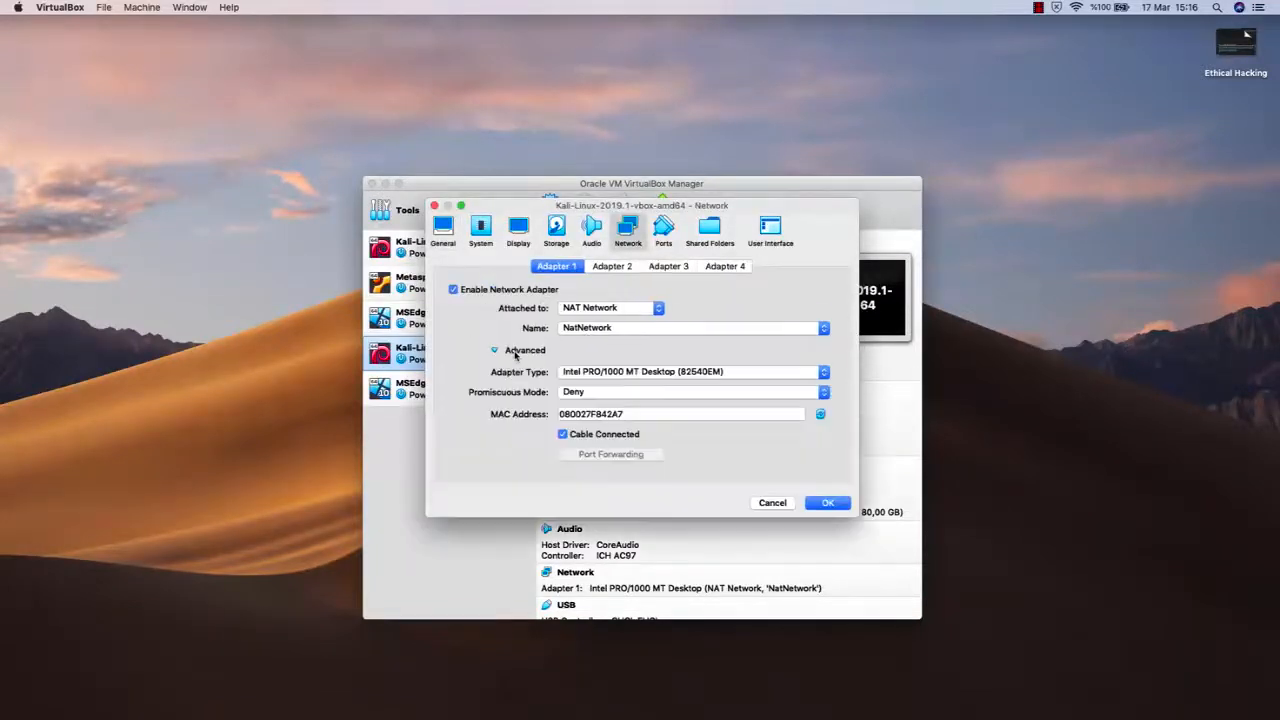
pyautogui.click(589, 397)
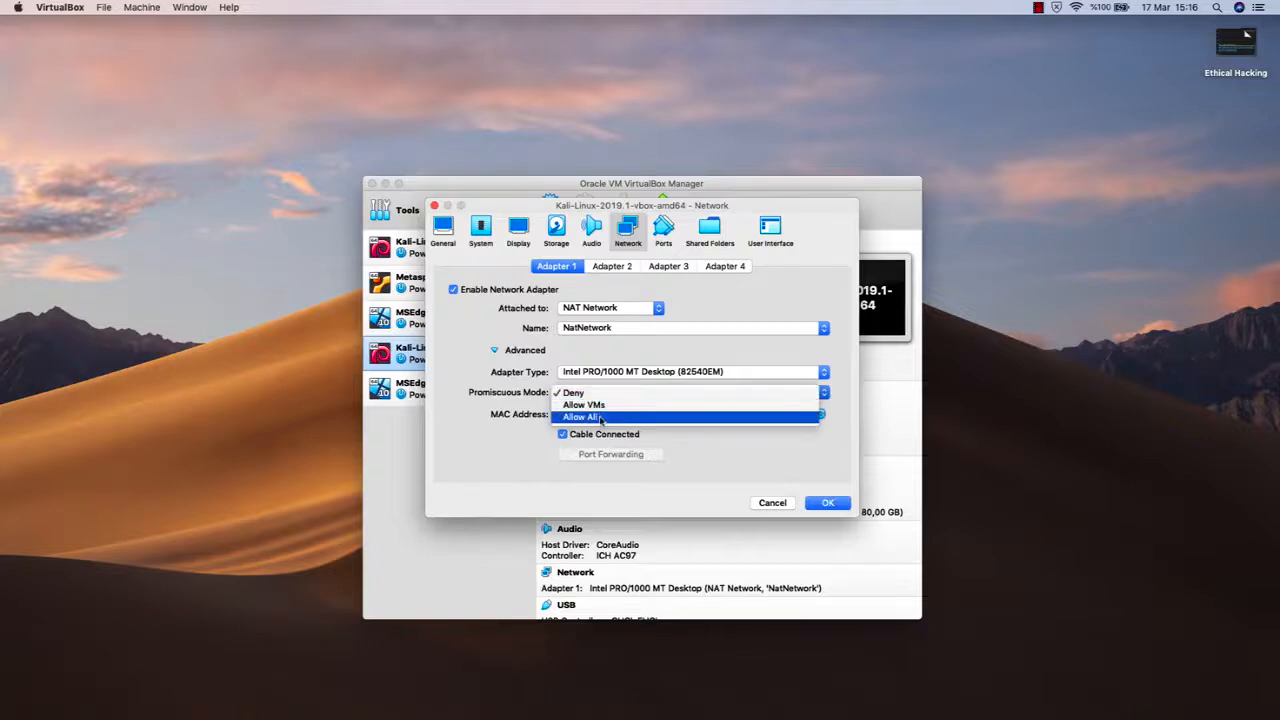
pyautogui.click(601, 419)
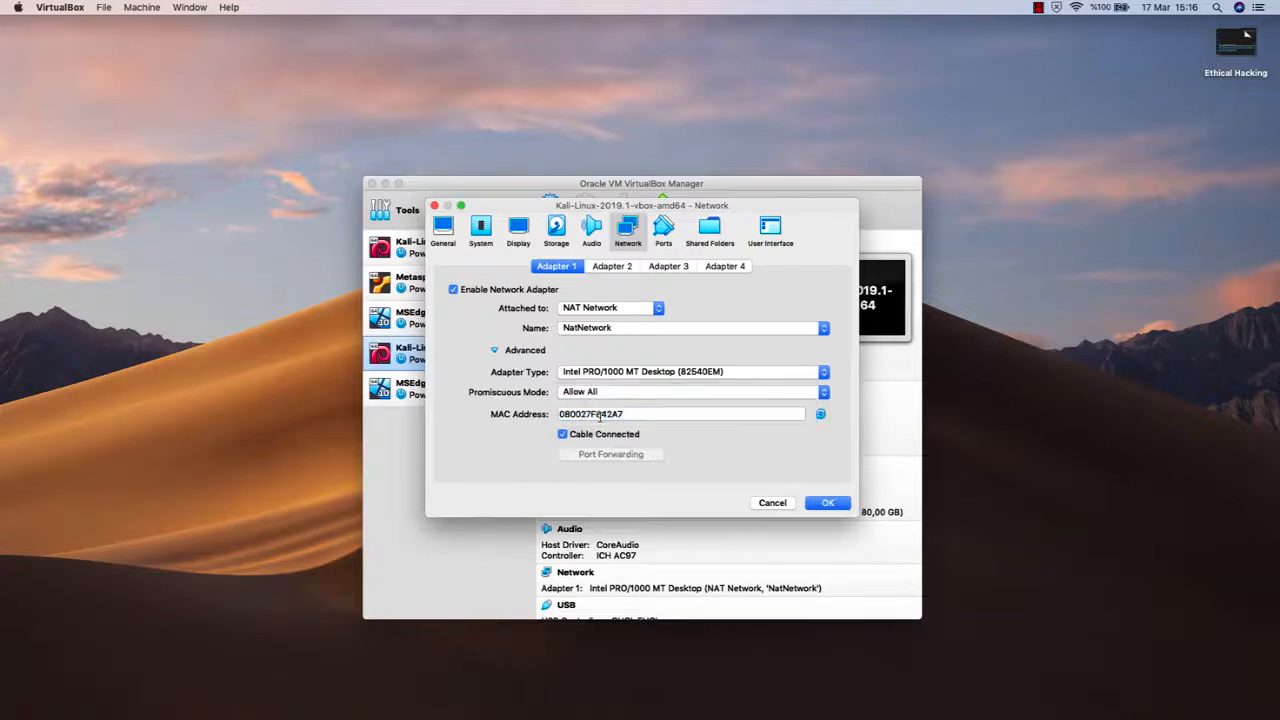
pyautogui.click(833, 503)
# - Start the MSEdge - Win10 1 machine and dismiss the auto capture keyboard notice
pyautogui.click(455, 392)
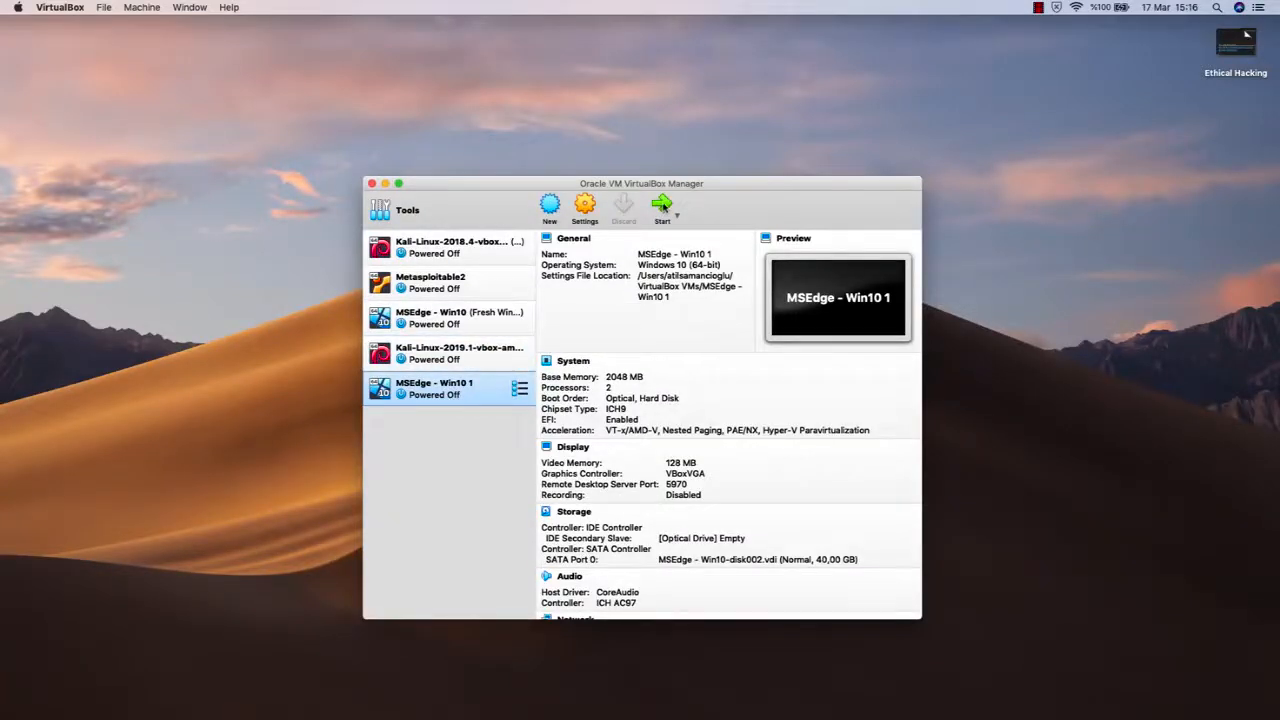
pyautogui.click(662, 206)
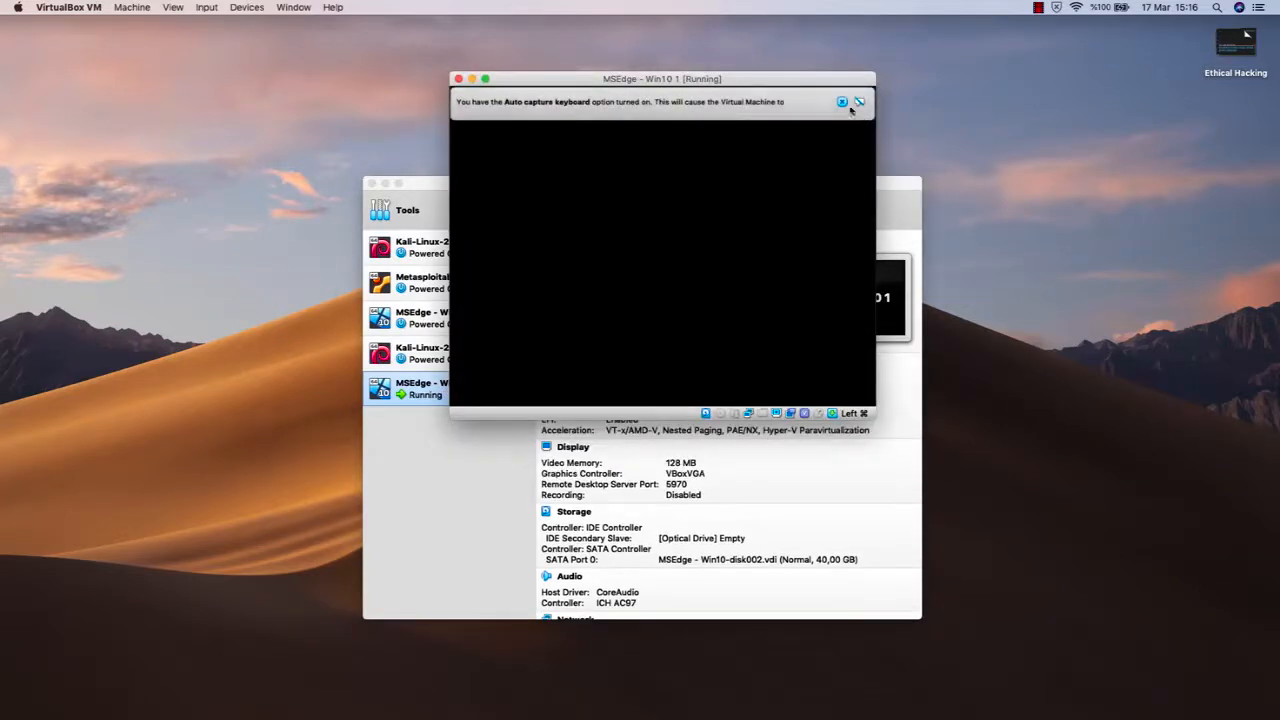
pyautogui.click(843, 102)
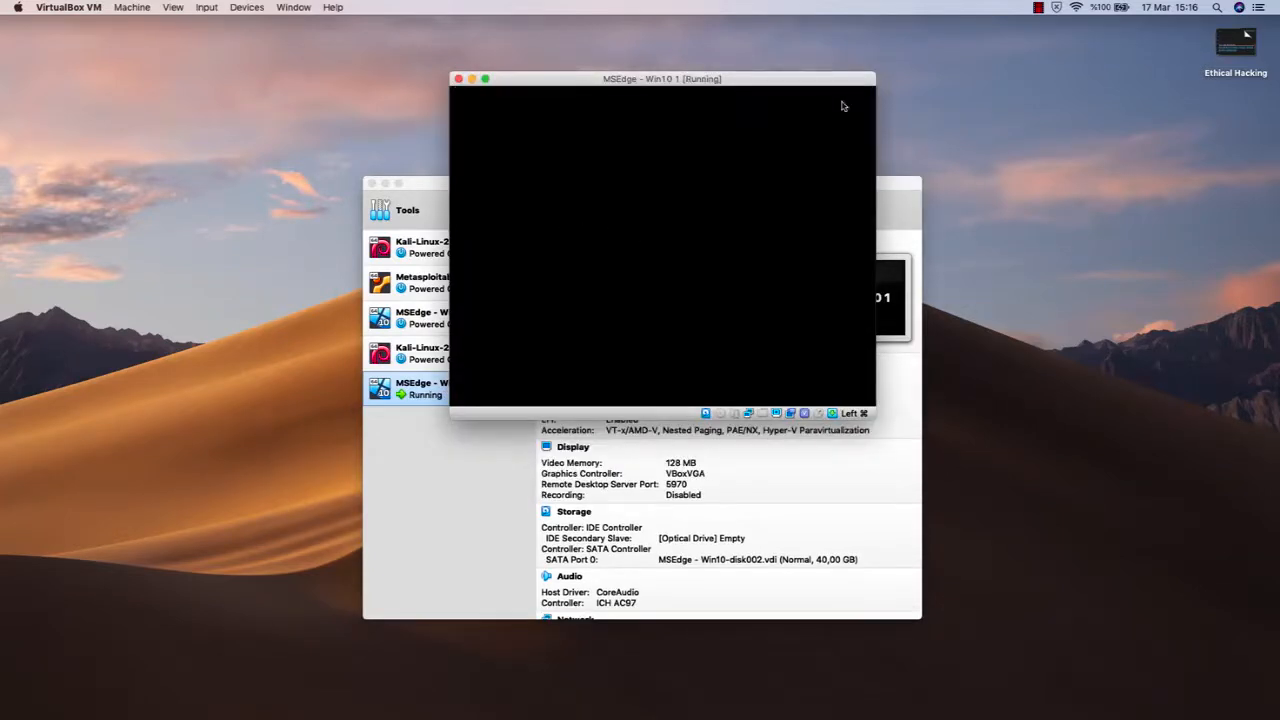
# - Minimize the VirtualBox Manager window and reposition the running machine's window near the middle of the desktop
pyautogui.click(895, 188)
pyautogui.doubleClick(891, 183)
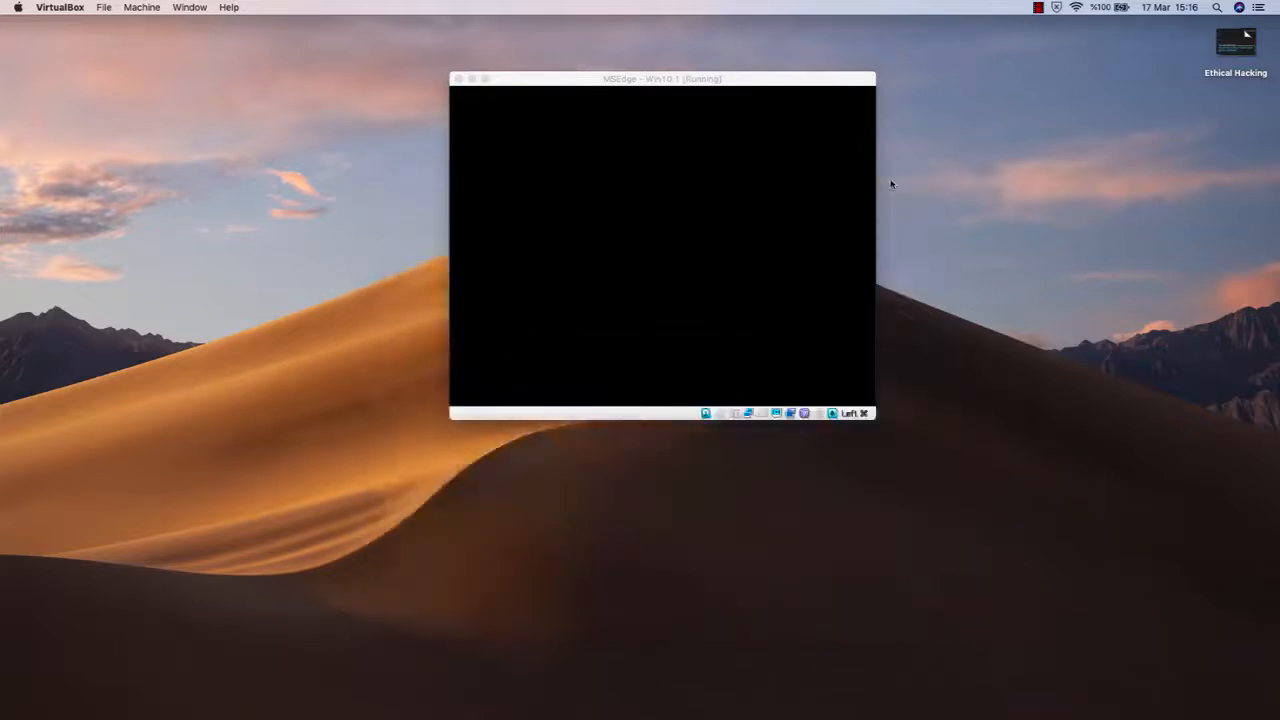
pyautogui.moveTo(796, 79); pyautogui.dragTo(790, 208)
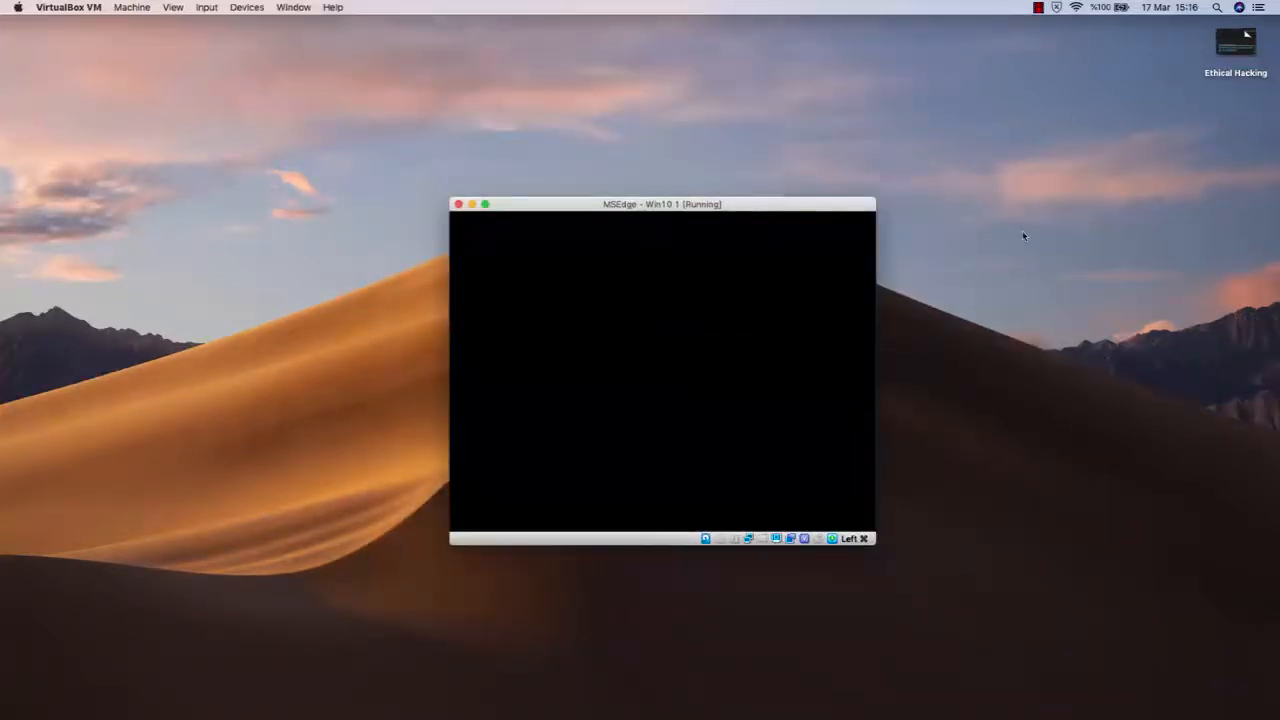
pyautogui.click(1105, 300)
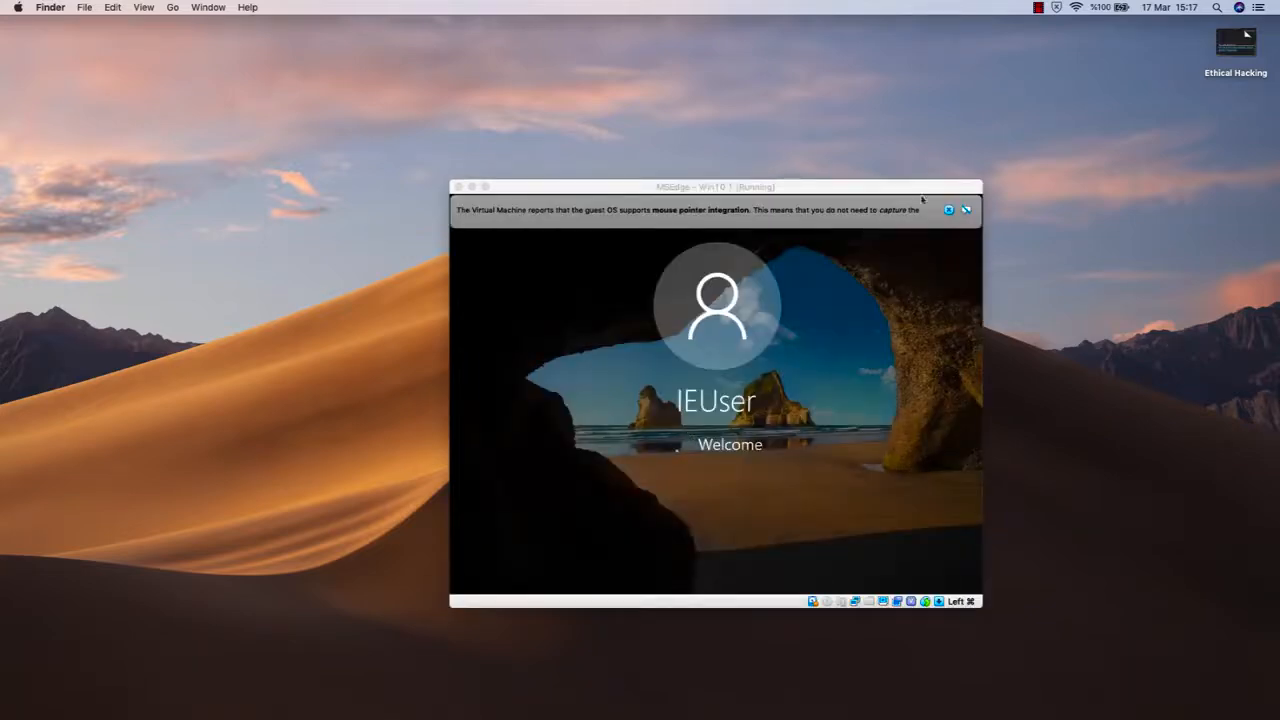
pyautogui.moveTo(911, 189); pyautogui.dragTo(839, 136)
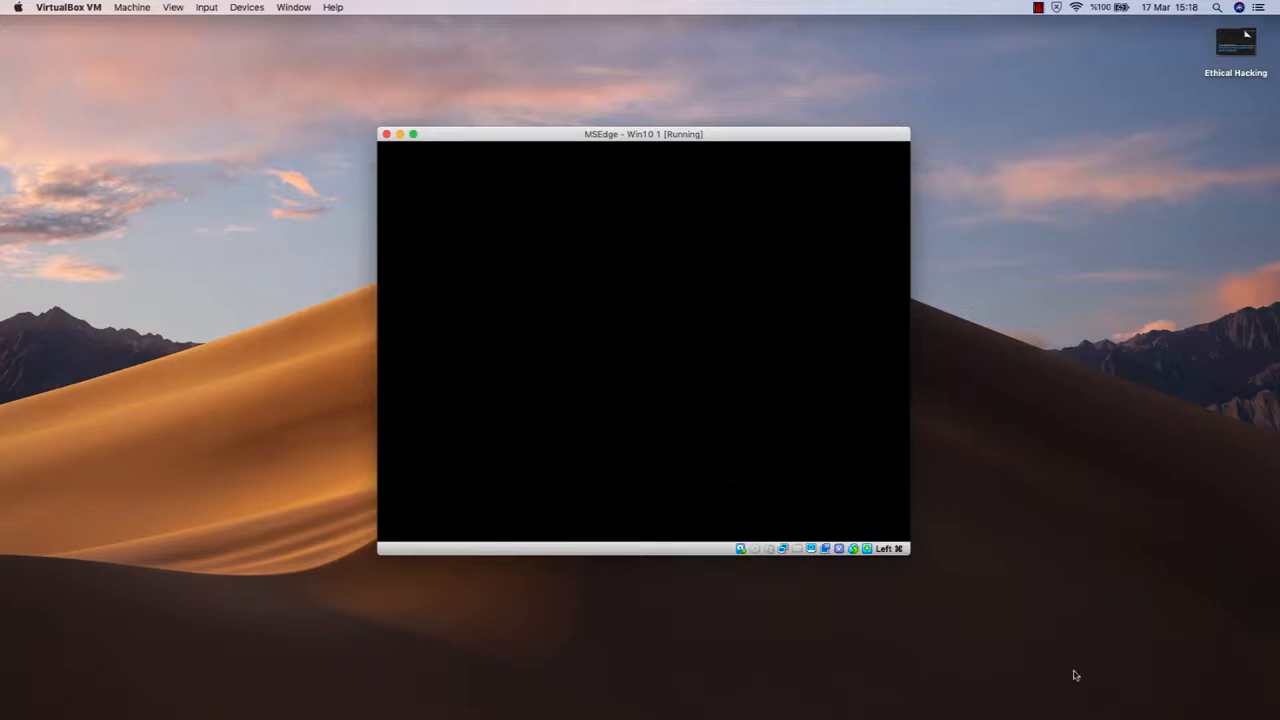
# - Switch to Safari and reopen the Microsoft Edge virtual machines download page from the browsing history
pyautogui.moveTo(1100, 716)
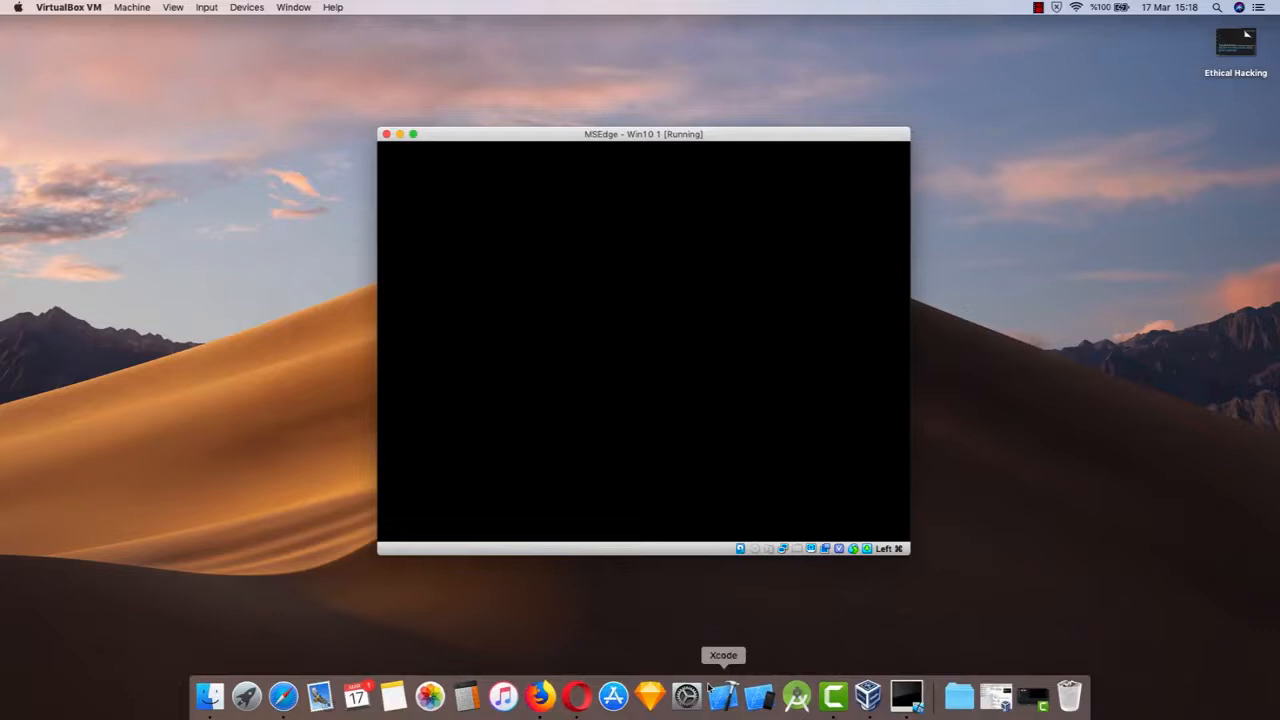
pyautogui.click(283, 695)
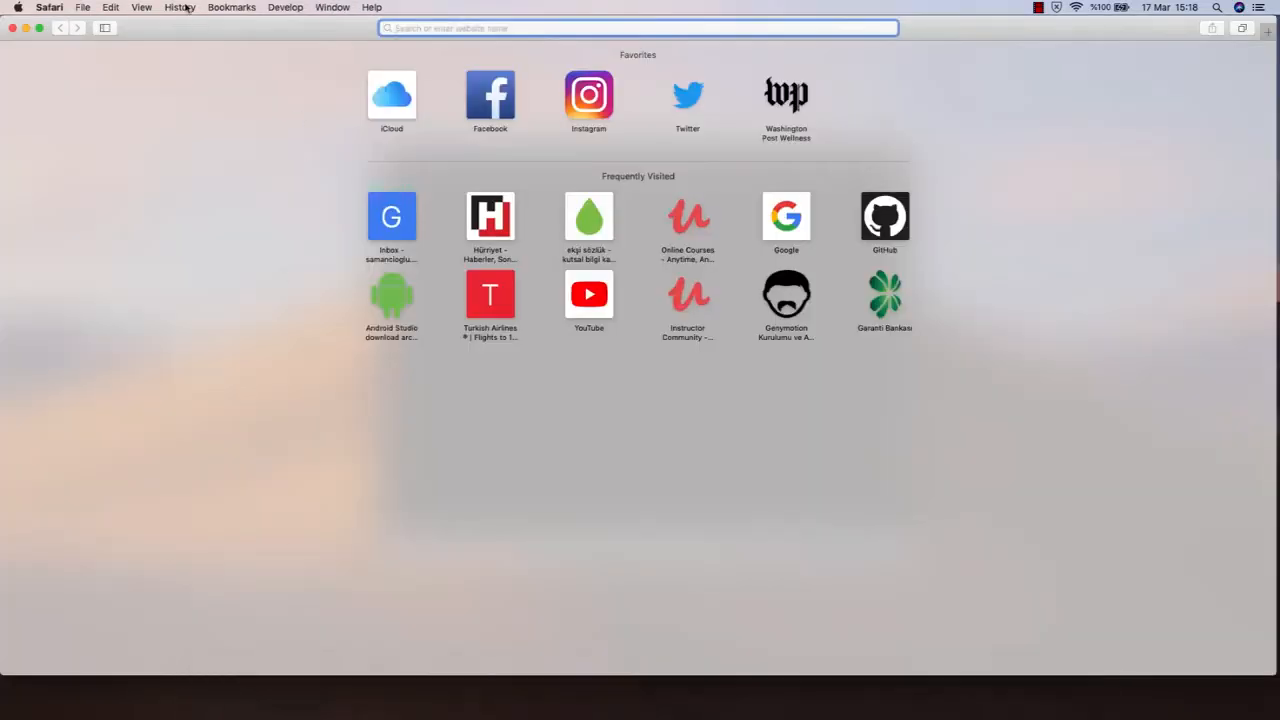
pyautogui.click(184, 8)
pyautogui.click(245, 150)
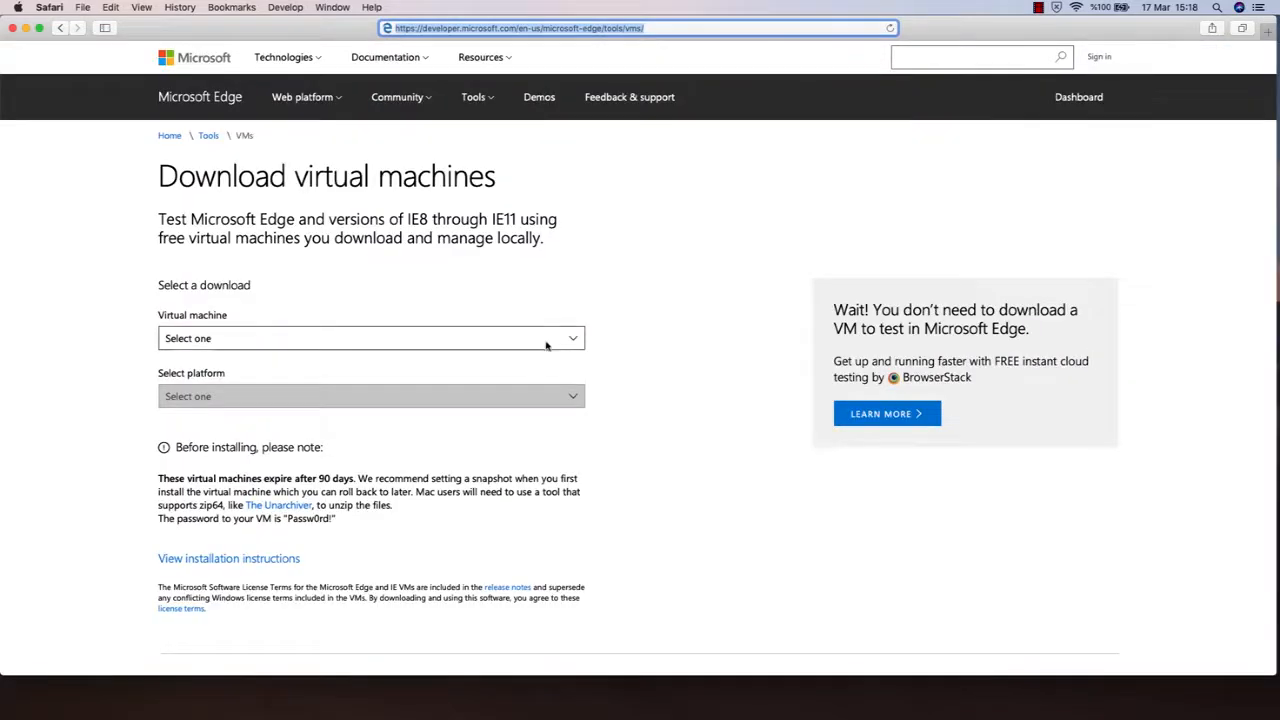
# - Examine the pre-installation note on the download page for the virtual machine's login password
pyautogui.scroll(-3, 504, 305)
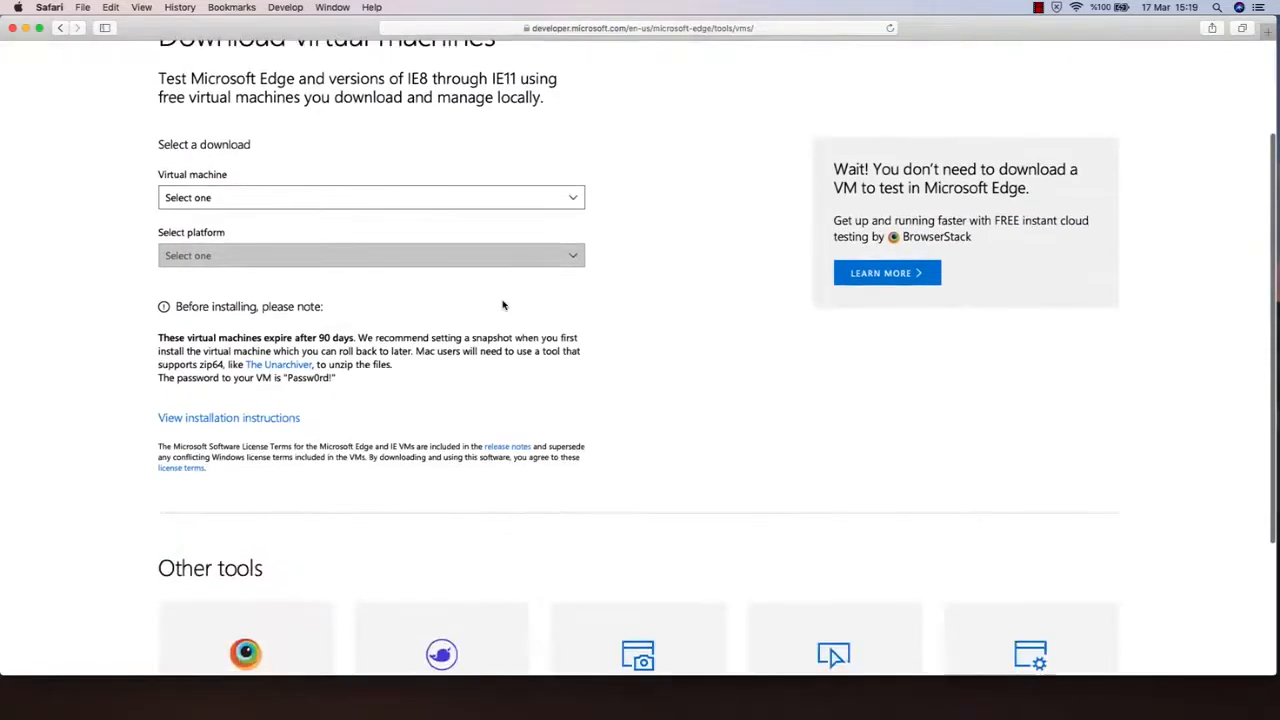
pyautogui.scroll(3, 358, 364)
pyautogui.scroll(5, 358, 364)
pyautogui.hscroll(-4, 358, 364)
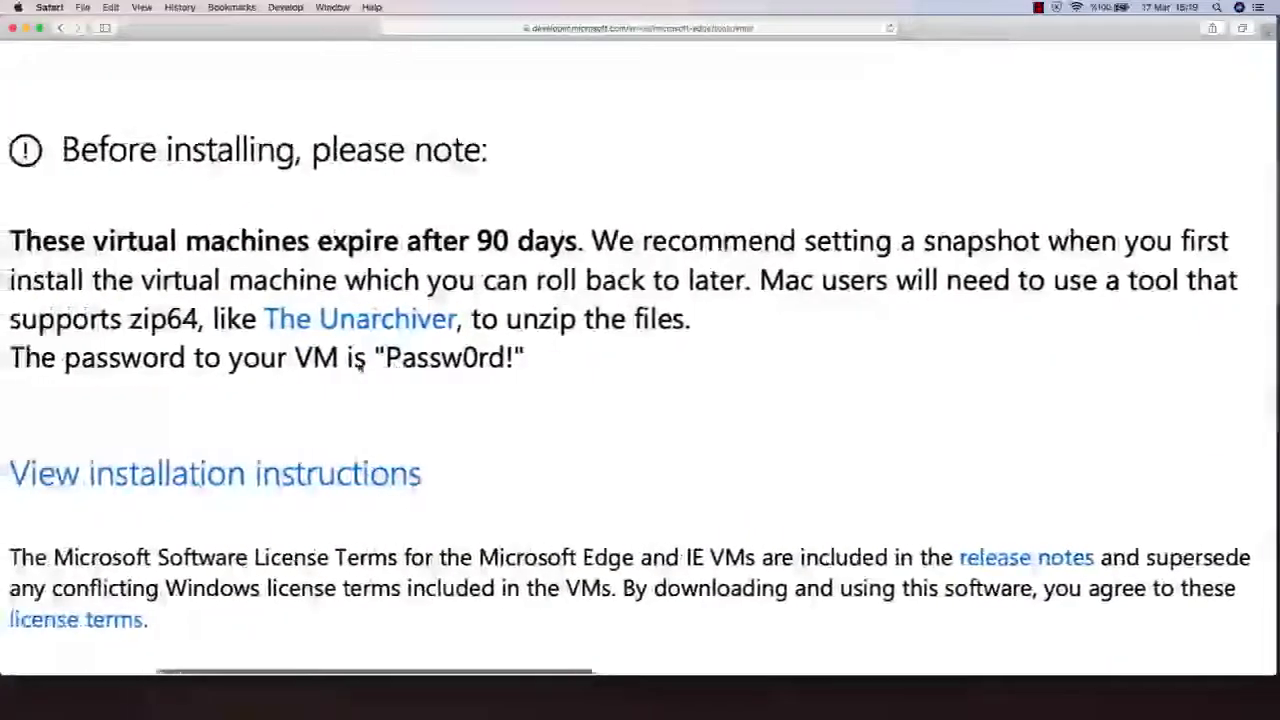
pyautogui.moveTo(448, 360); pyautogui.dragTo(573, 362)
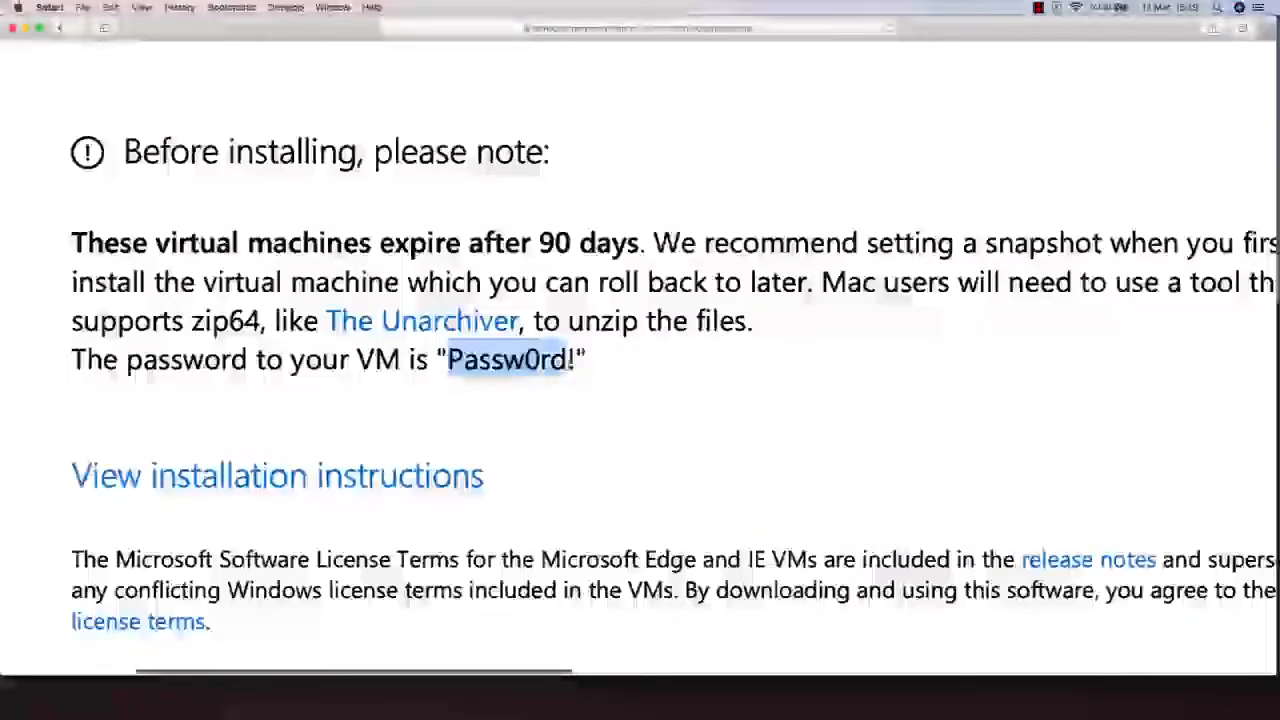
pyautogui.click(495, 367)
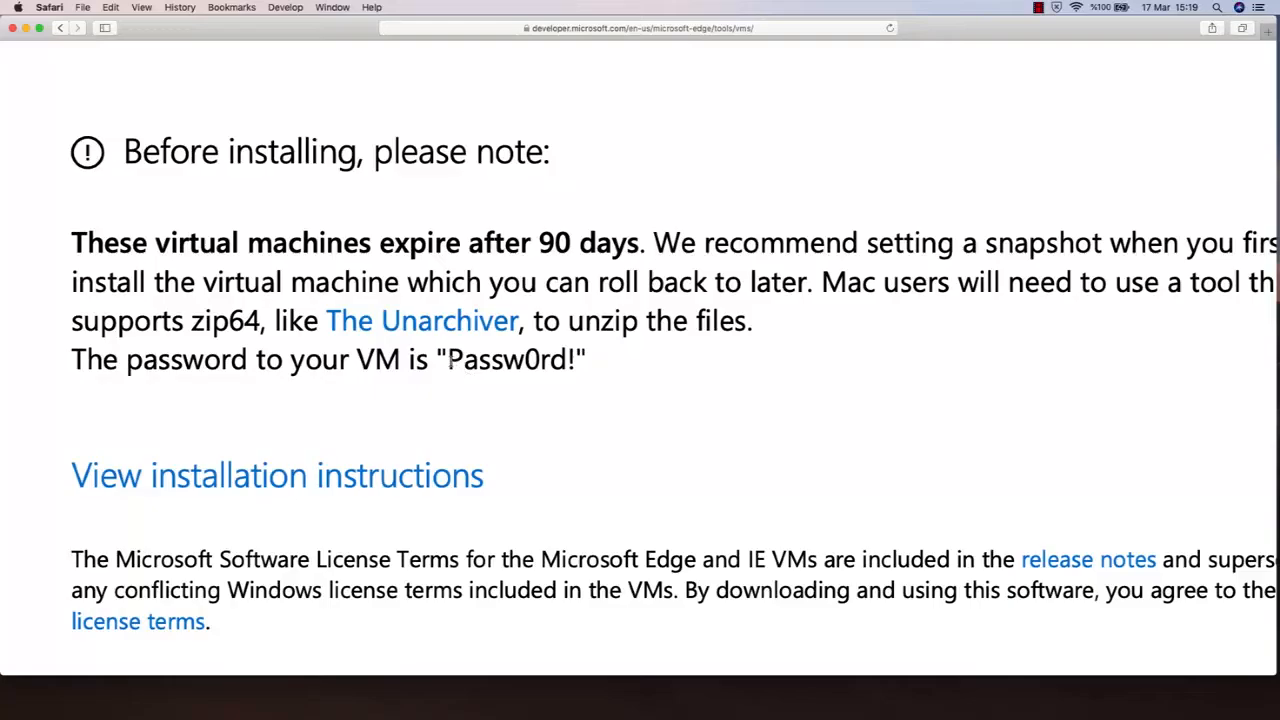
pyautogui.scroll(-5, 606, 471)
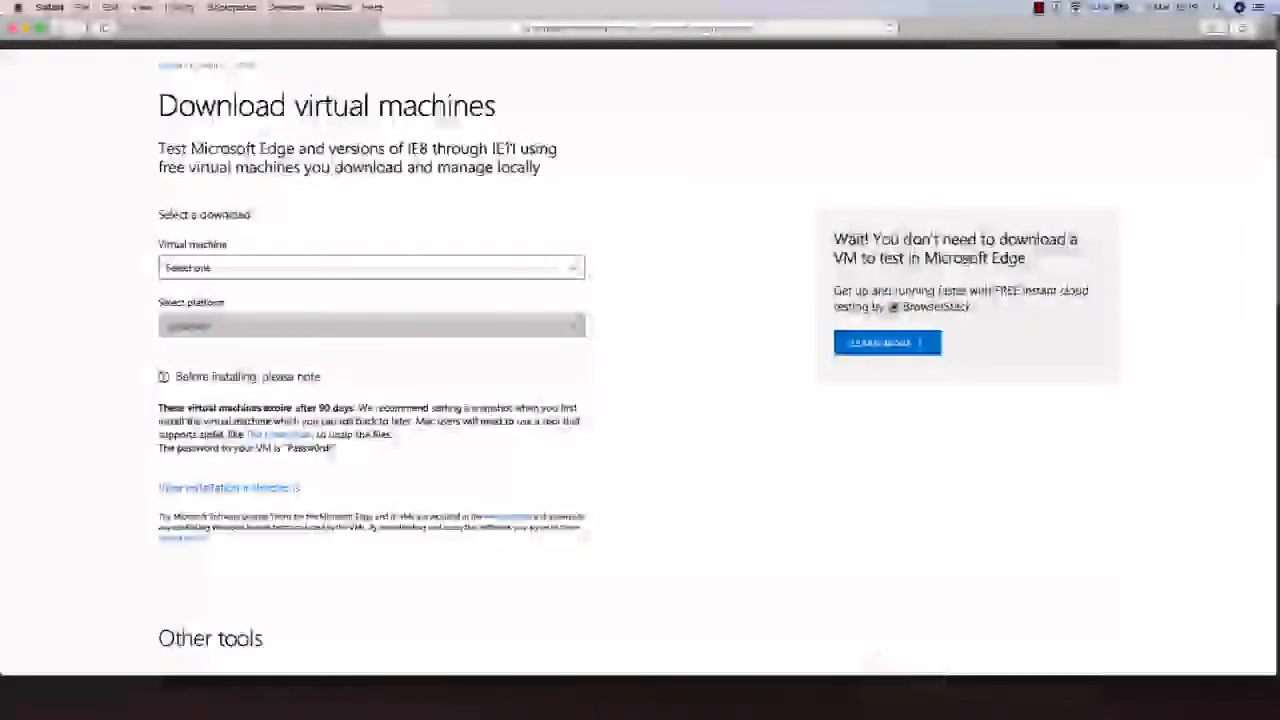
# - Close the Safari download page, return to the running MSEdge - Win10 1 machine and switch it to full screen
pyautogui.click(13, 30)
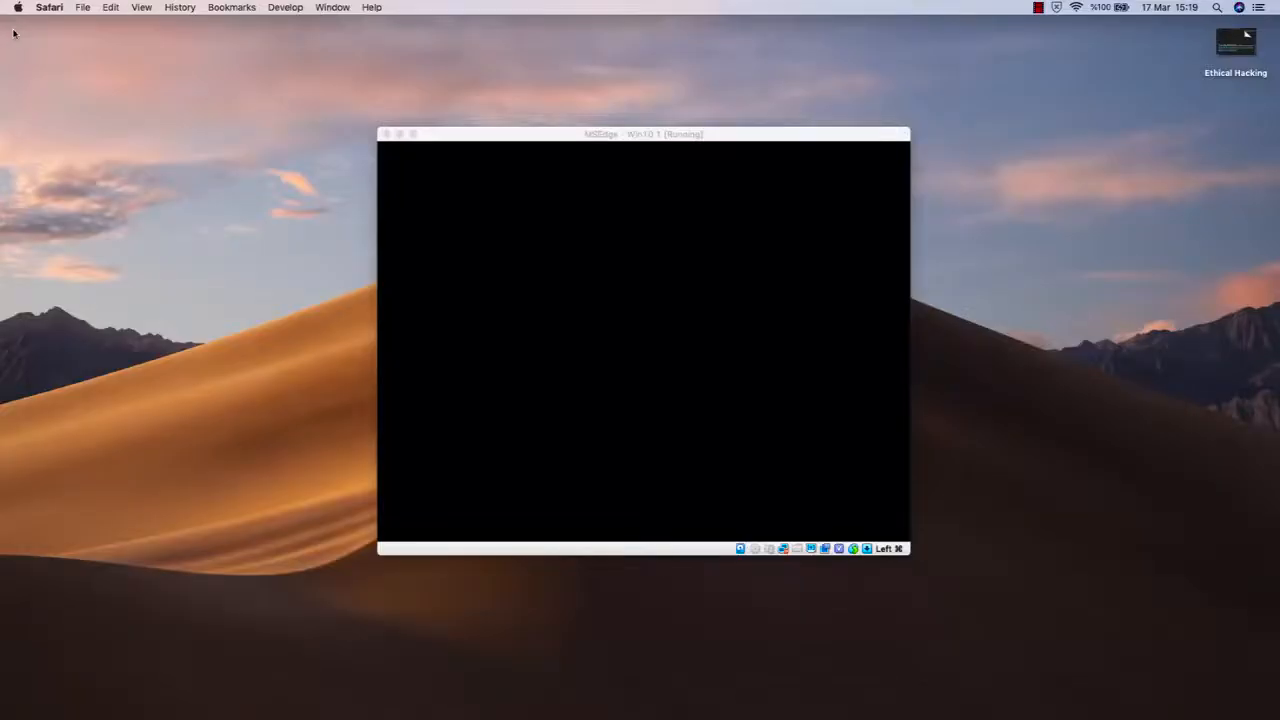
pyautogui.click(519, 128)
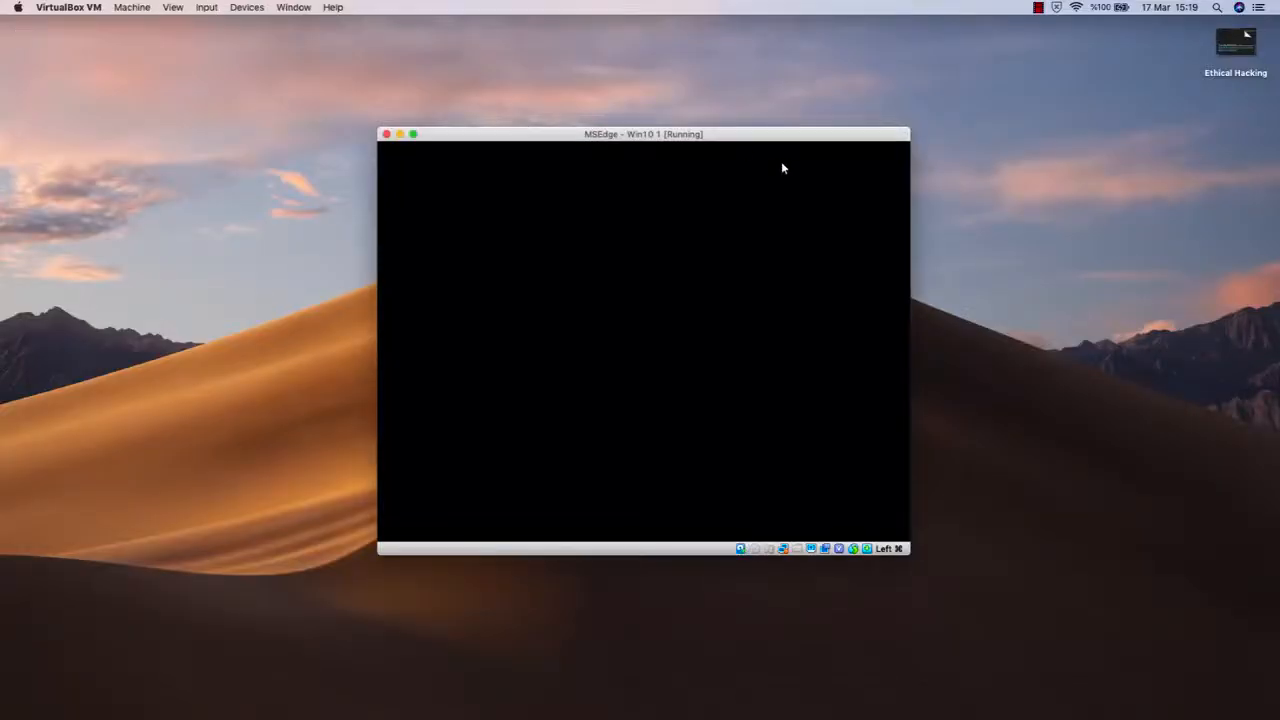
pyautogui.click(1097, 246)
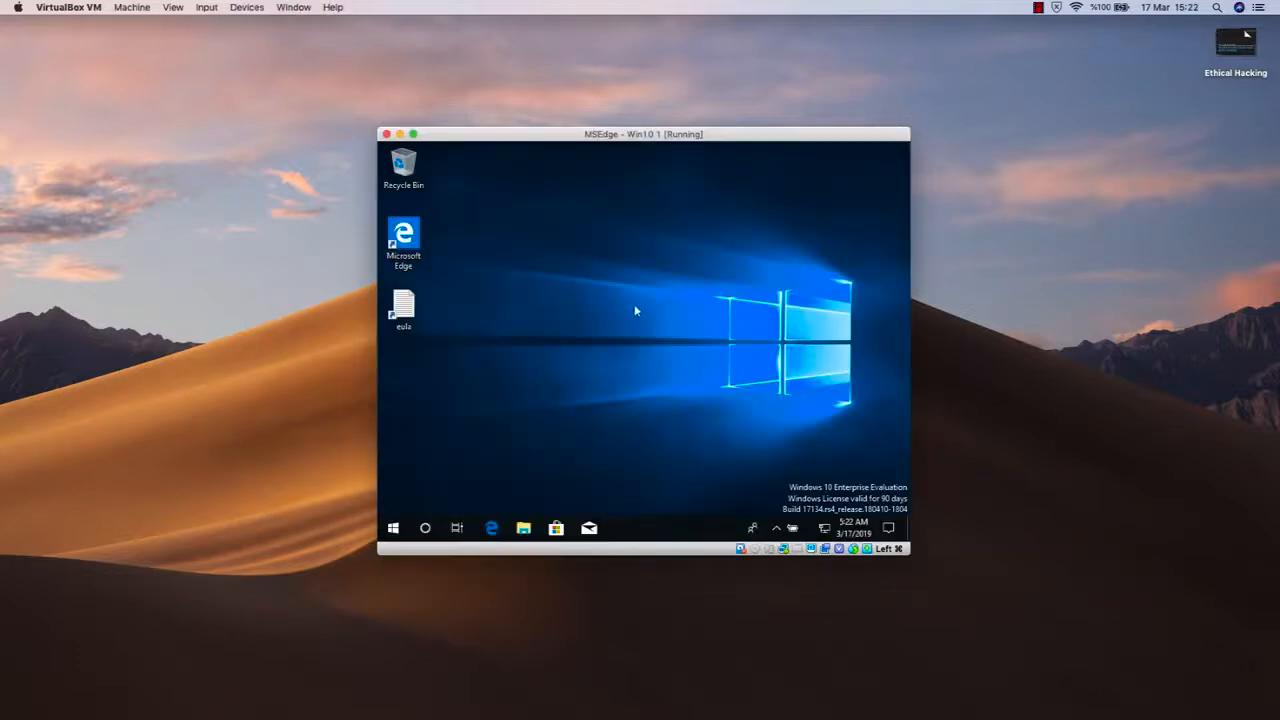
pyautogui.moveTo(565, 137); pyautogui.dragTo(565, 136)
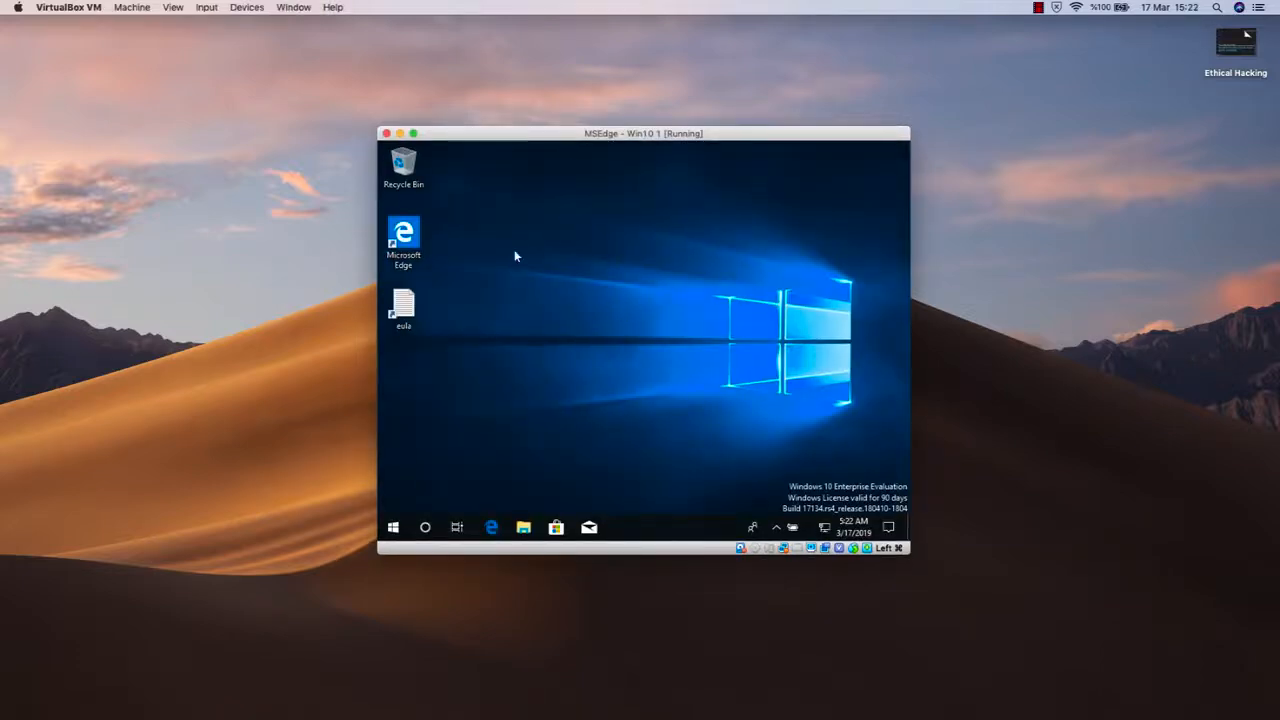
pyautogui.click(414, 134)
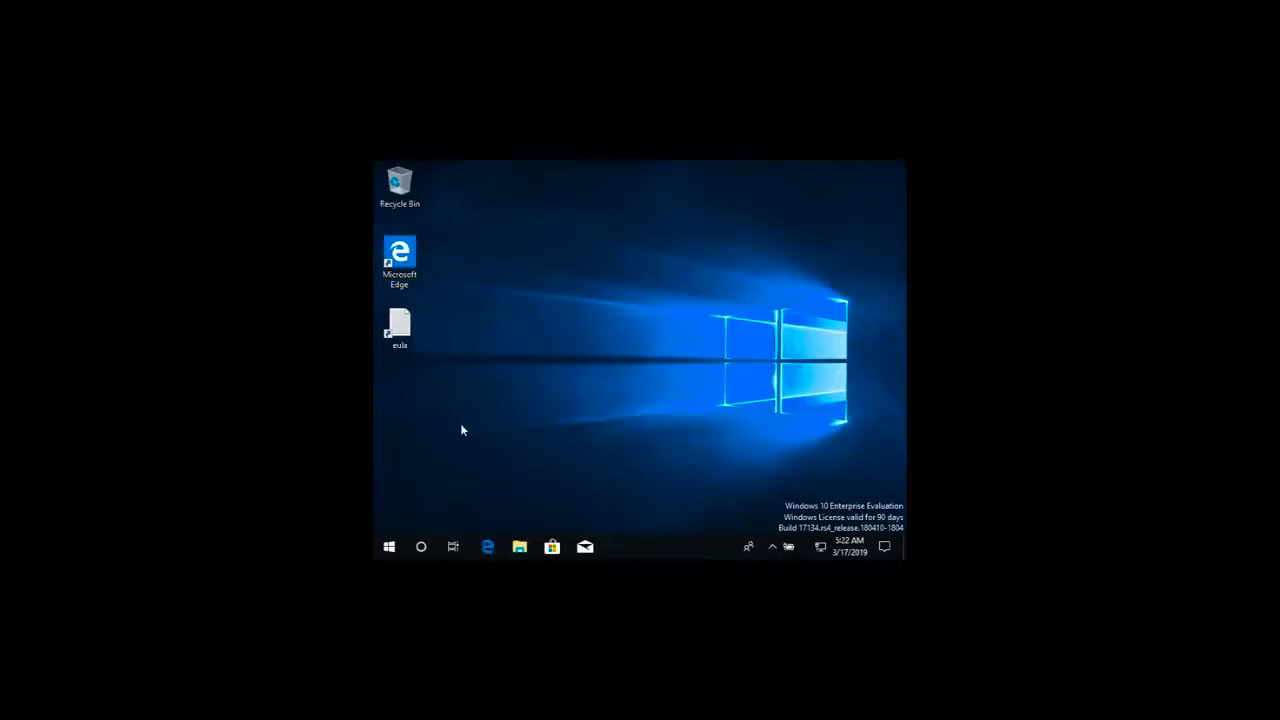
# - Set the Windows display resolution to 1280 × 1024, keep the changes and close the display settings
pyautogui.rightClick(610, 298)
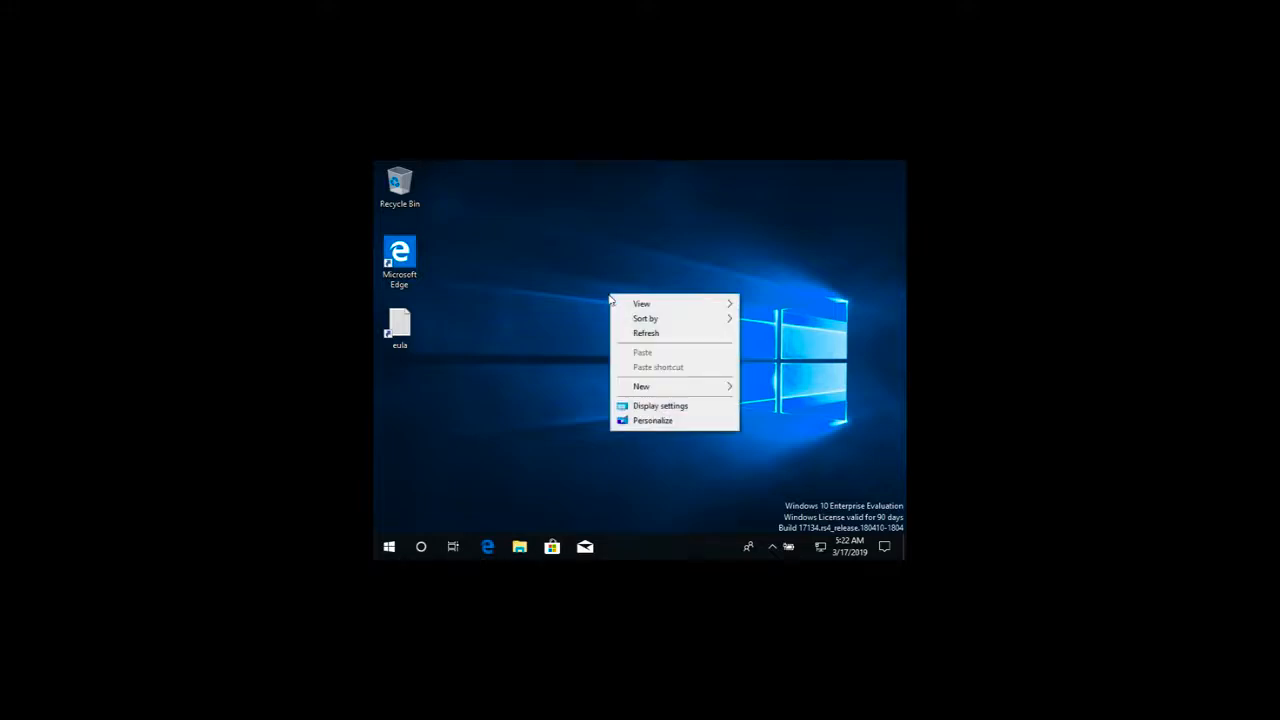
pyautogui.click(663, 406)
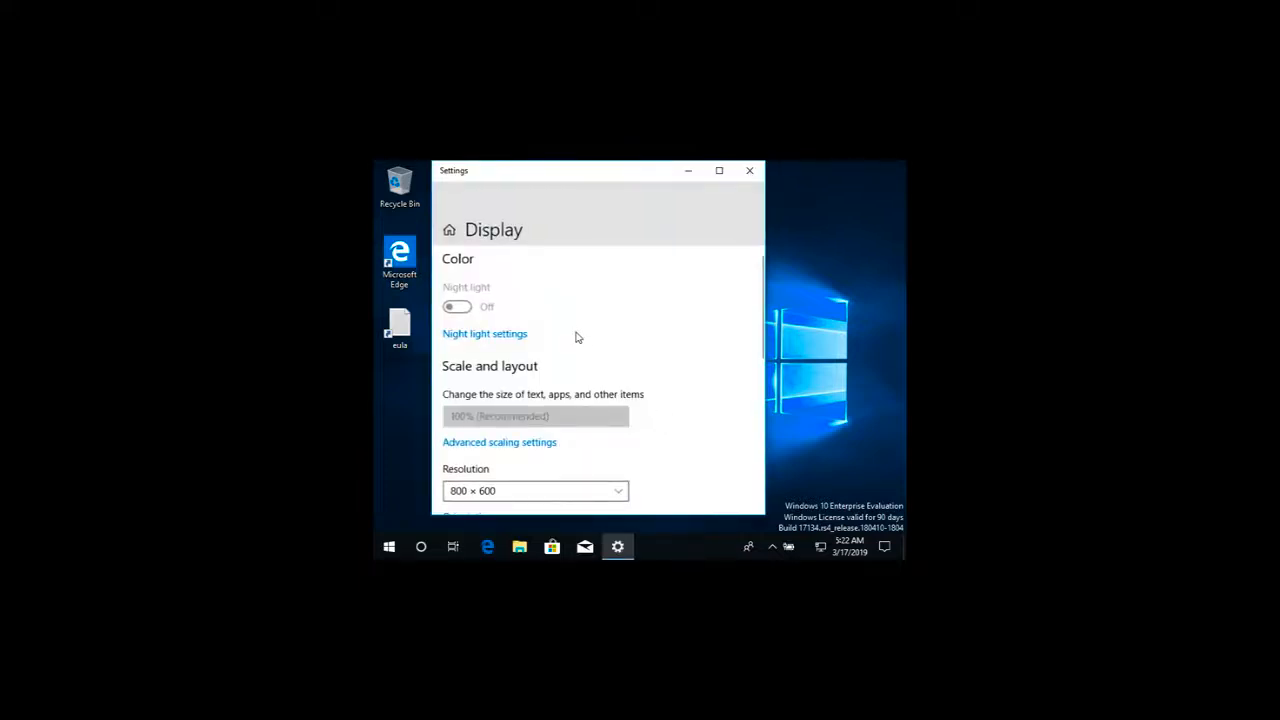
pyautogui.scroll(-2, 576, 337)
pyautogui.click(575, 383)
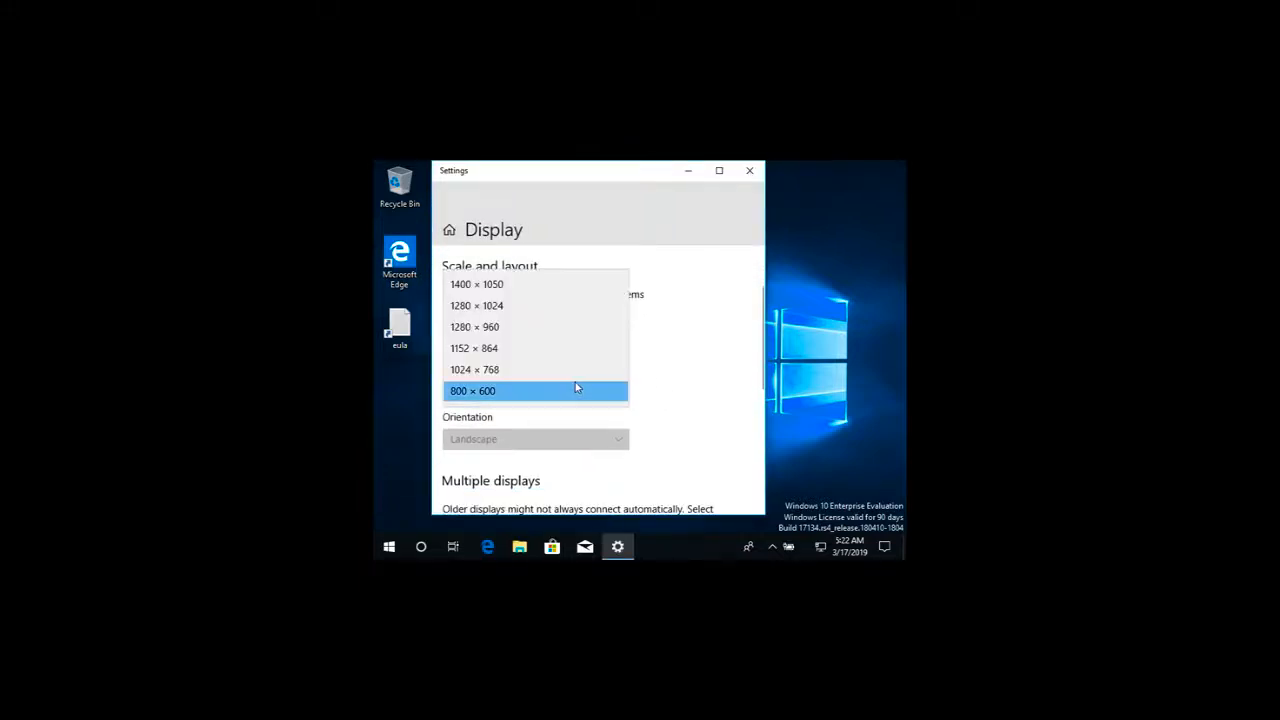
pyautogui.click(575, 306)
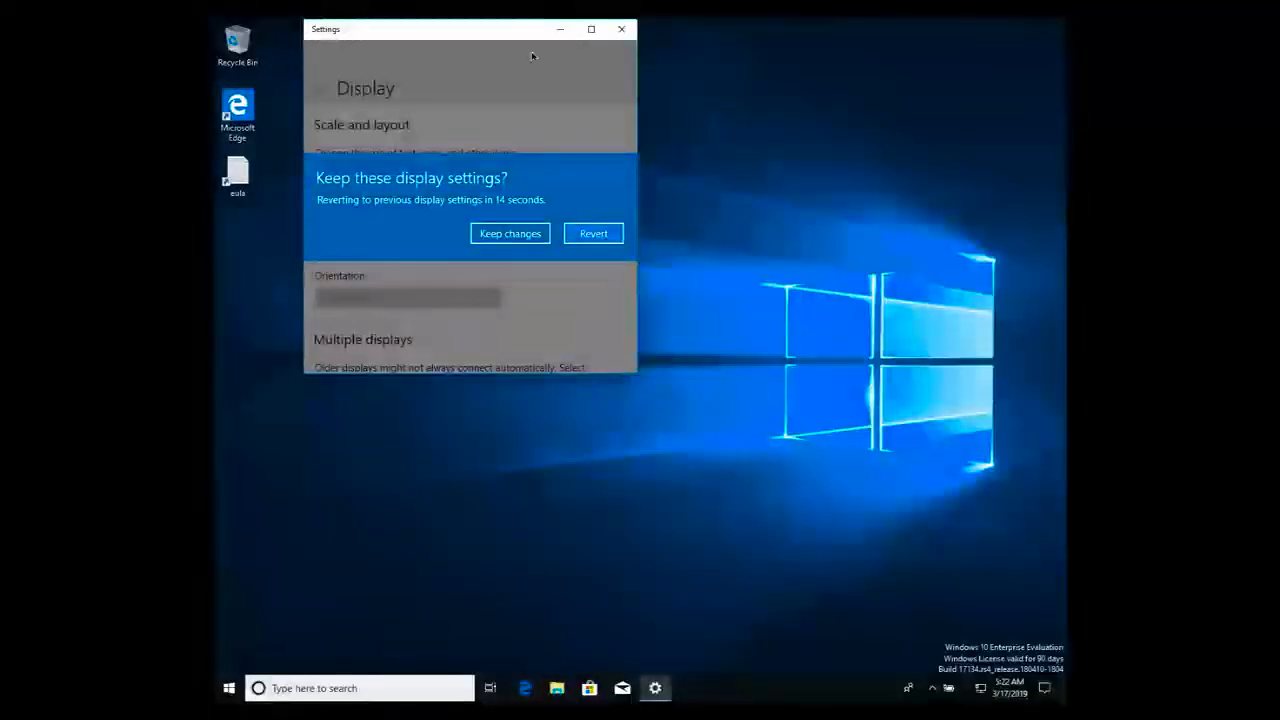
pyautogui.click(533, 234)
pyautogui.click(621, 30)
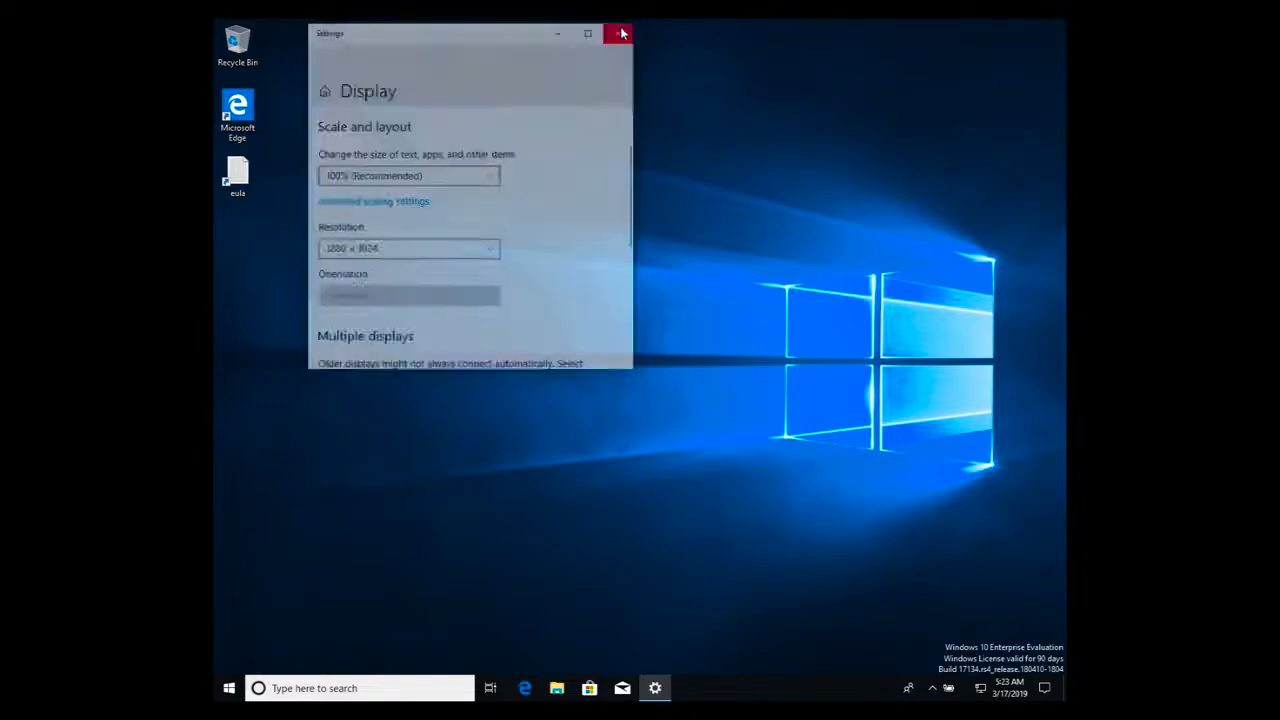
# - Find and open Windows Settings by searching for "sett", then enlarge its window and place it near the middle of the desktop
pyautogui.moveTo(595, 3)
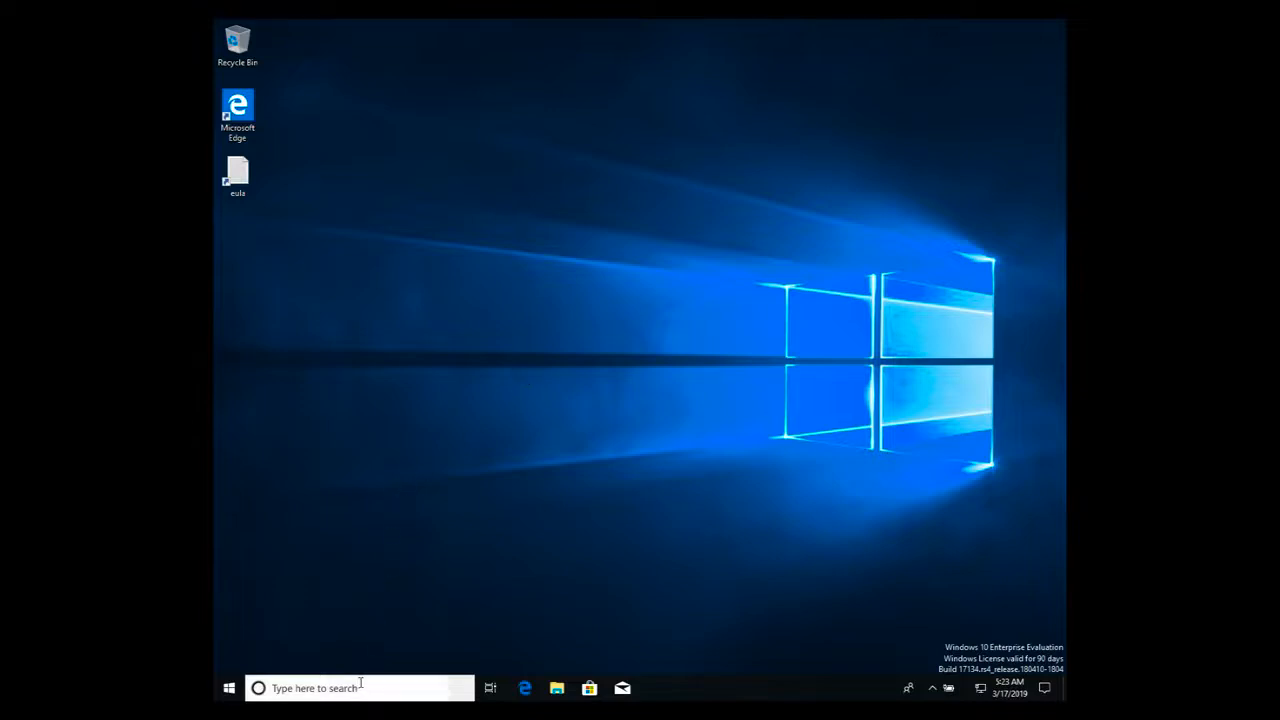
pyautogui.click(229, 689)
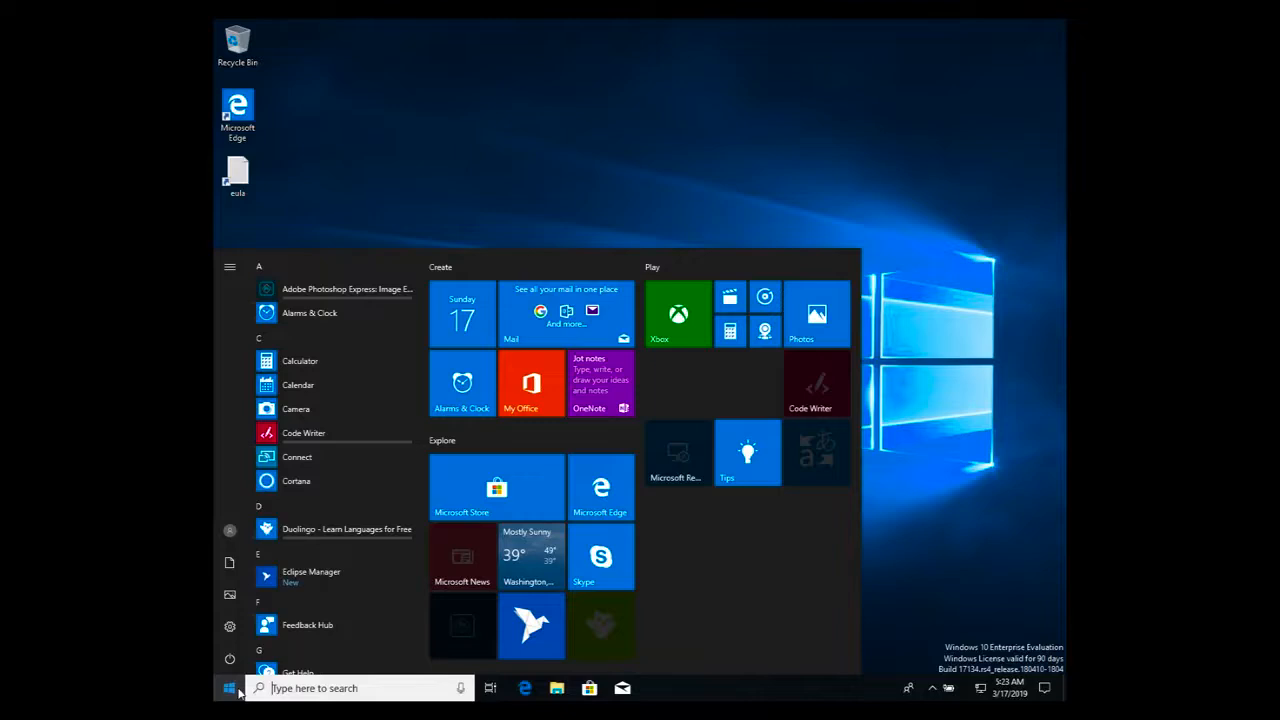
pyautogui.write('sett')
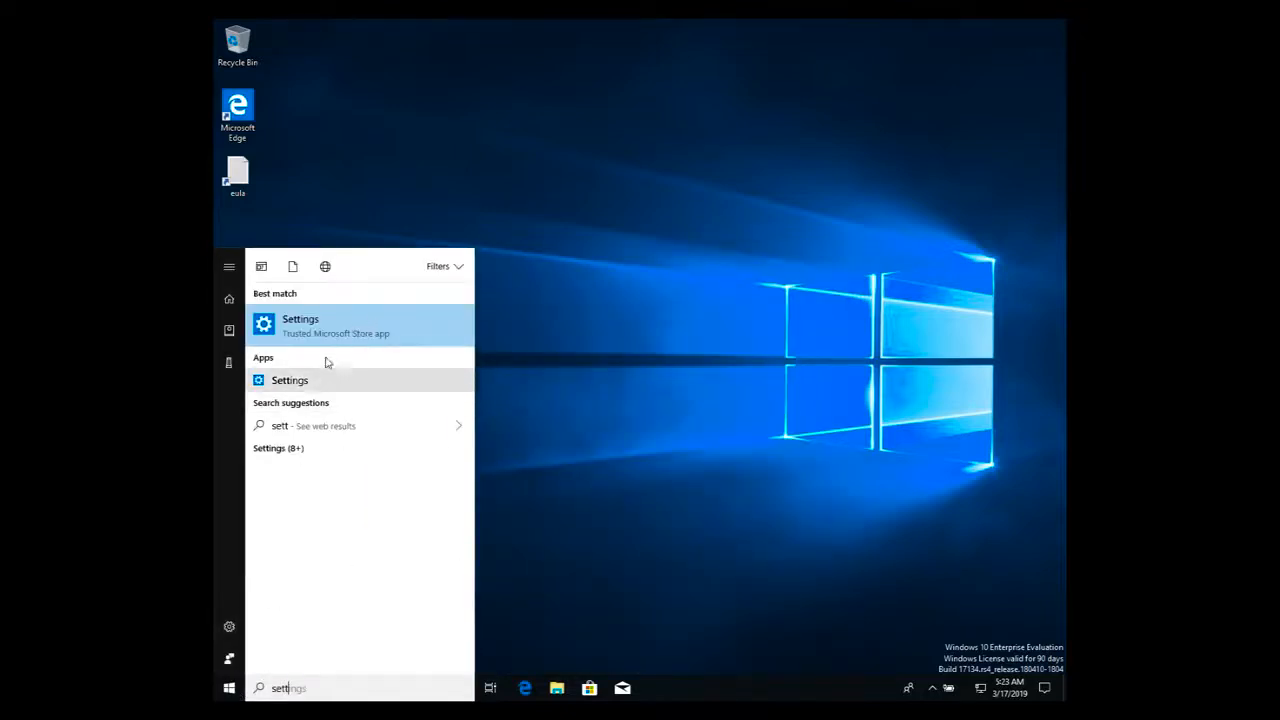
pyautogui.click(347, 333)
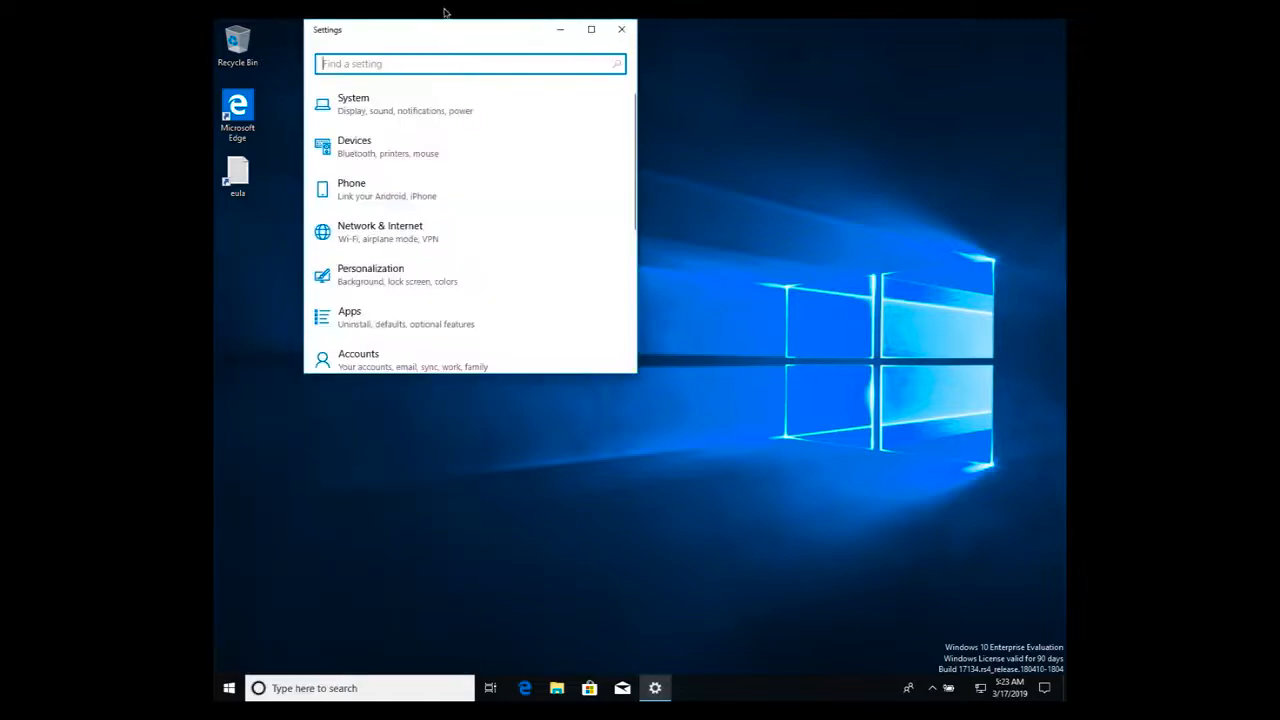
pyautogui.moveTo(437, 34); pyautogui.dragTo(624, 134)
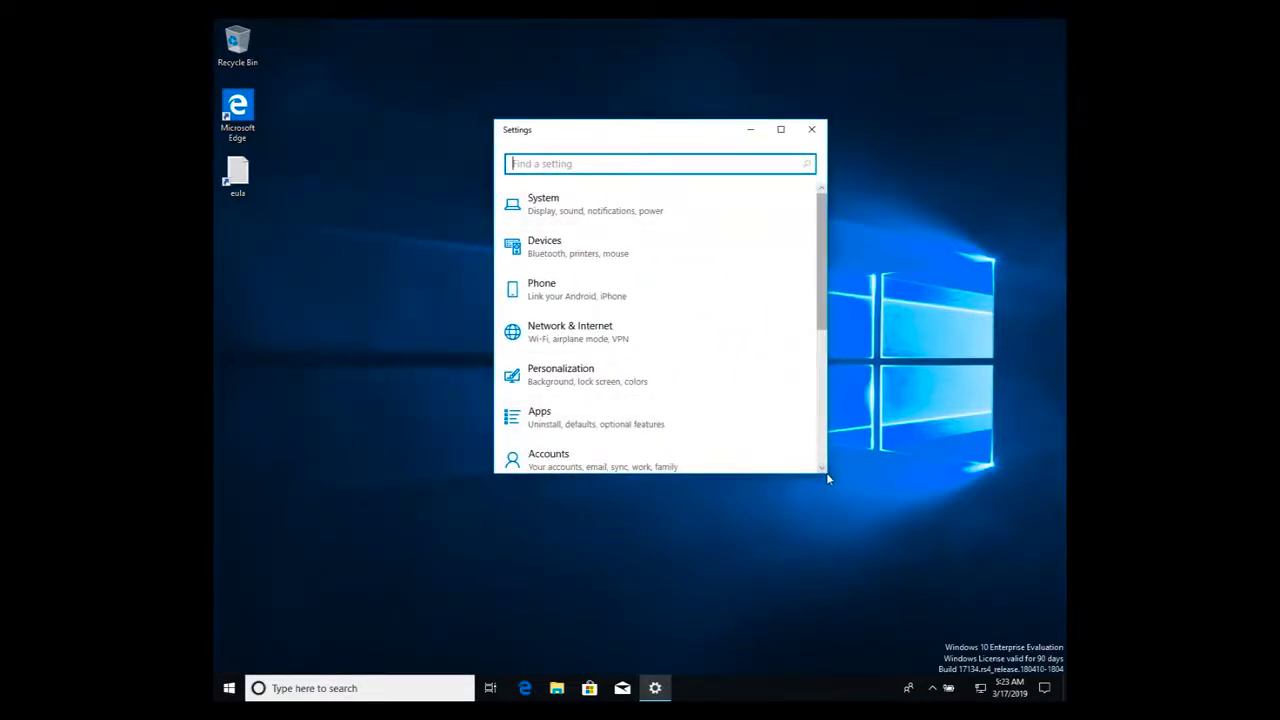
pyautogui.moveTo(828, 474); pyautogui.dragTo(975, 573)
pyautogui.moveTo(714, 139); pyautogui.dragTo(651, 116)
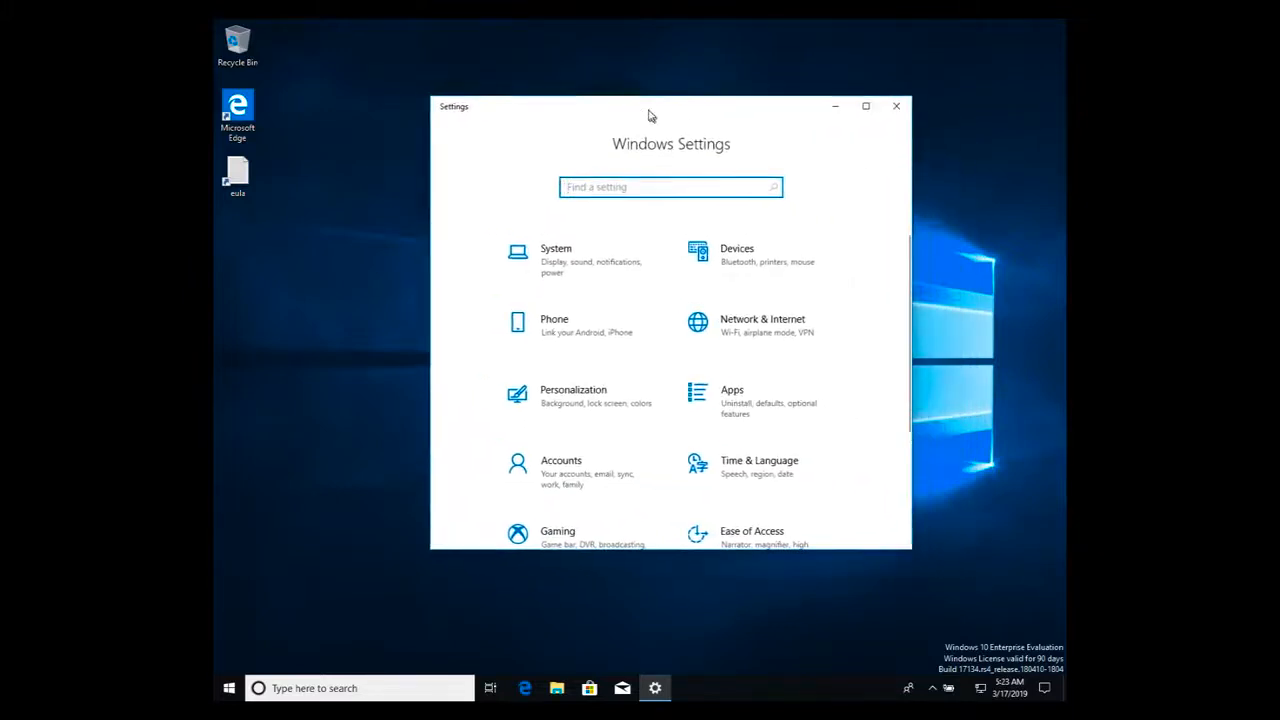
# - Open the Windows Security page under Update & Security in Windows Settings
pyautogui.scroll(-1, 757, 413)
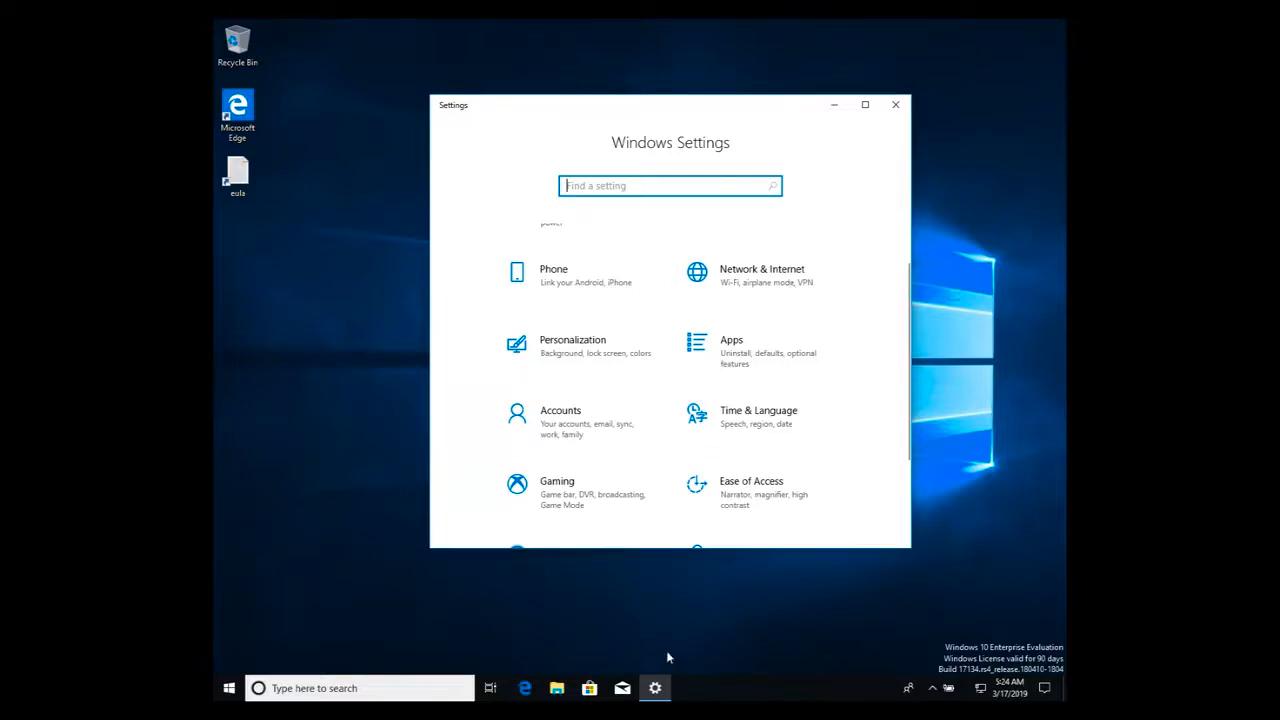
pyautogui.scroll(-3, 607, 338)
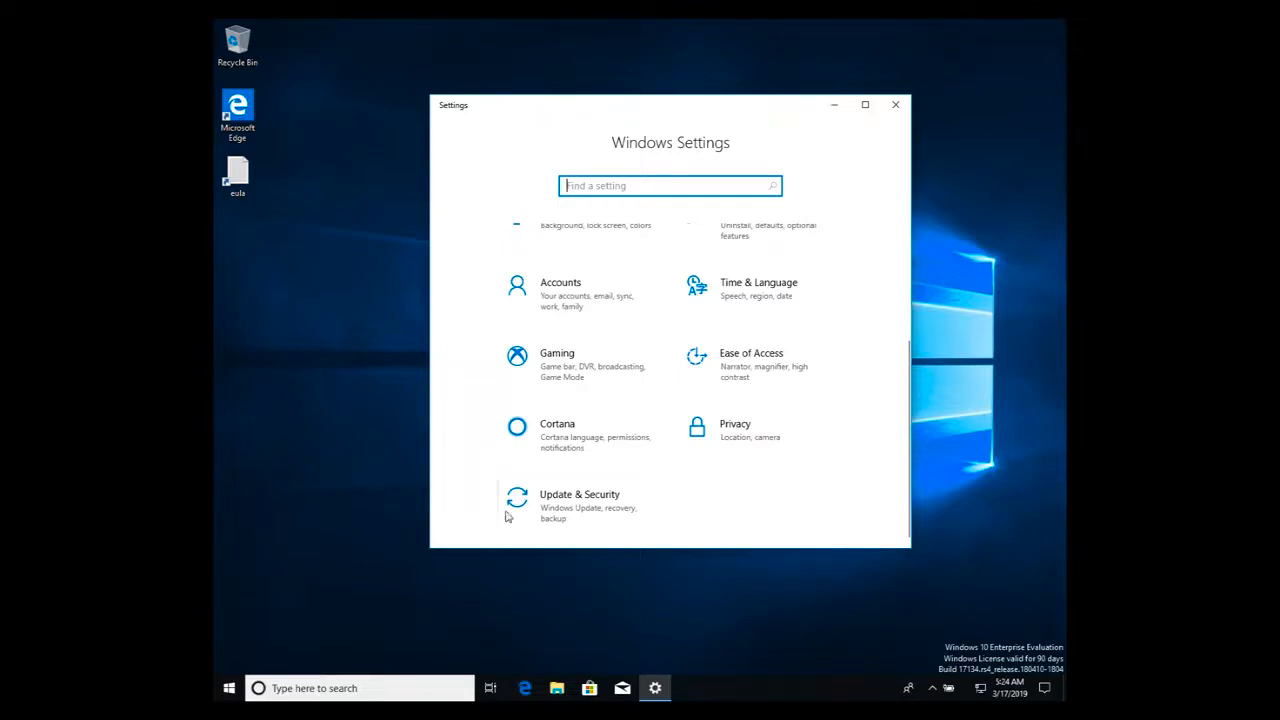
pyautogui.click(613, 353)
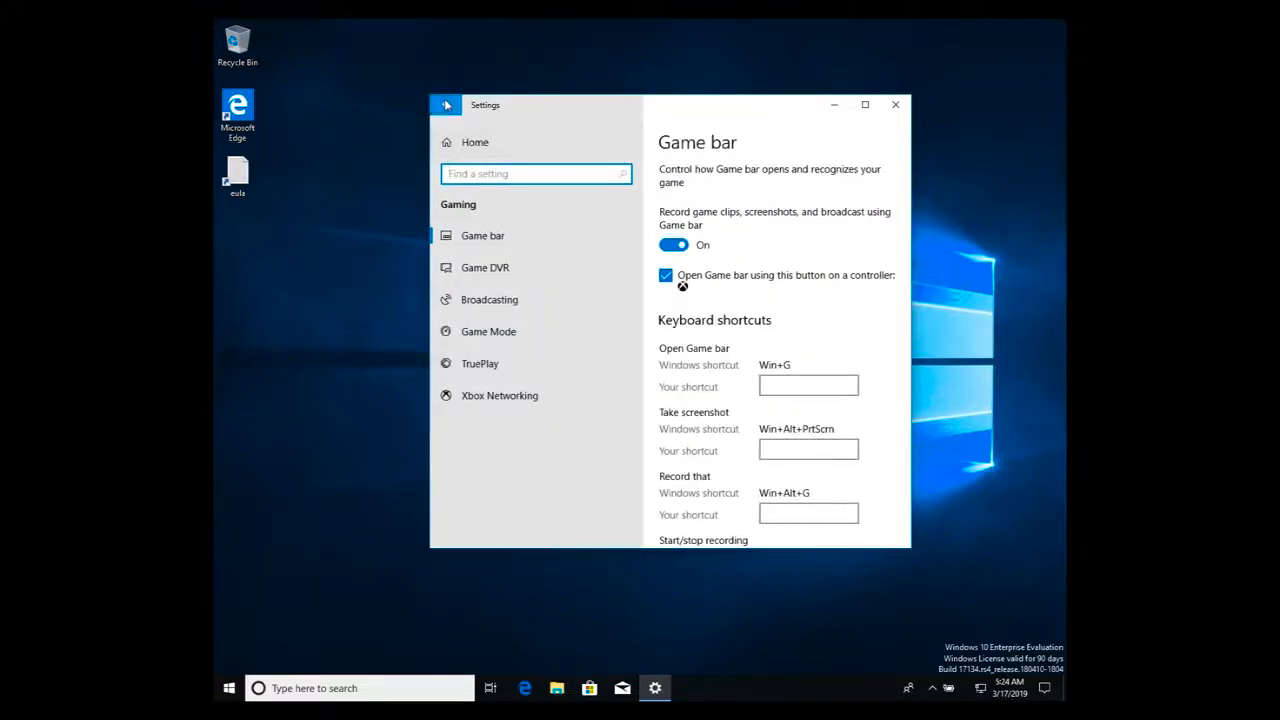
pyautogui.click(445, 104)
pyautogui.scroll(-1, 587, 478)
pyautogui.scroll(-2, 587, 478)
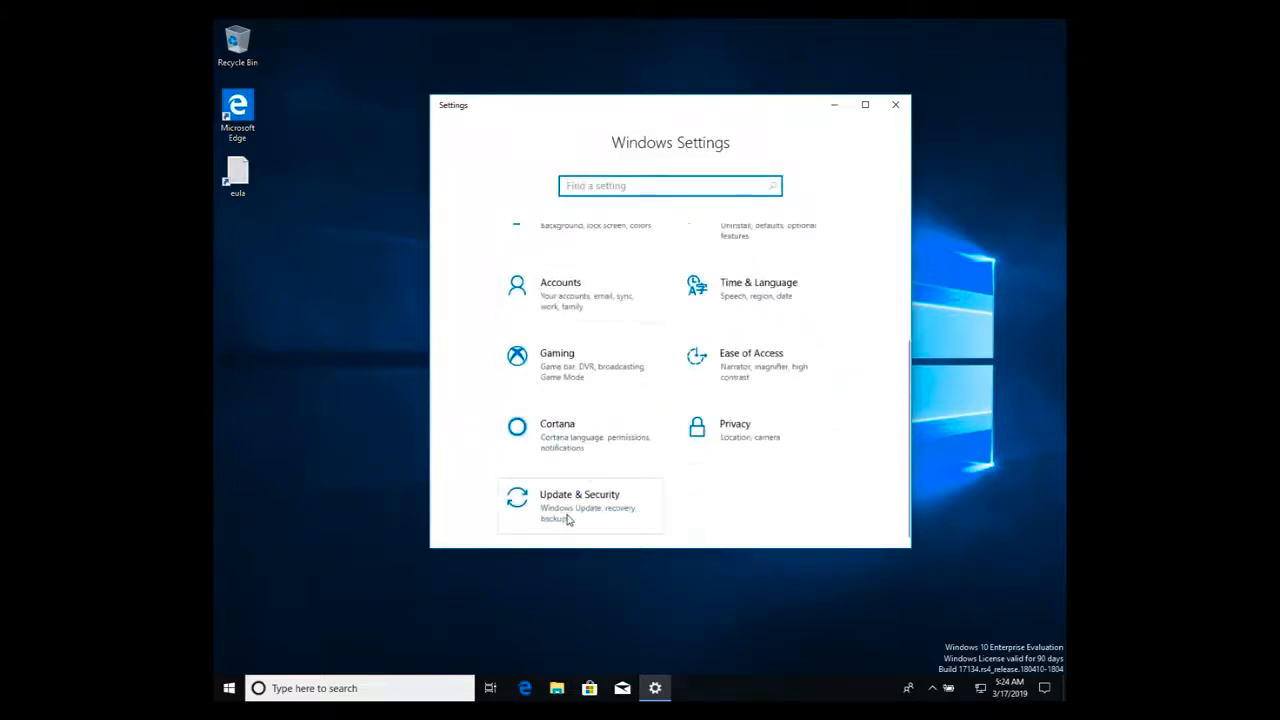
pyautogui.click(569, 517)
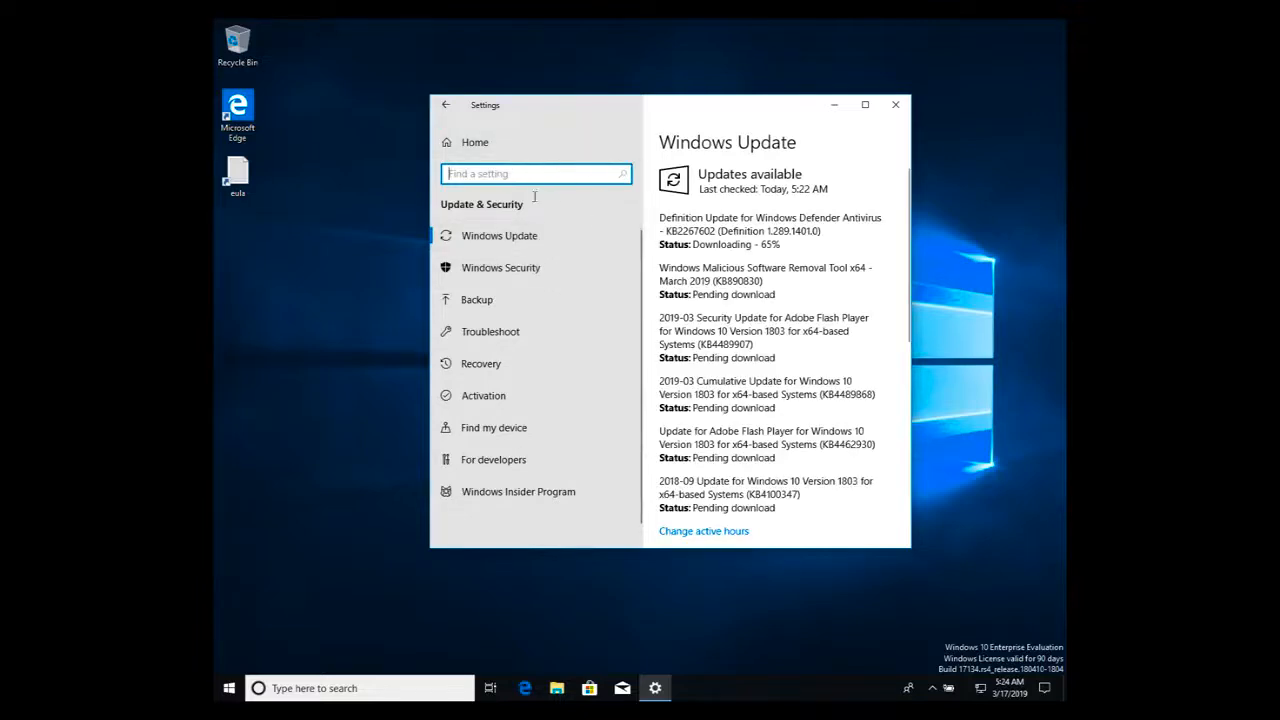
pyautogui.click(515, 272)
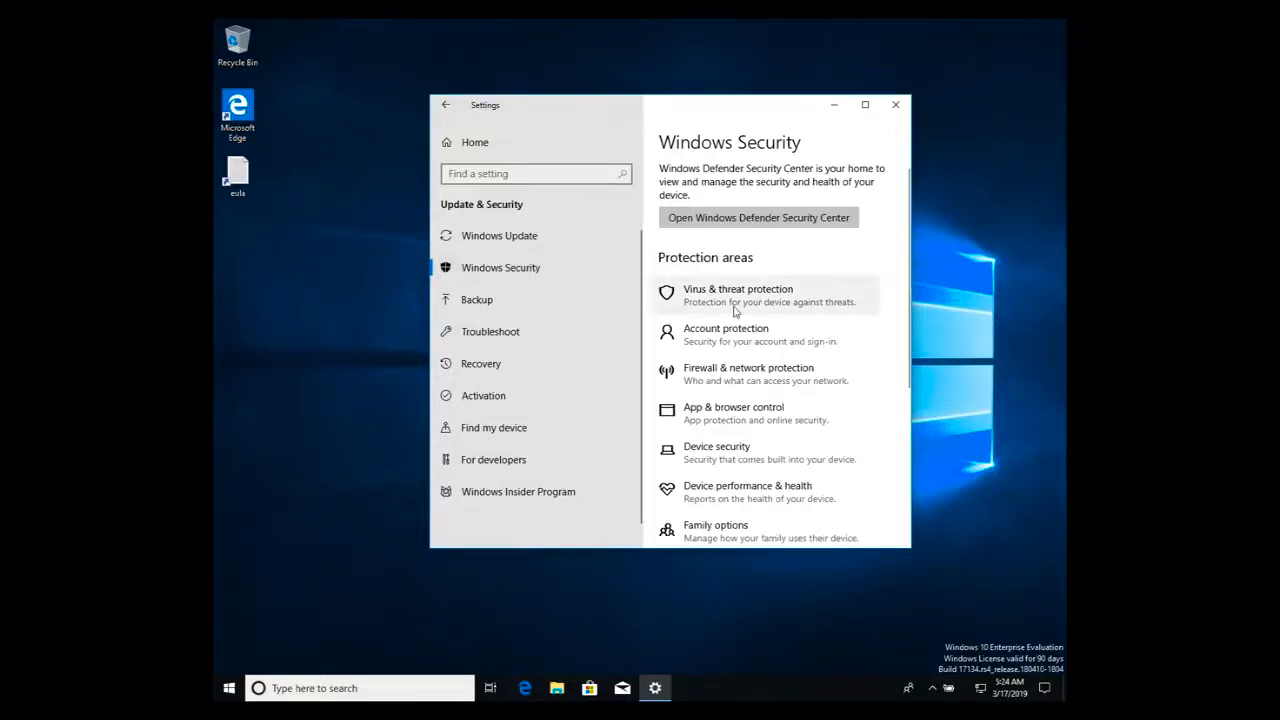
# - Turn off Windows Defender Firewall for the private network and return to the Firewall & network protection page
pyautogui.scroll(-1, 785, 405)
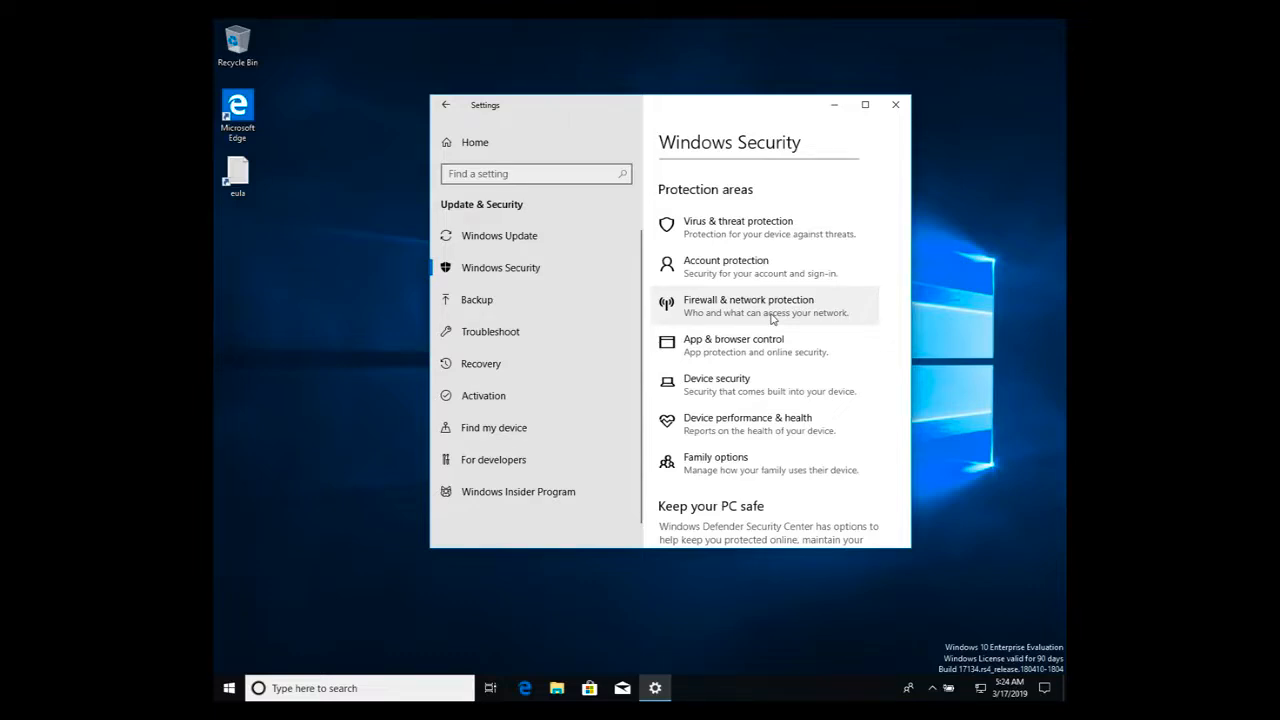
pyautogui.click(771, 318)
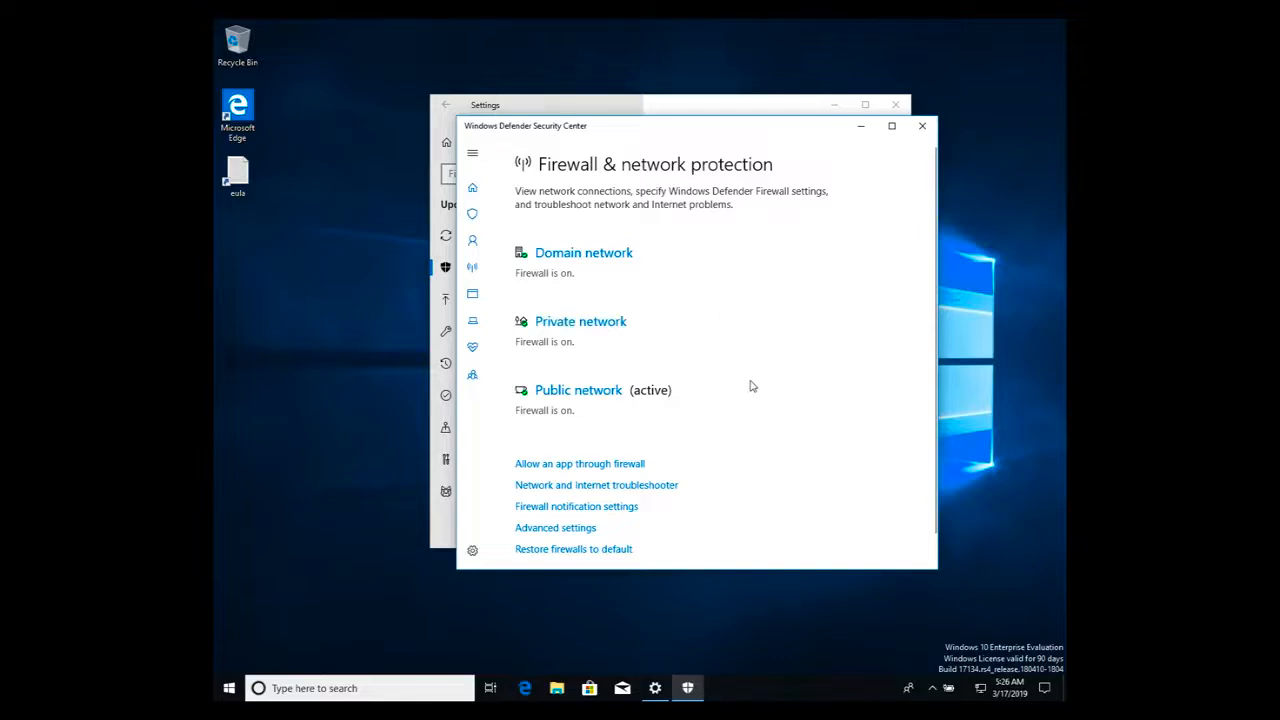
pyautogui.click(597, 325)
pyautogui.click(526, 392)
pyautogui.click(610, 432)
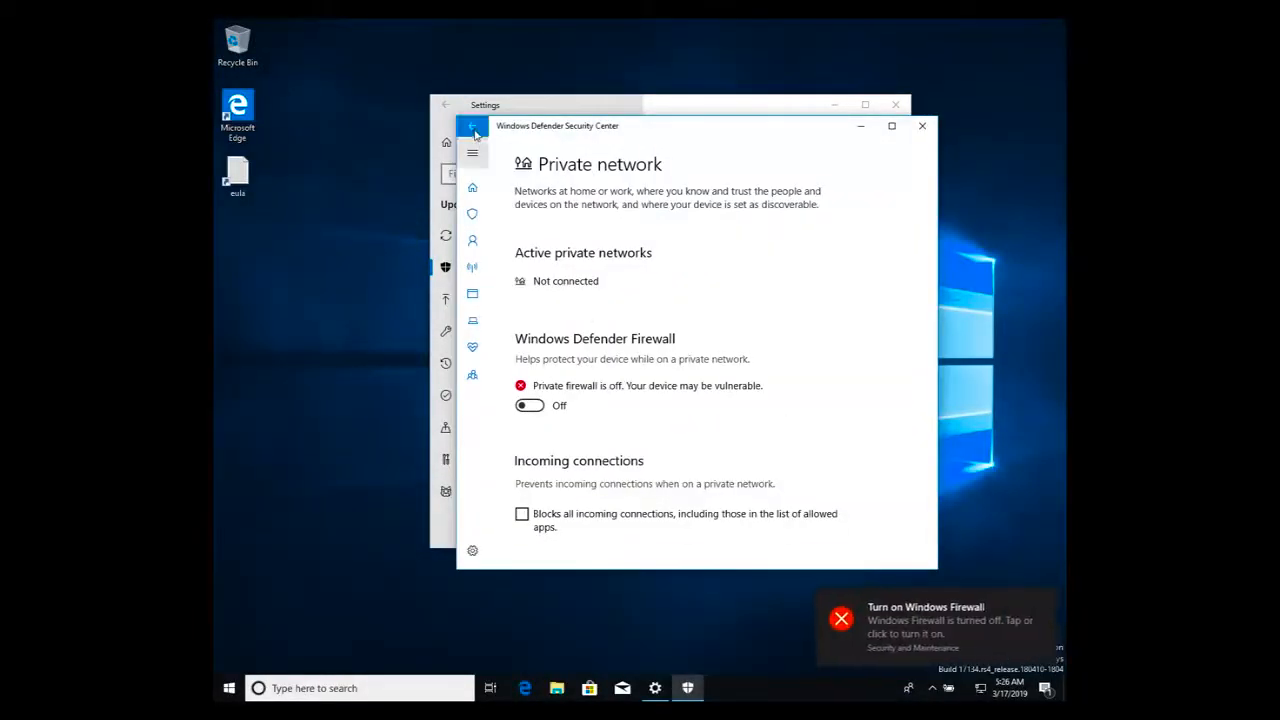
pyautogui.click(472, 125)
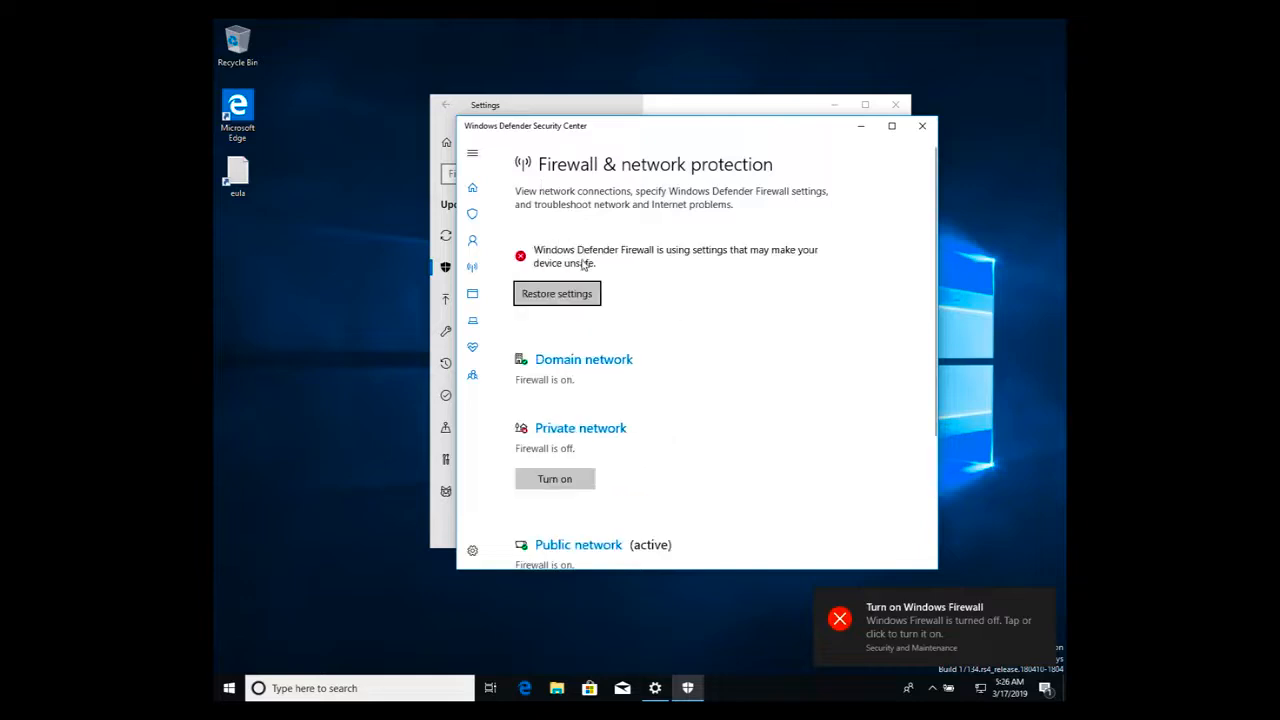
# - Examine the Security at a glance overview and the virus and threat protection settings, including real-time and cloud-delivered protection
pyautogui.click(474, 215)
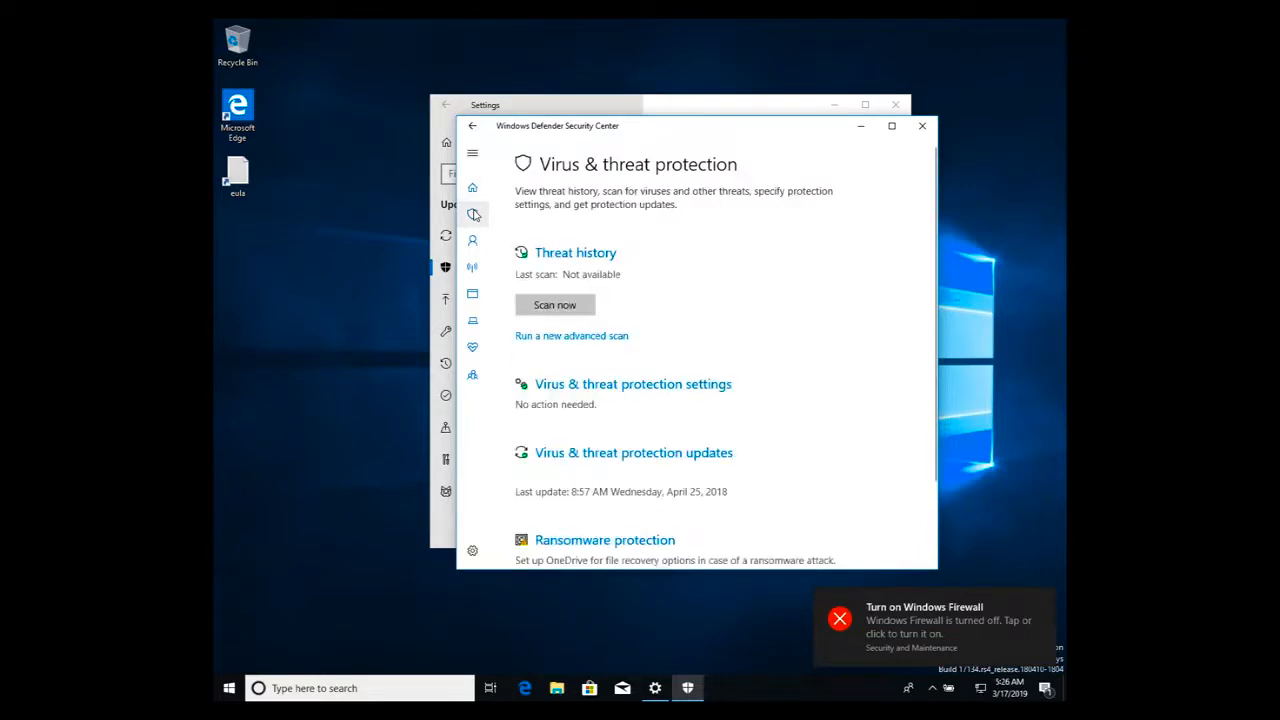
pyautogui.click(474, 190)
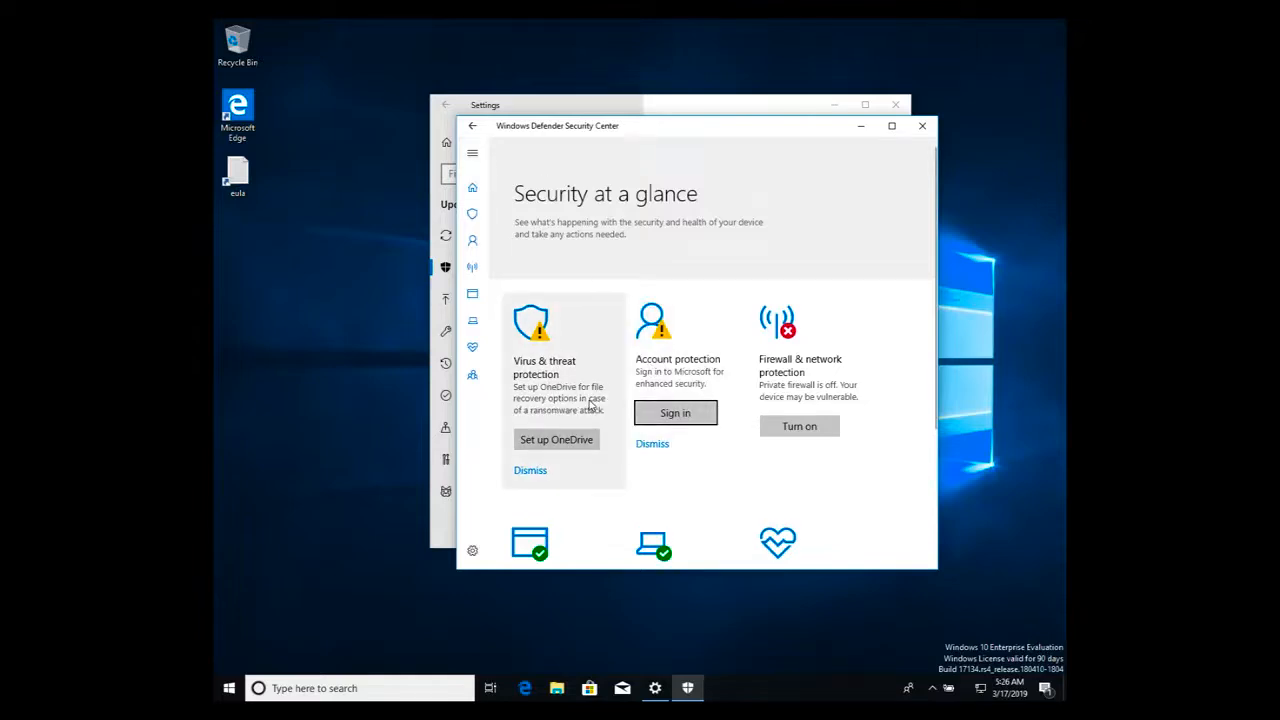
pyautogui.scroll(-1, 591, 405)
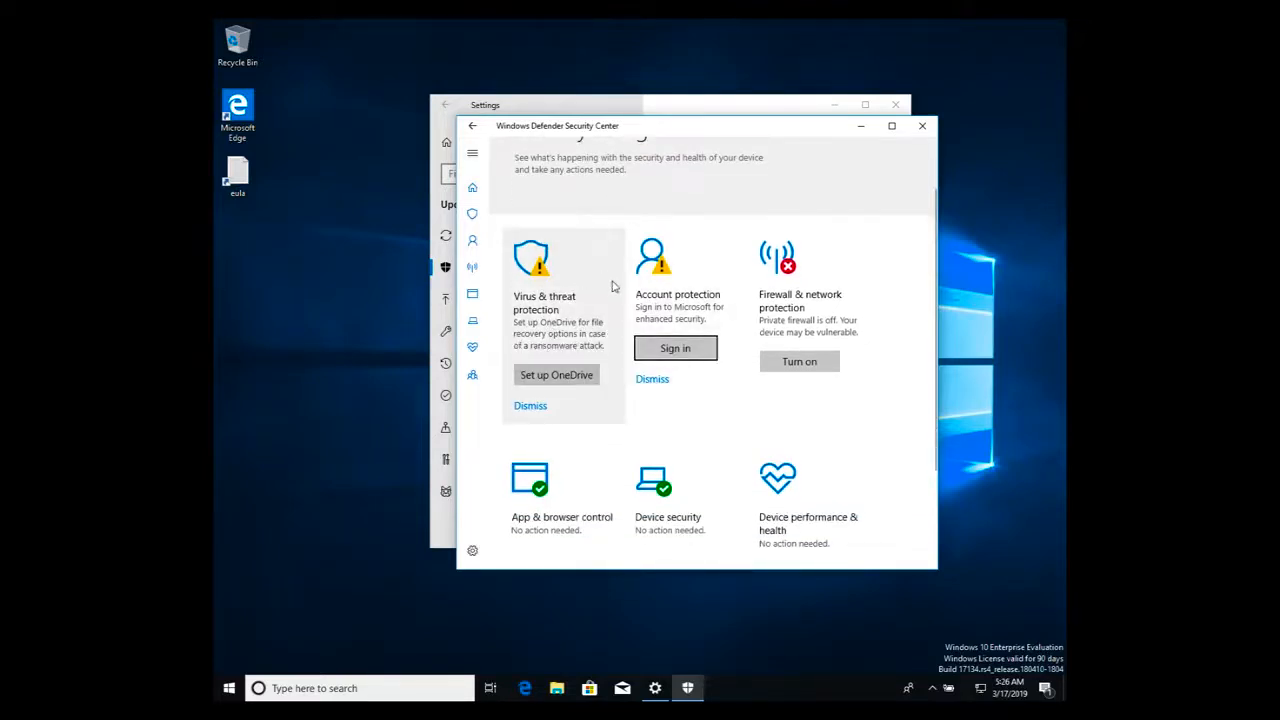
pyautogui.click(572, 295)
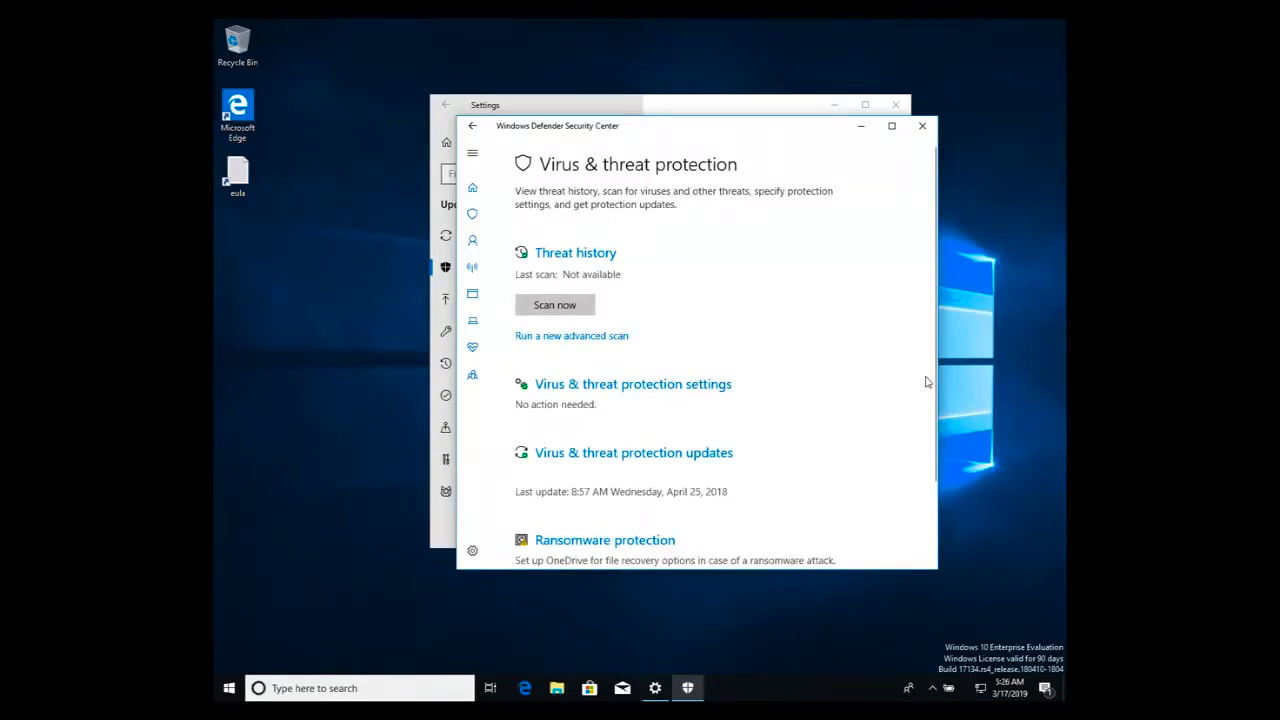
pyautogui.scroll(-2, 927, 382)
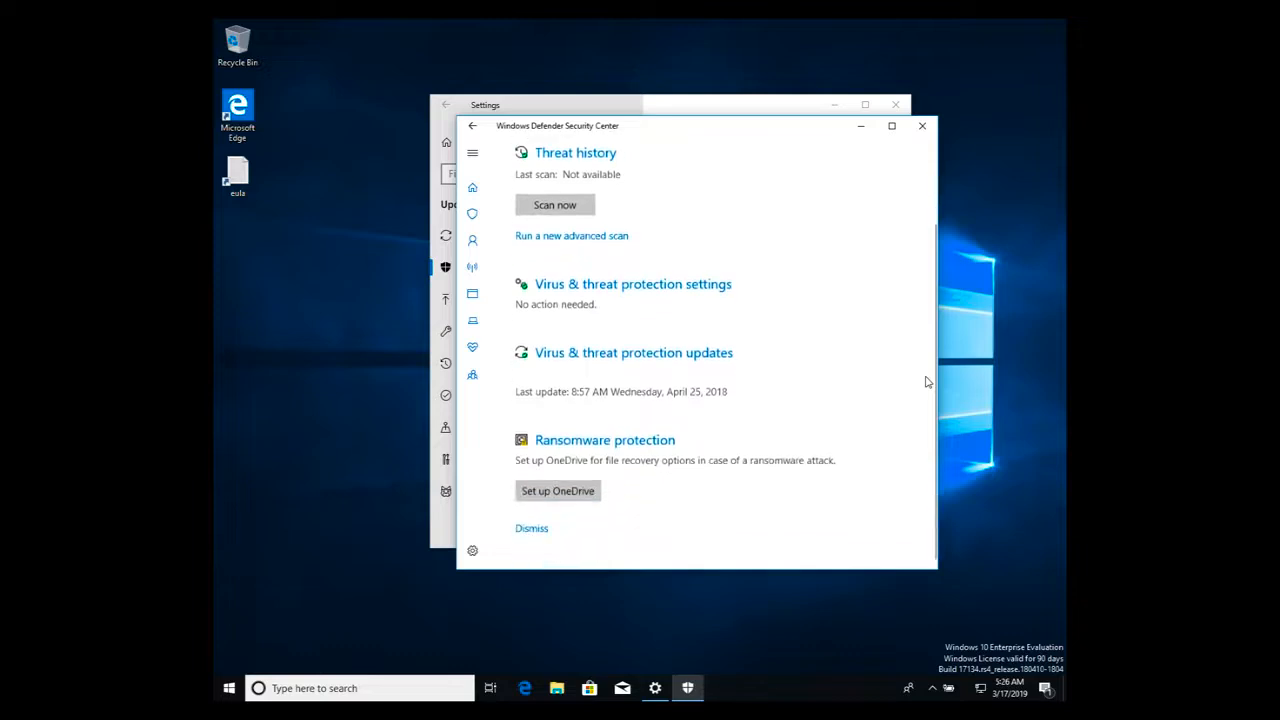
pyautogui.scroll(2, 927, 382)
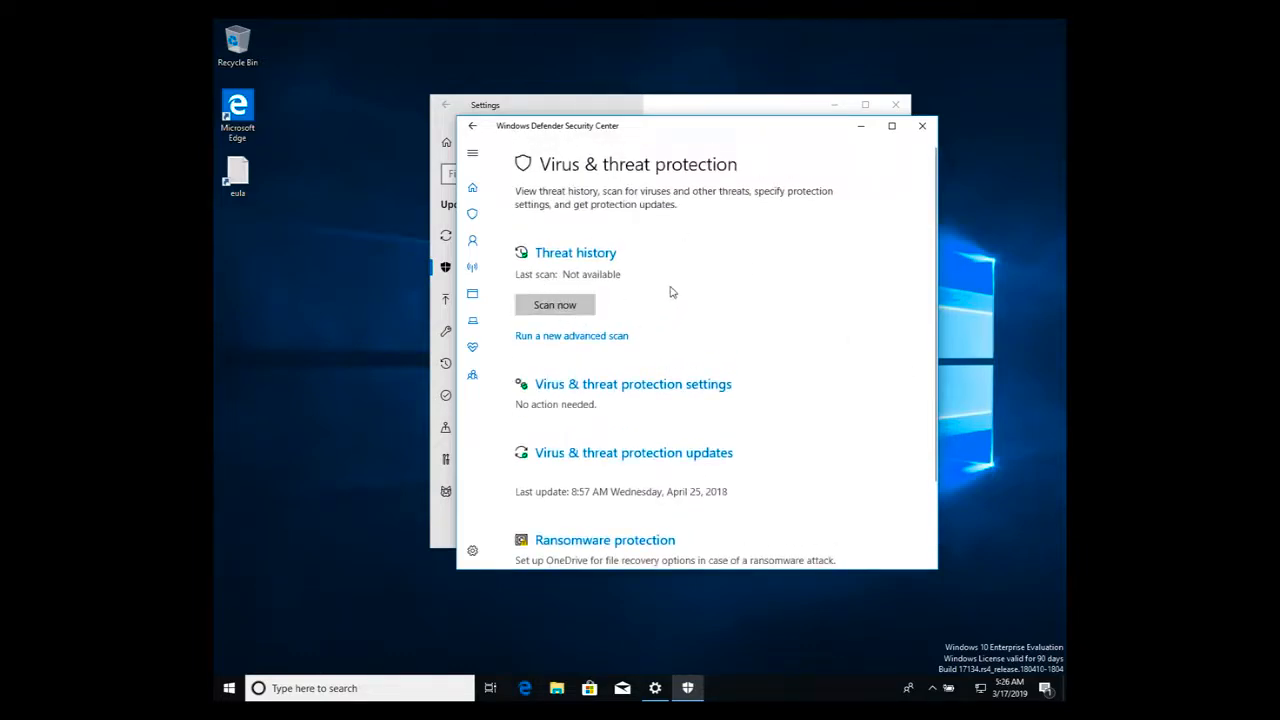
pyautogui.click(661, 390)
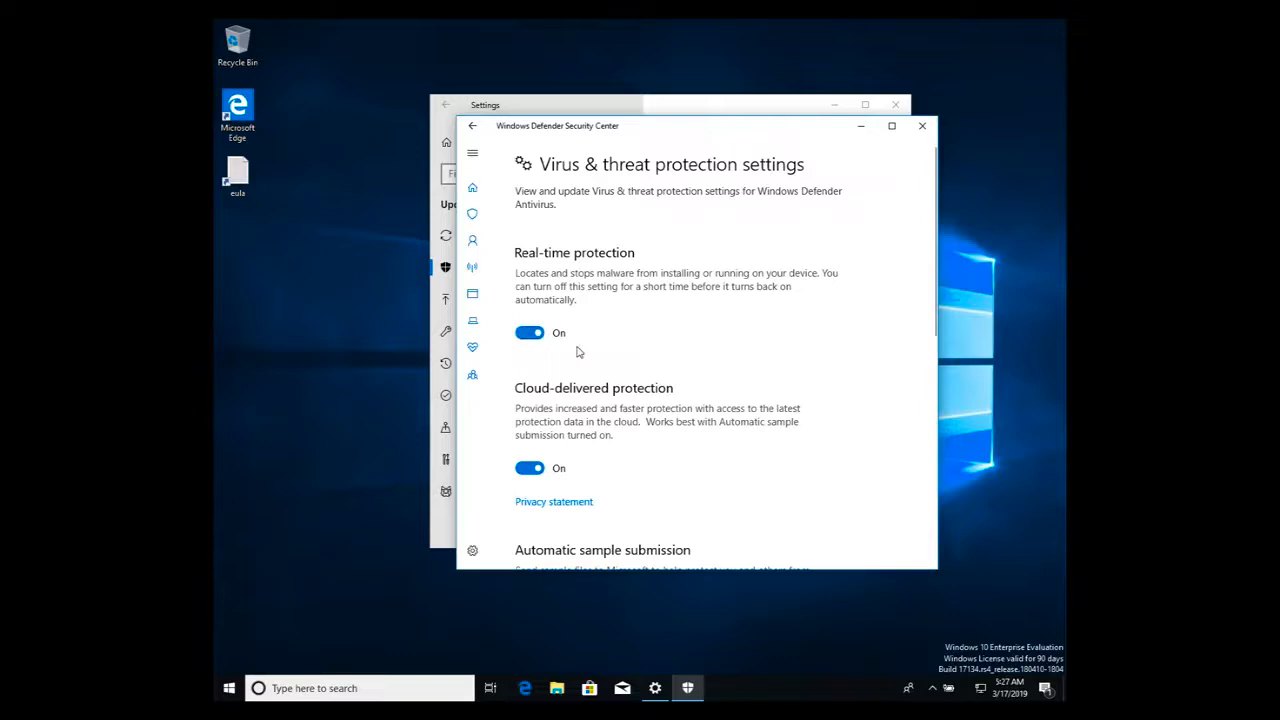
pyautogui.scroll(-1, 577, 351)
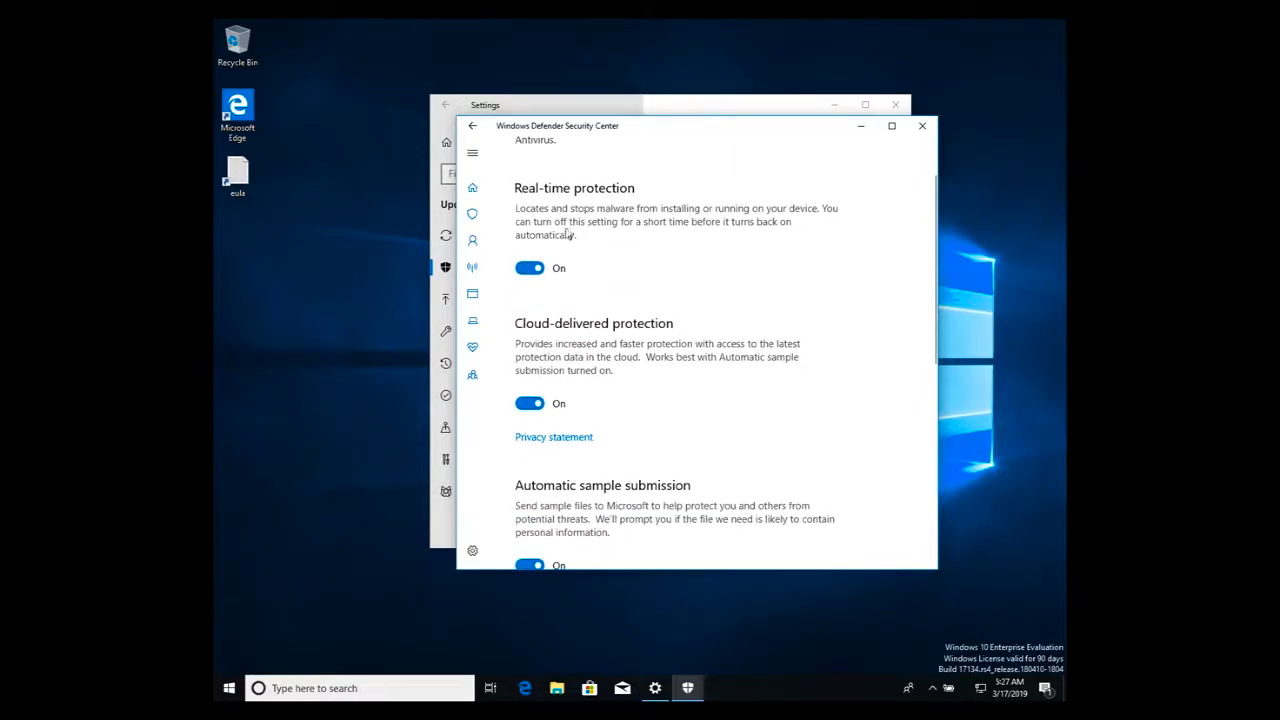
pyautogui.scroll(1, 575, 241)
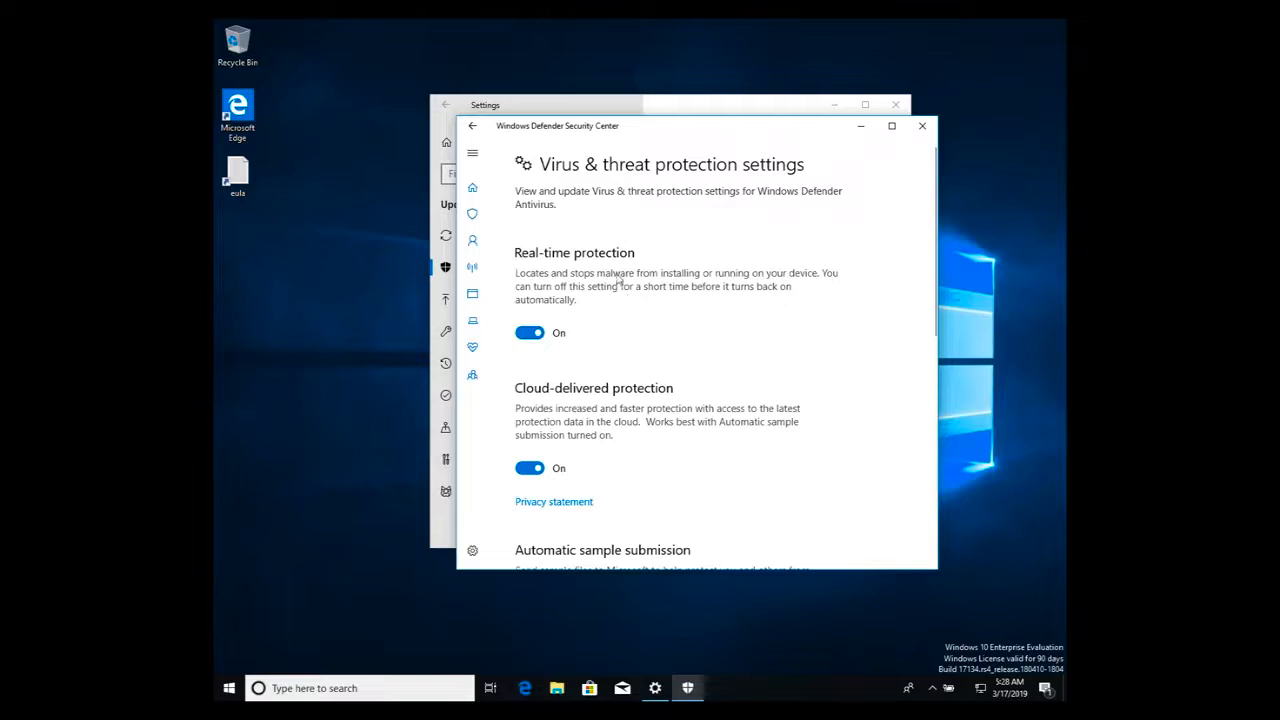
# - Close the Windows Defender Security Center and Settings windows, and power off the virtual machine
pyautogui.click(927, 128)
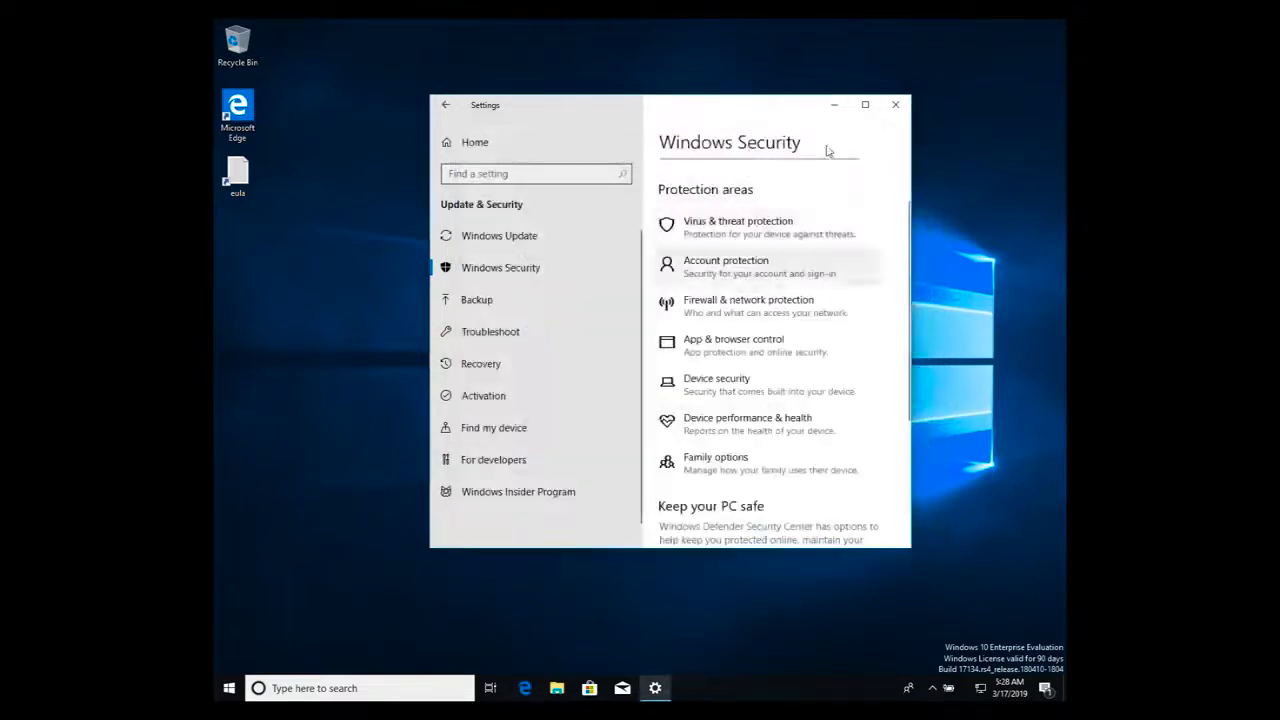
pyautogui.click(897, 105)
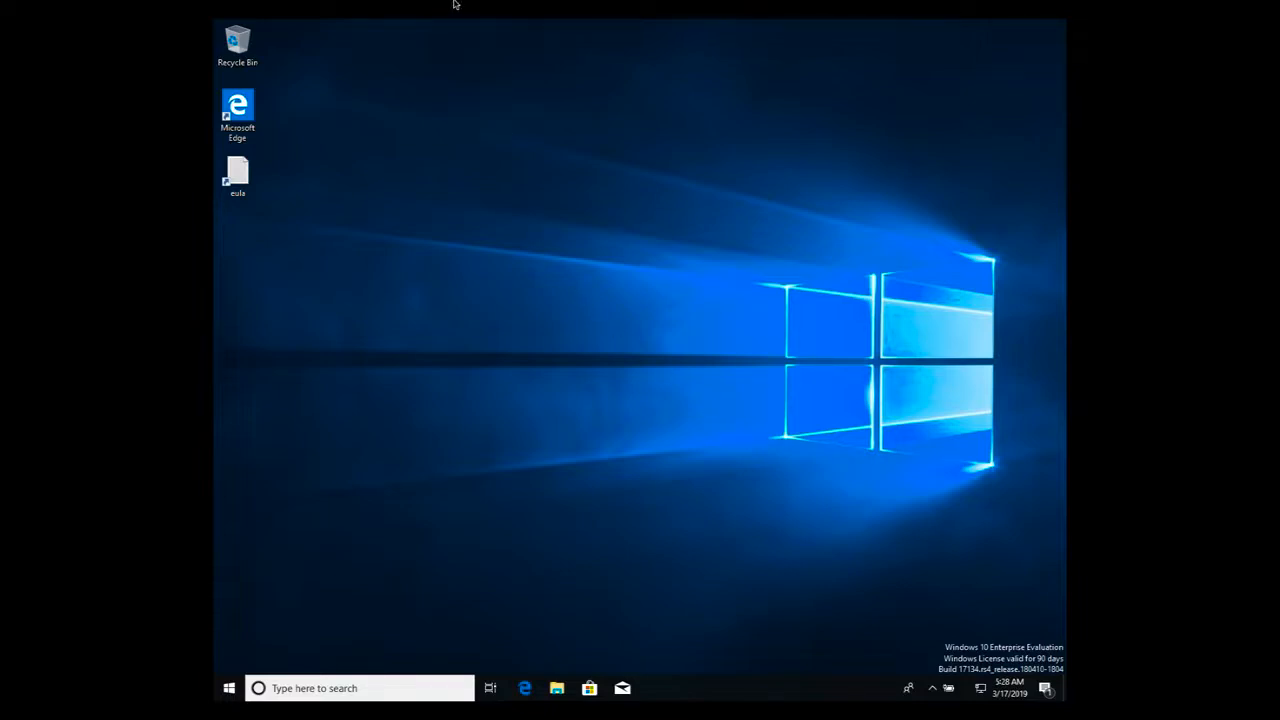
pyautogui.moveTo(456, 3)
pyautogui.click(9, 23)
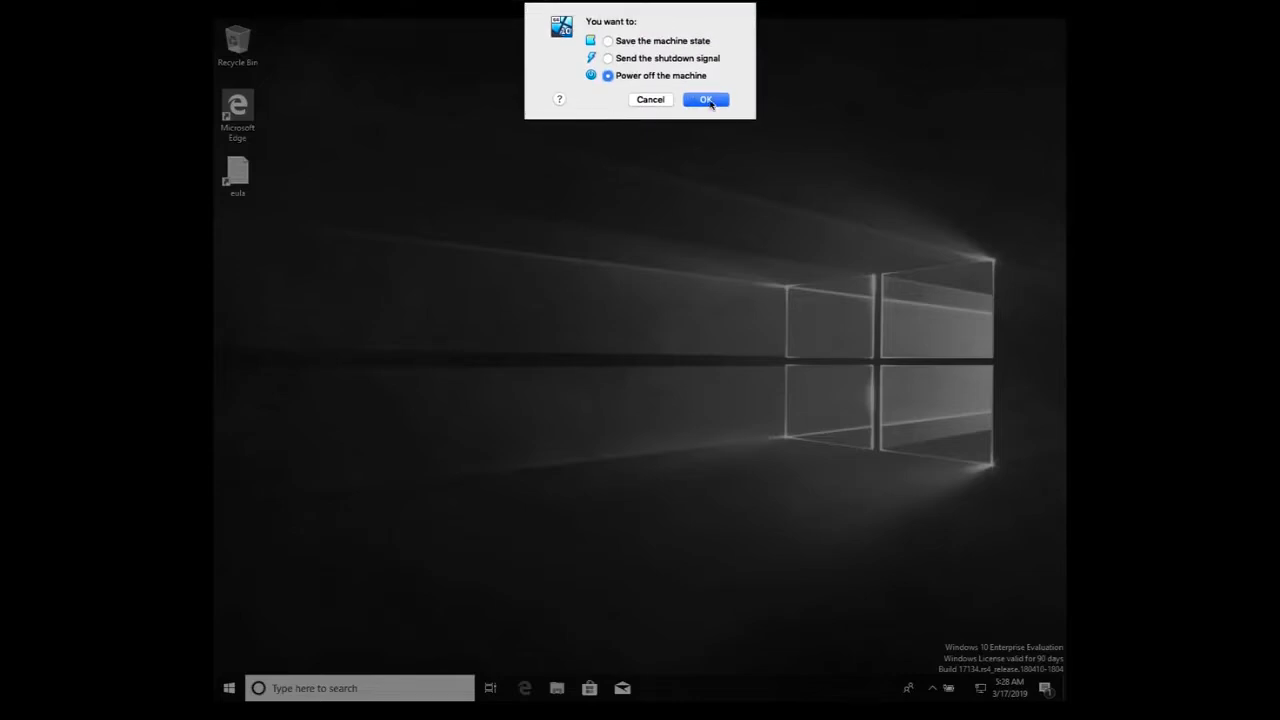
pyautogui.click(707, 100)
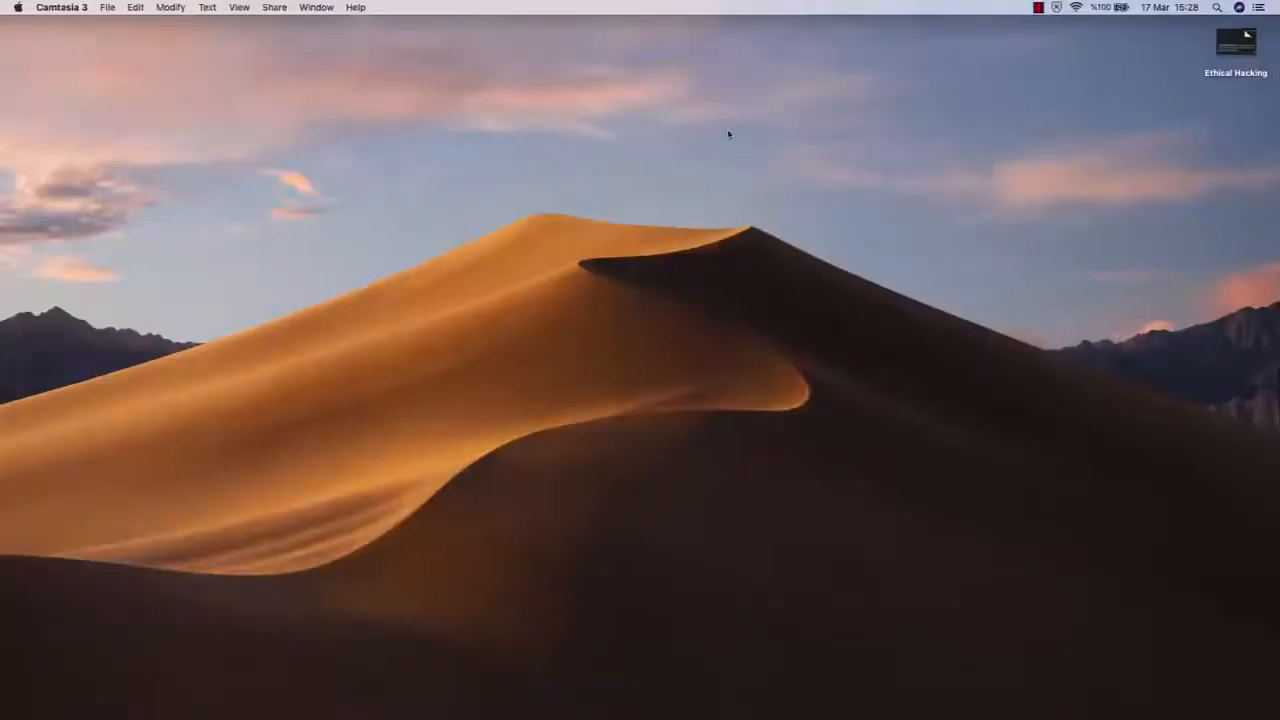
pyautogui.click(768, 238)
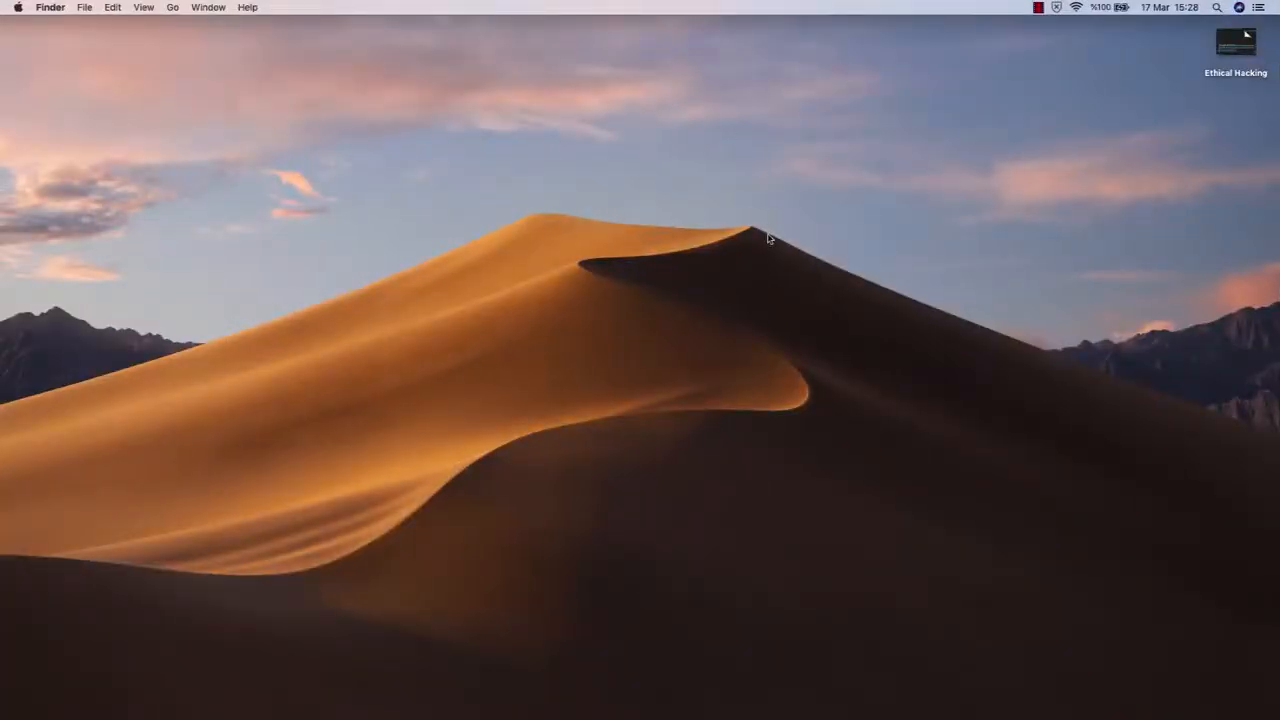